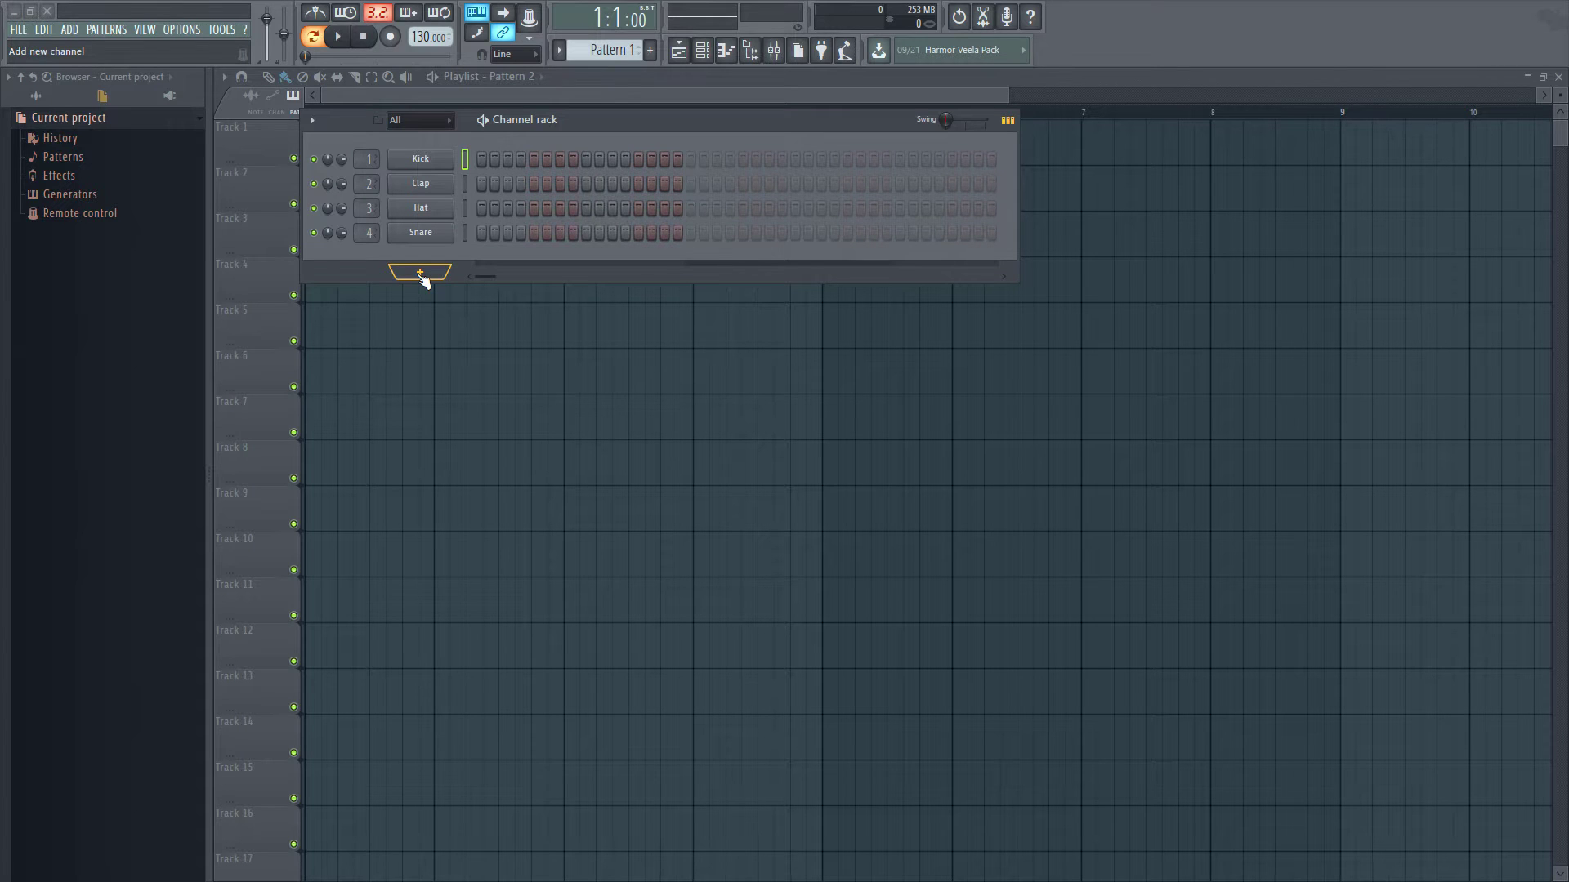
# Add an FPC drum channel and load its Breakbeat drum kit preset
pyautogui.click(421, 276)
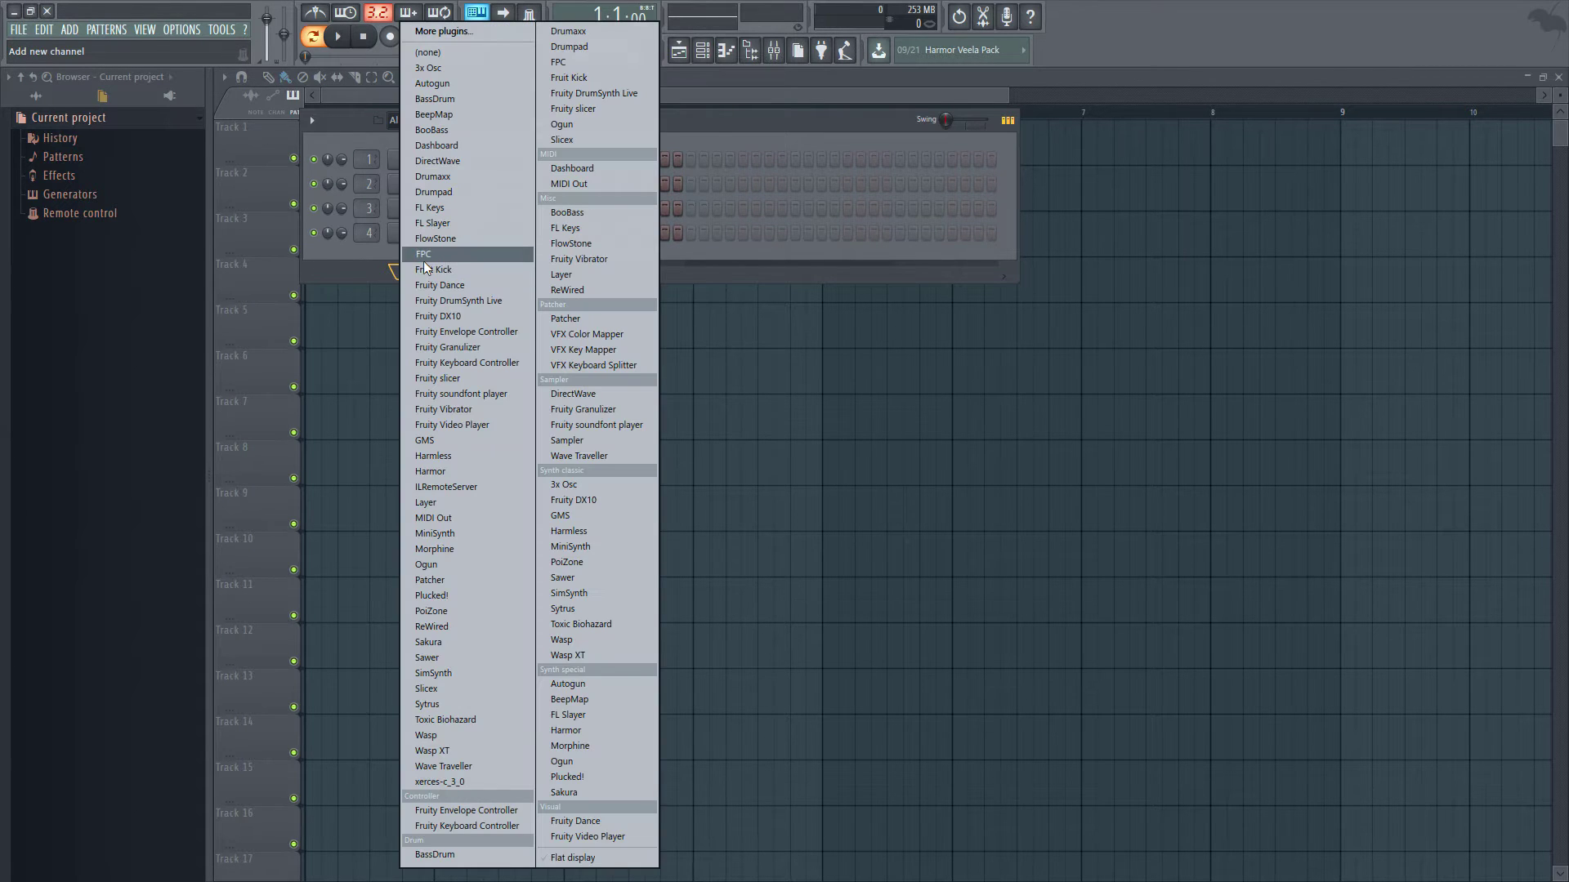
pyautogui.click(422, 254)
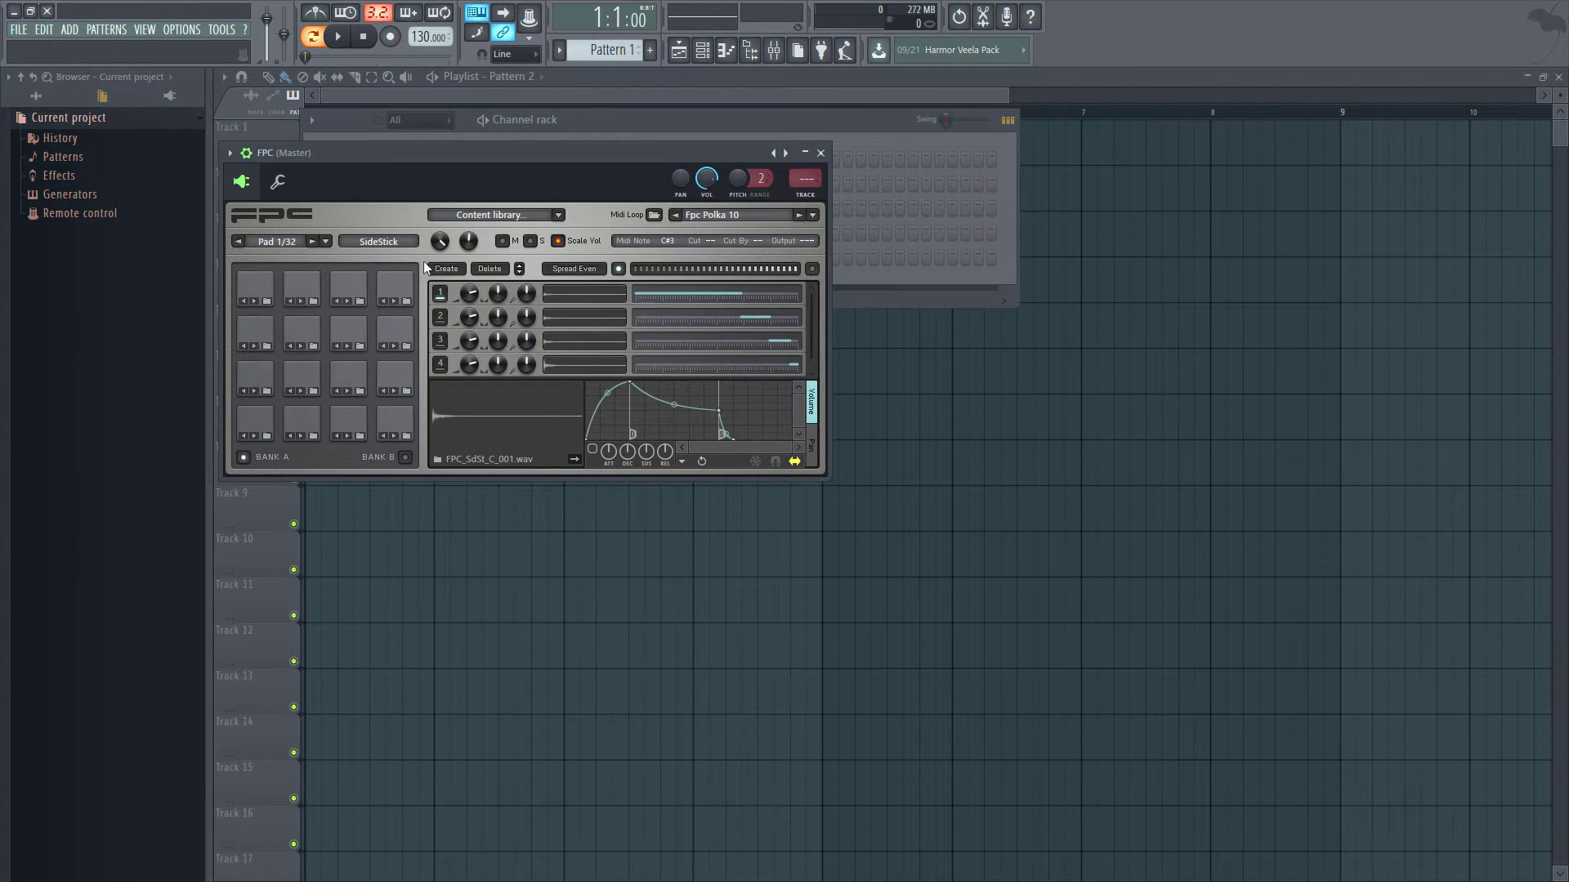
pyautogui.rightClick(788, 158)
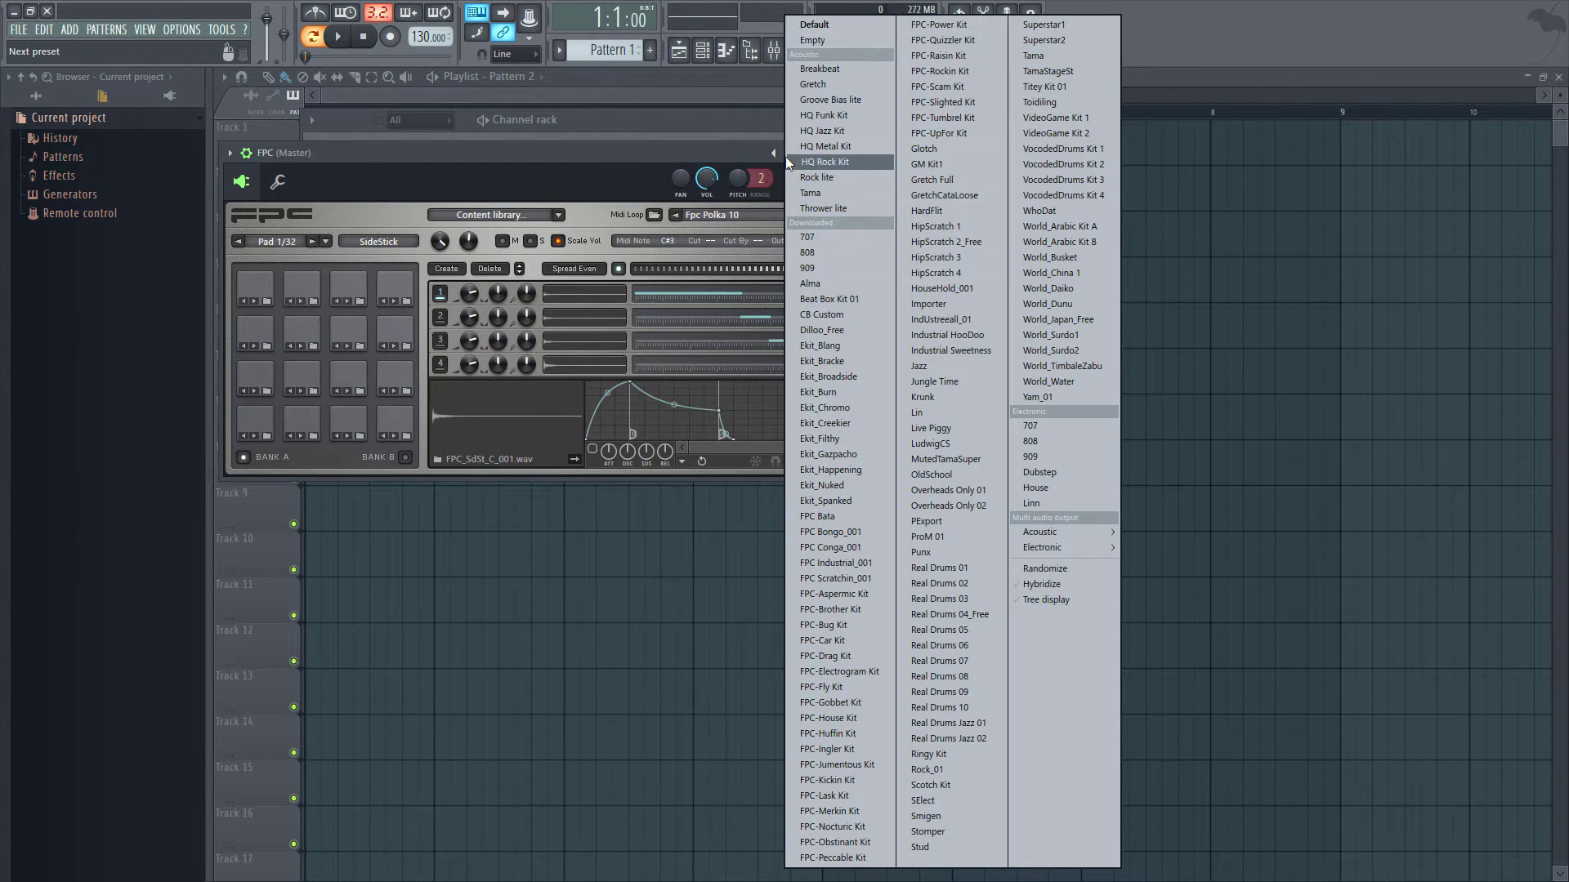
pyautogui.click(821, 70)
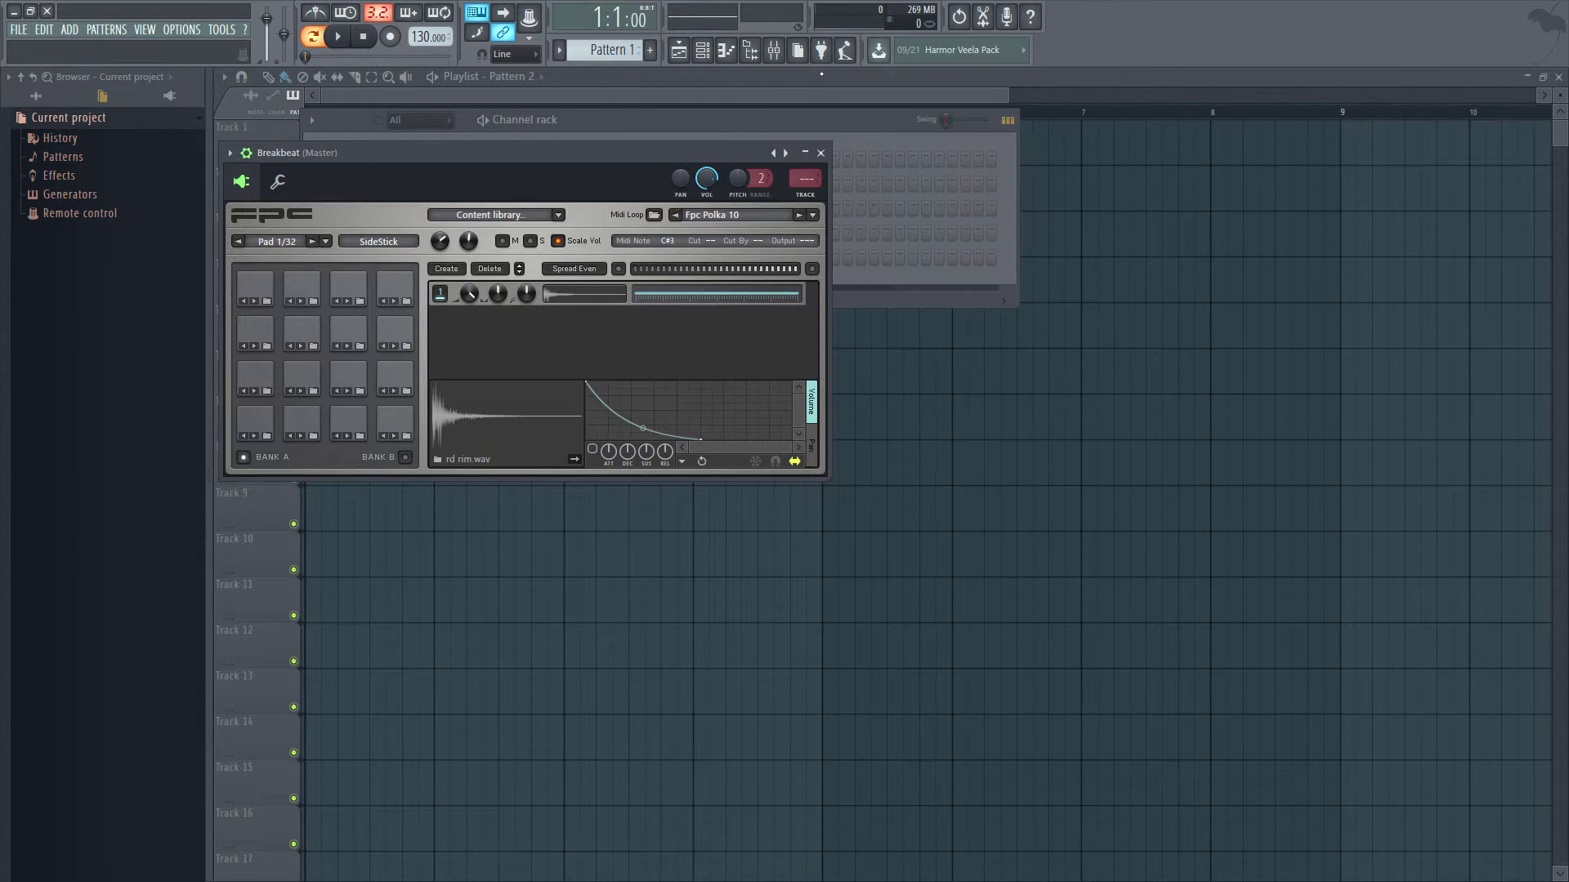
# Set the FPC MIDI loop to Breakbeat Loops > Fpc Breakbeat1 01
pyautogui.click(813, 216)
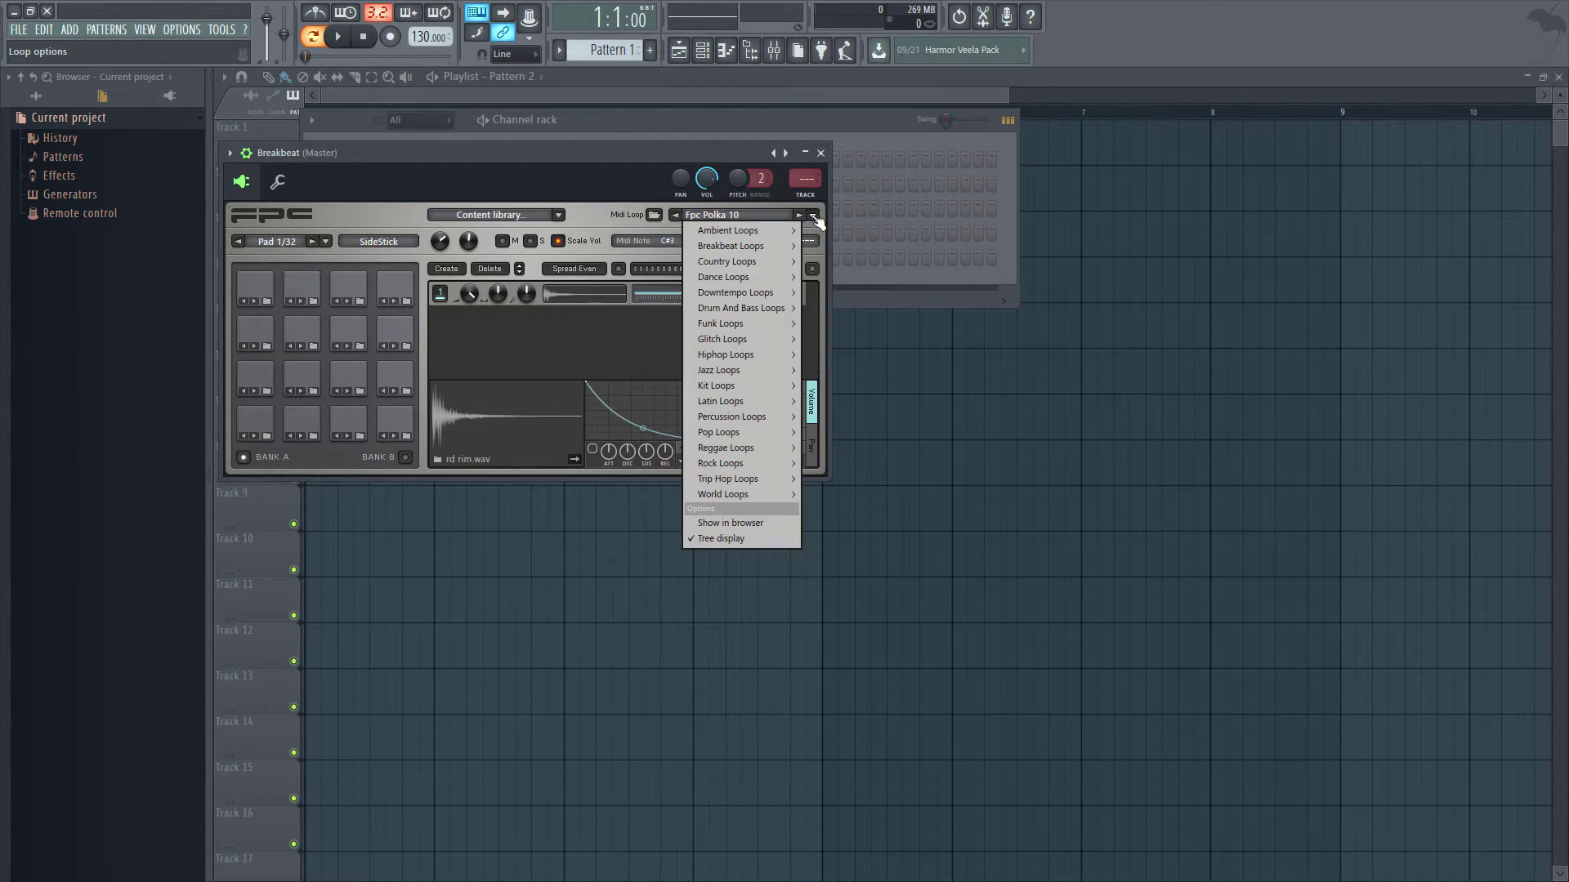
pyautogui.moveTo(731, 246)
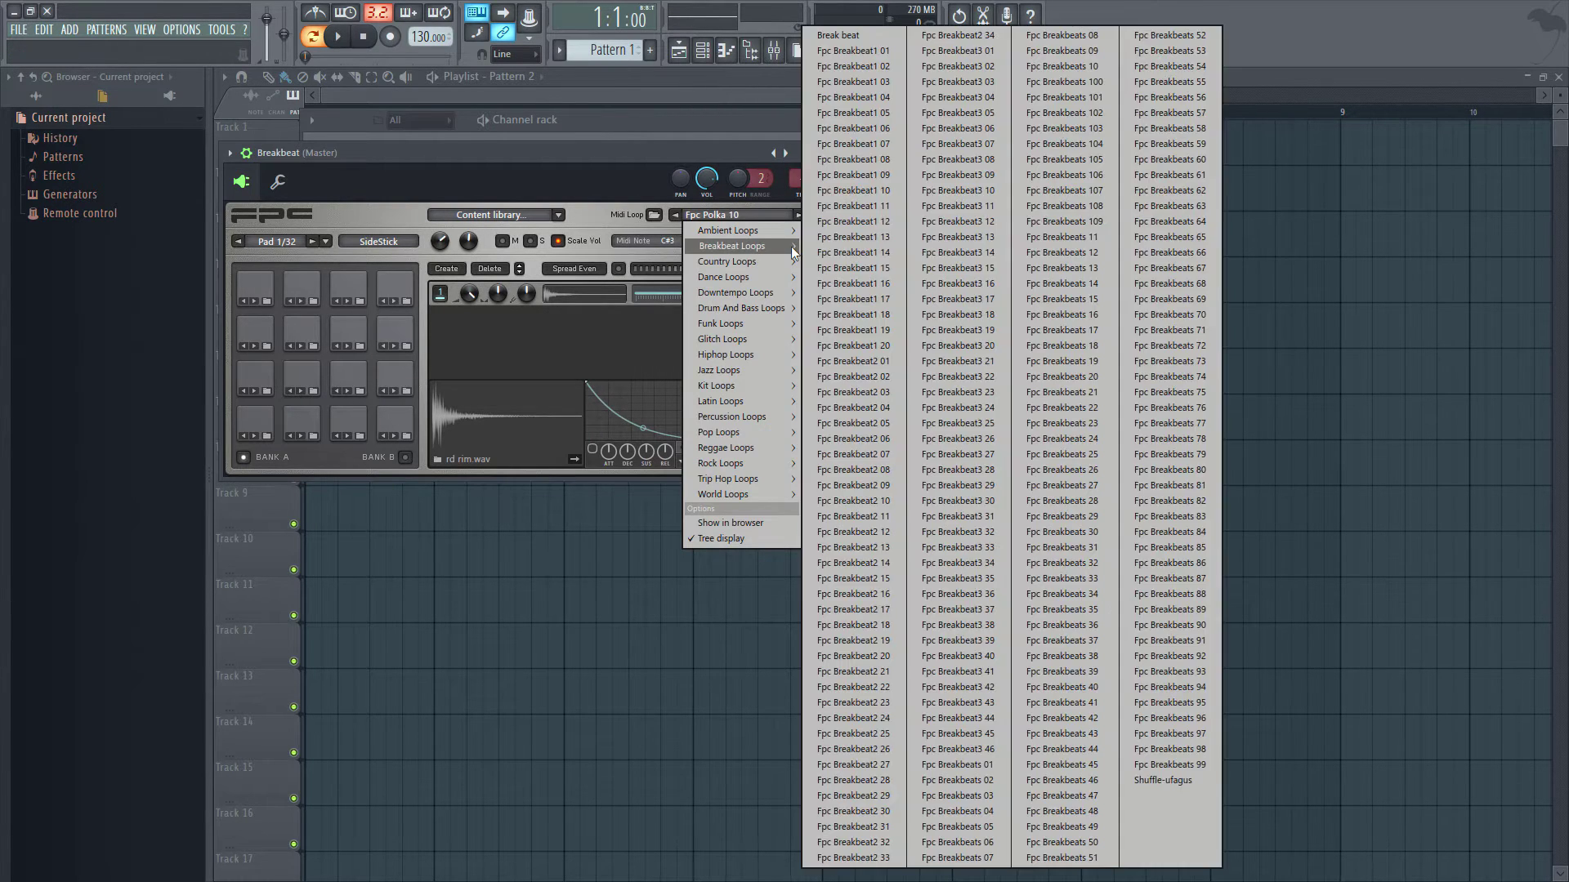
pyautogui.click(861, 51)
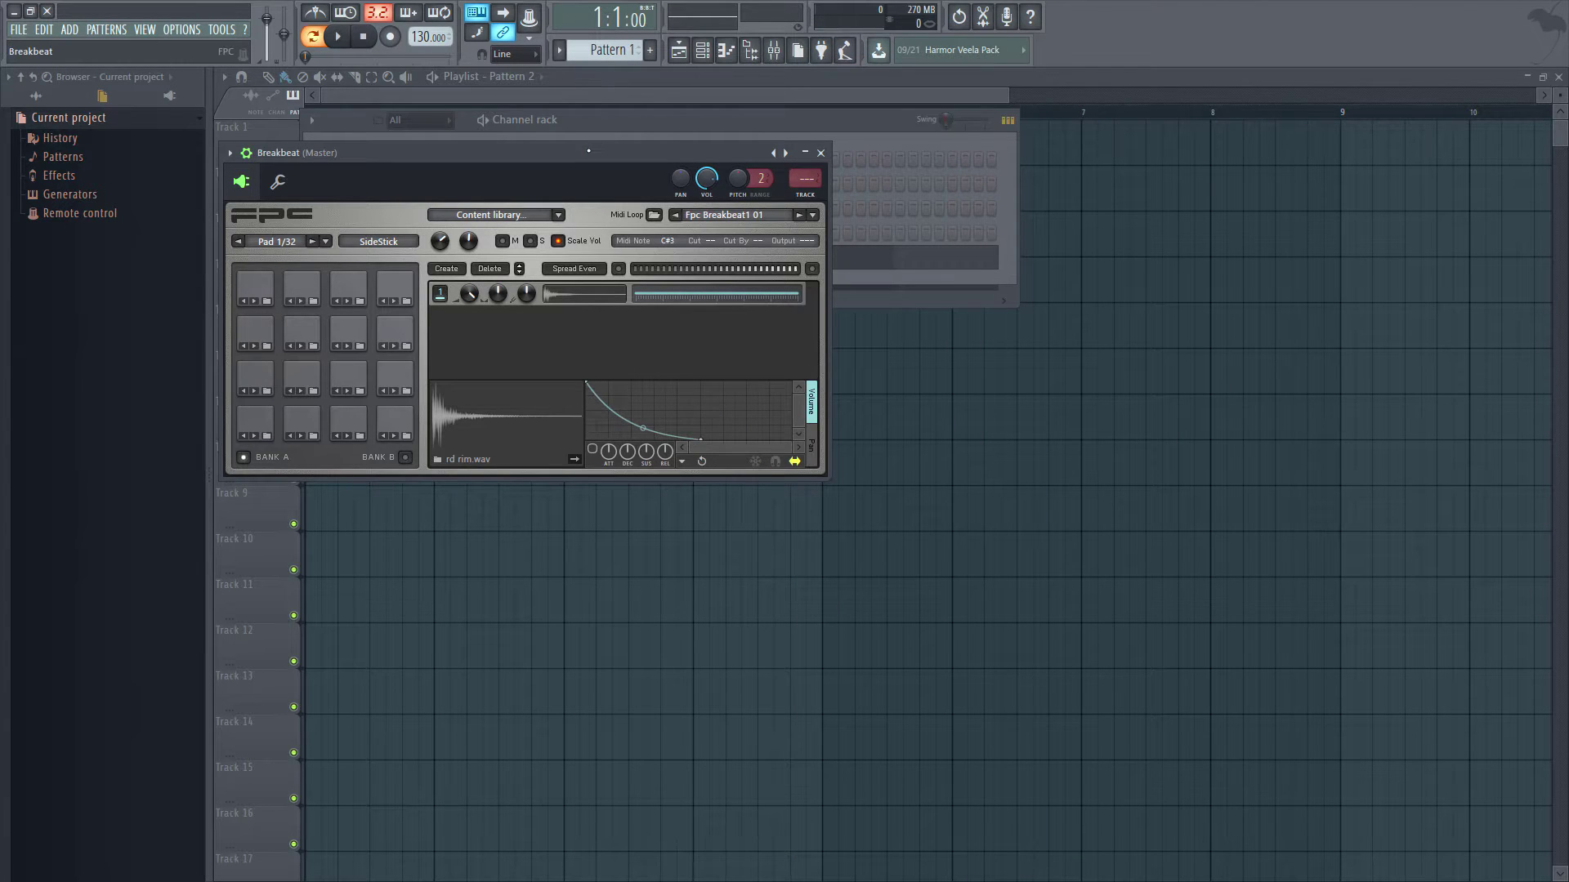
# Move the FPC window off the Channel rack and audition the breakbeat loop
pyautogui.moveTo(588, 151); pyautogui.dragTo(670, 376)
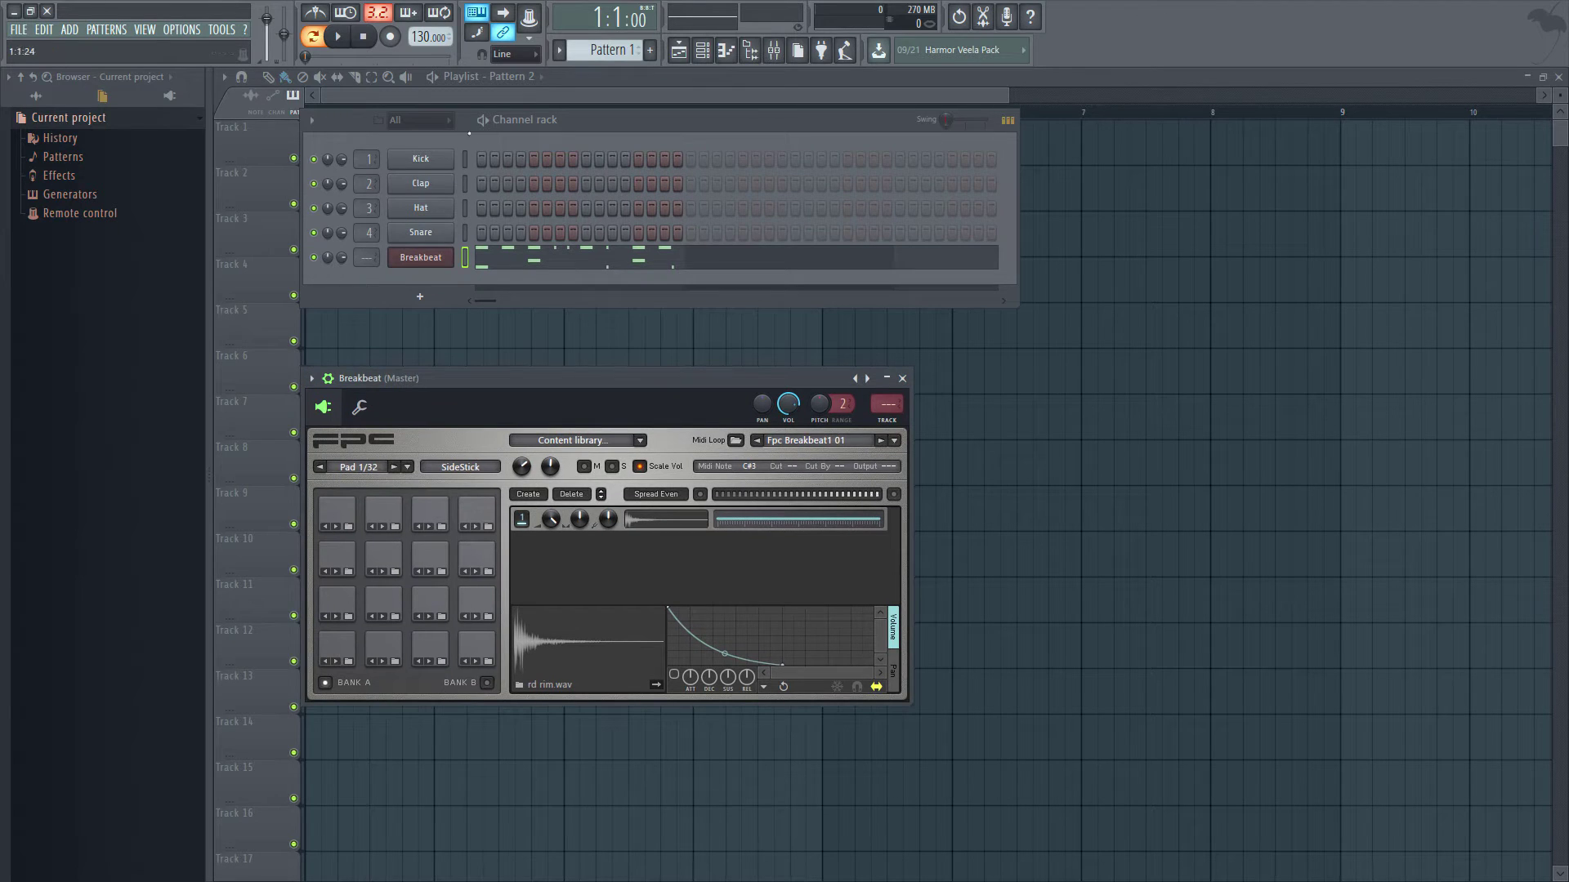
pyautogui.click(337, 37)
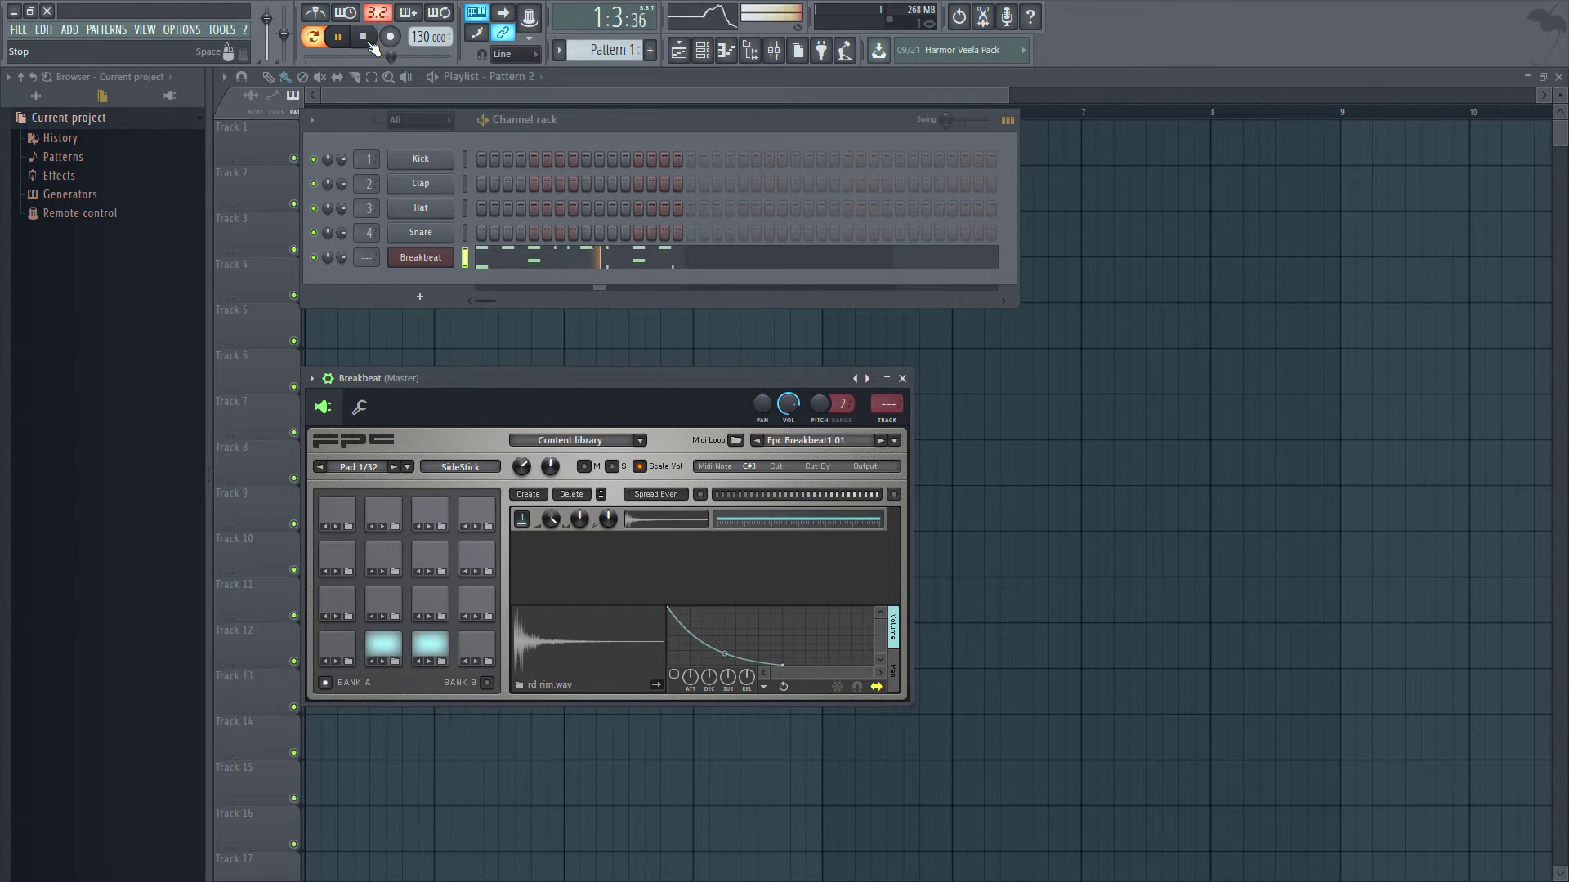
pyautogui.click(369, 43)
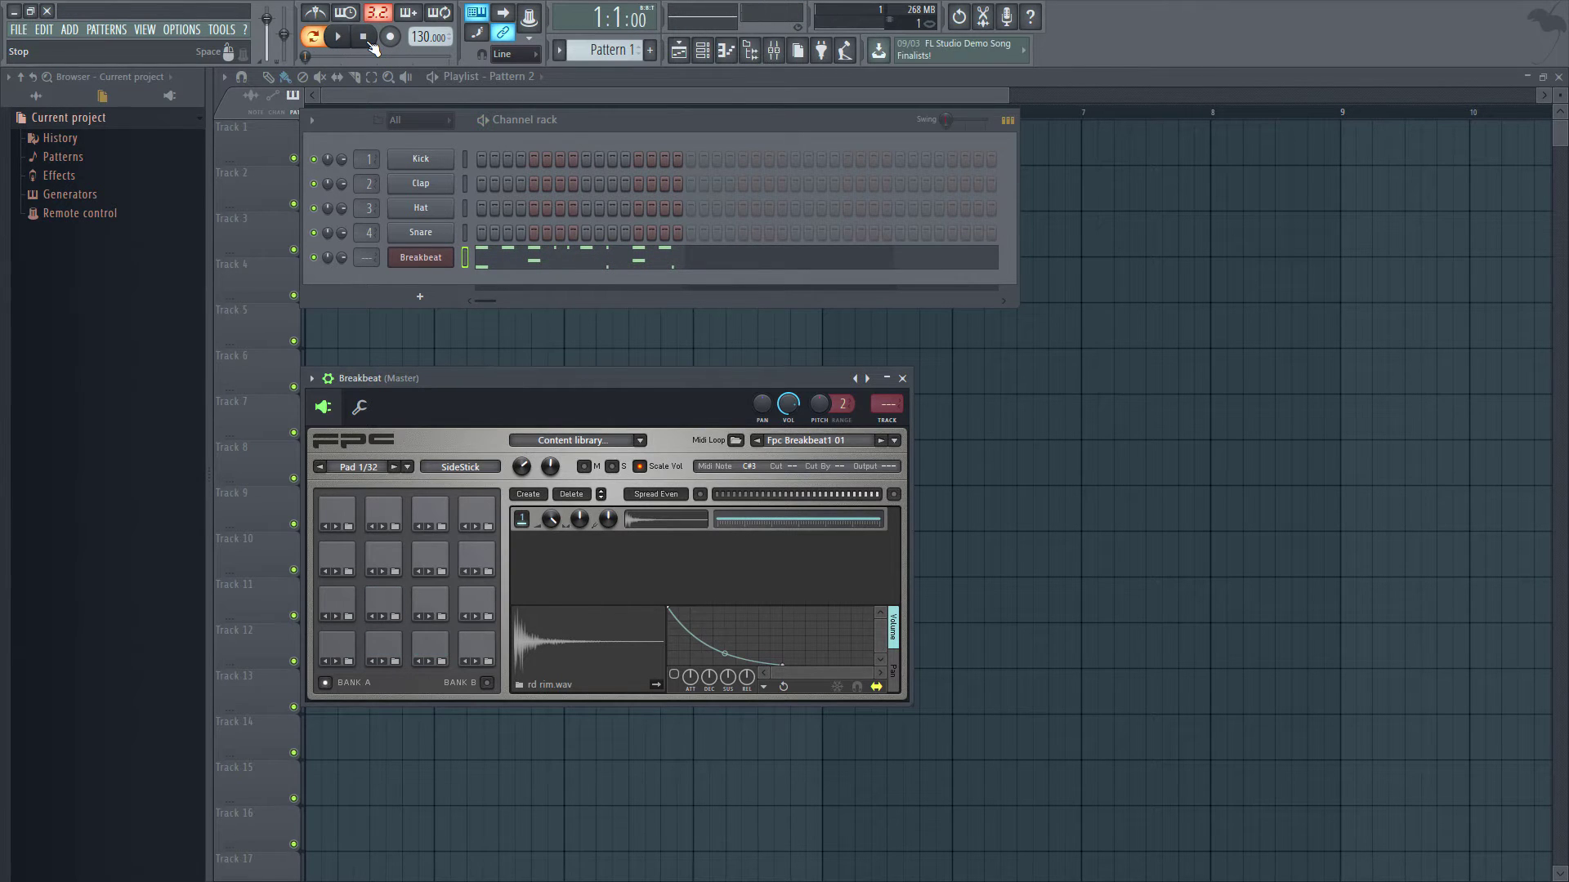
# Add a BooBass channel below Breakbeat and test it with the M, V and X keys
pyautogui.click(421, 299)
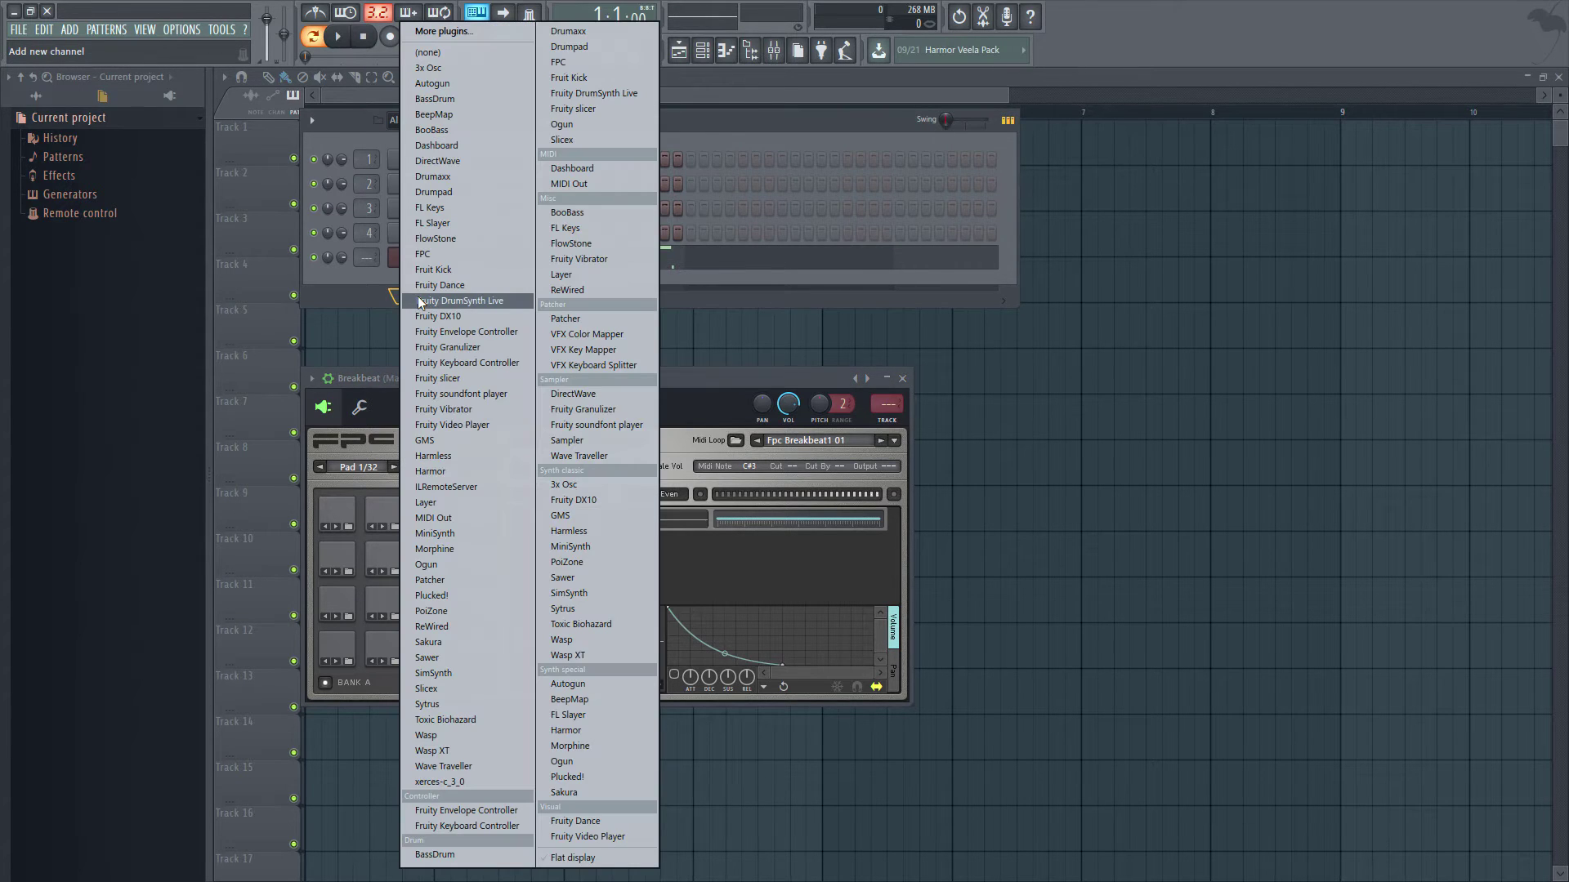
pyautogui.click(449, 132)
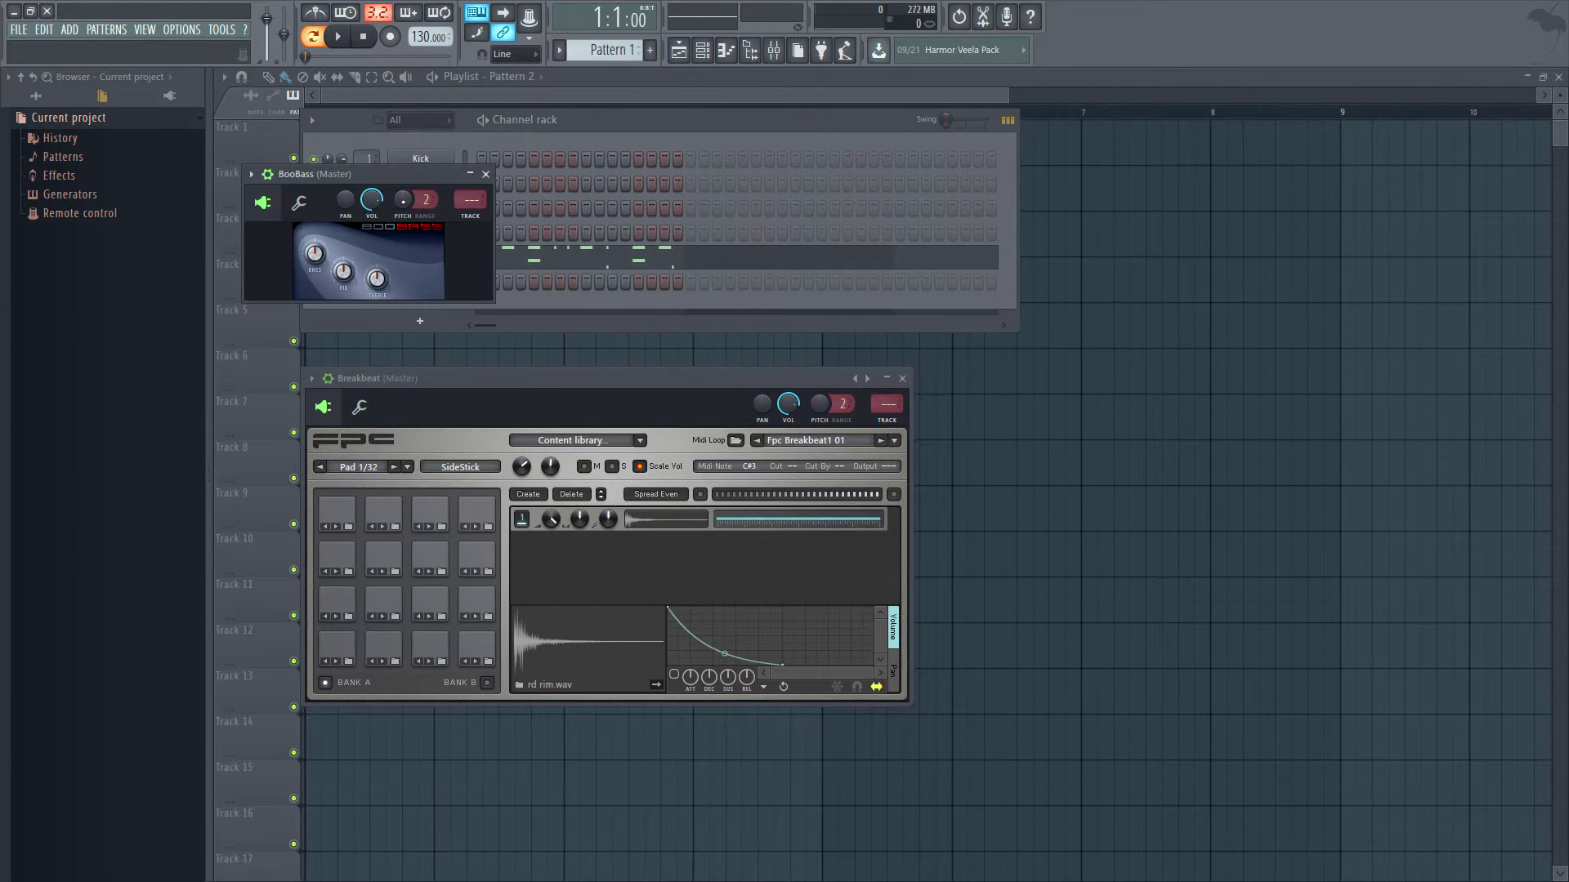
pyautogui.press('m')
pyautogui.press('m')
pyautogui.press('m')
pyautogui.press('v')
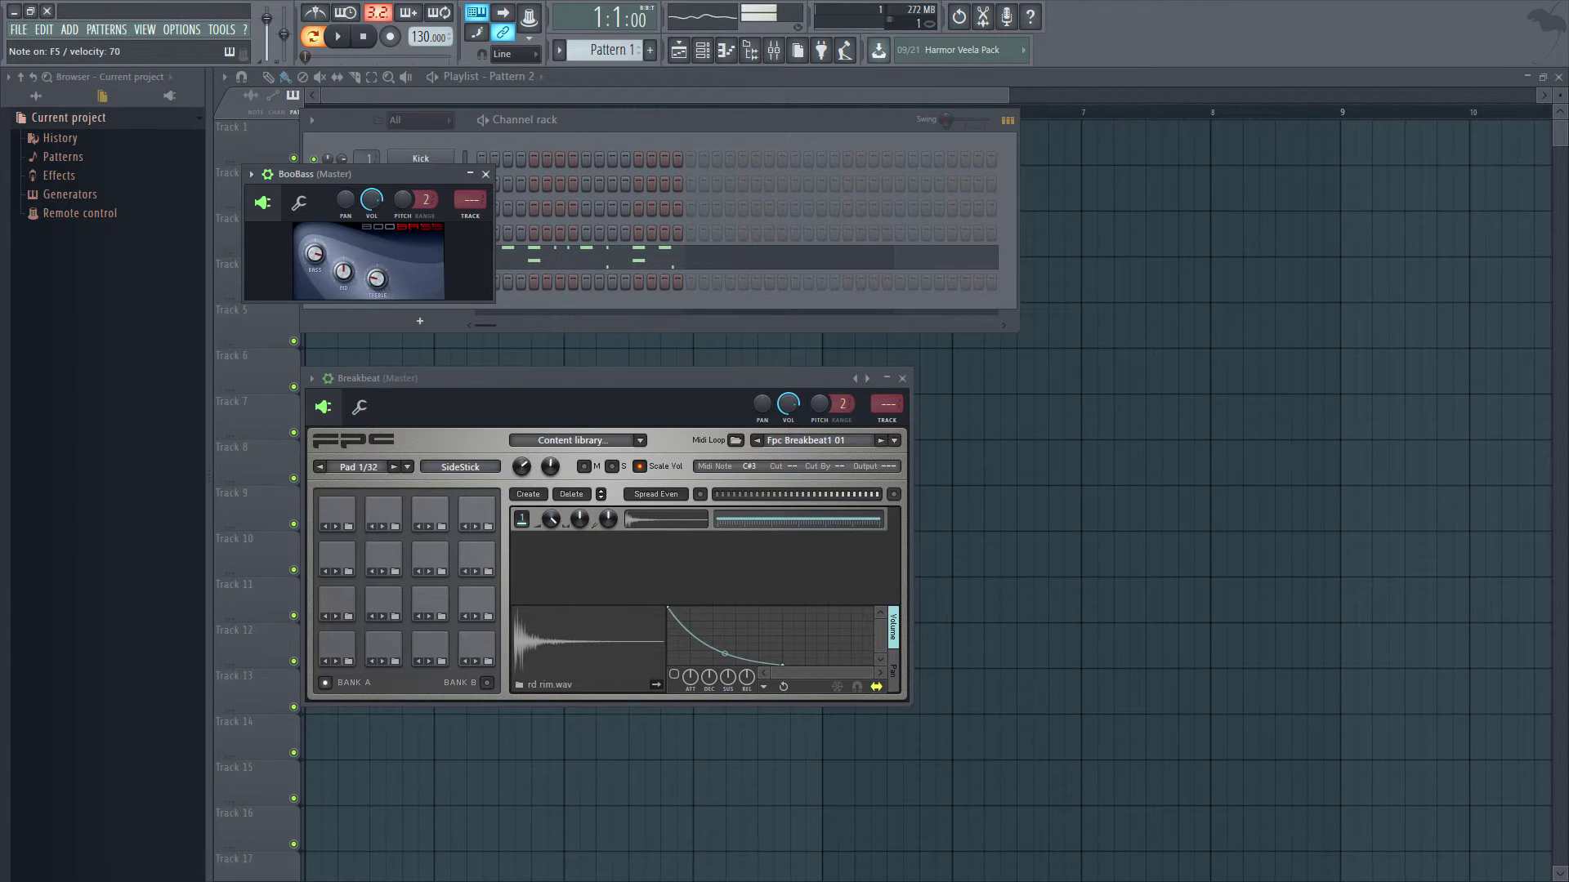
pyautogui.press('x')
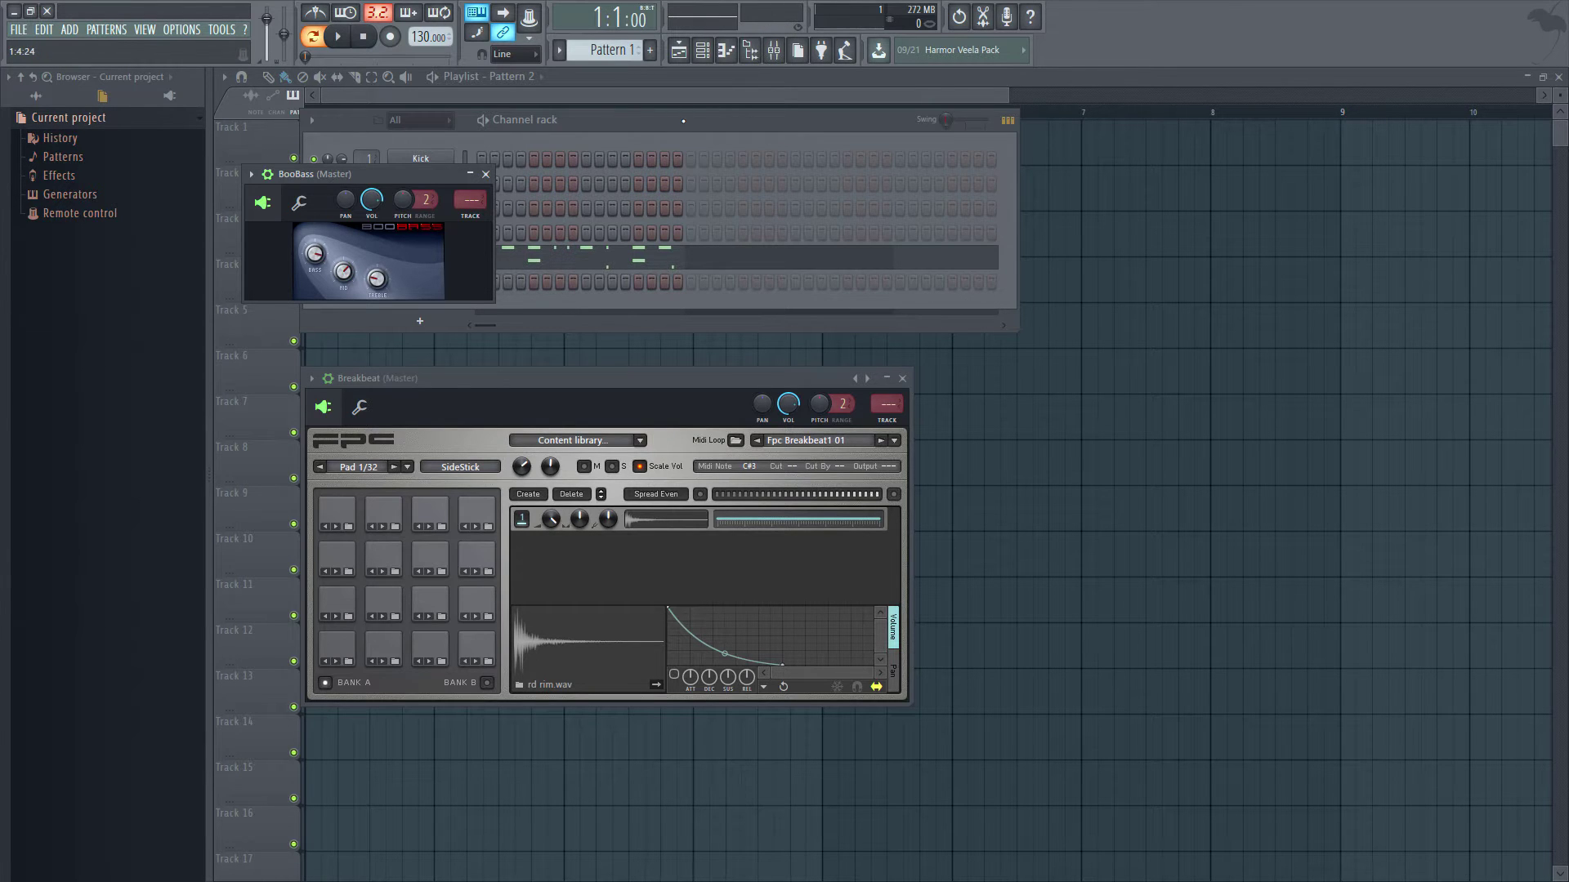
pyautogui.click(683, 121)
# Open the BooBass channel in the piano roll
pyautogui.rightClick(430, 288)
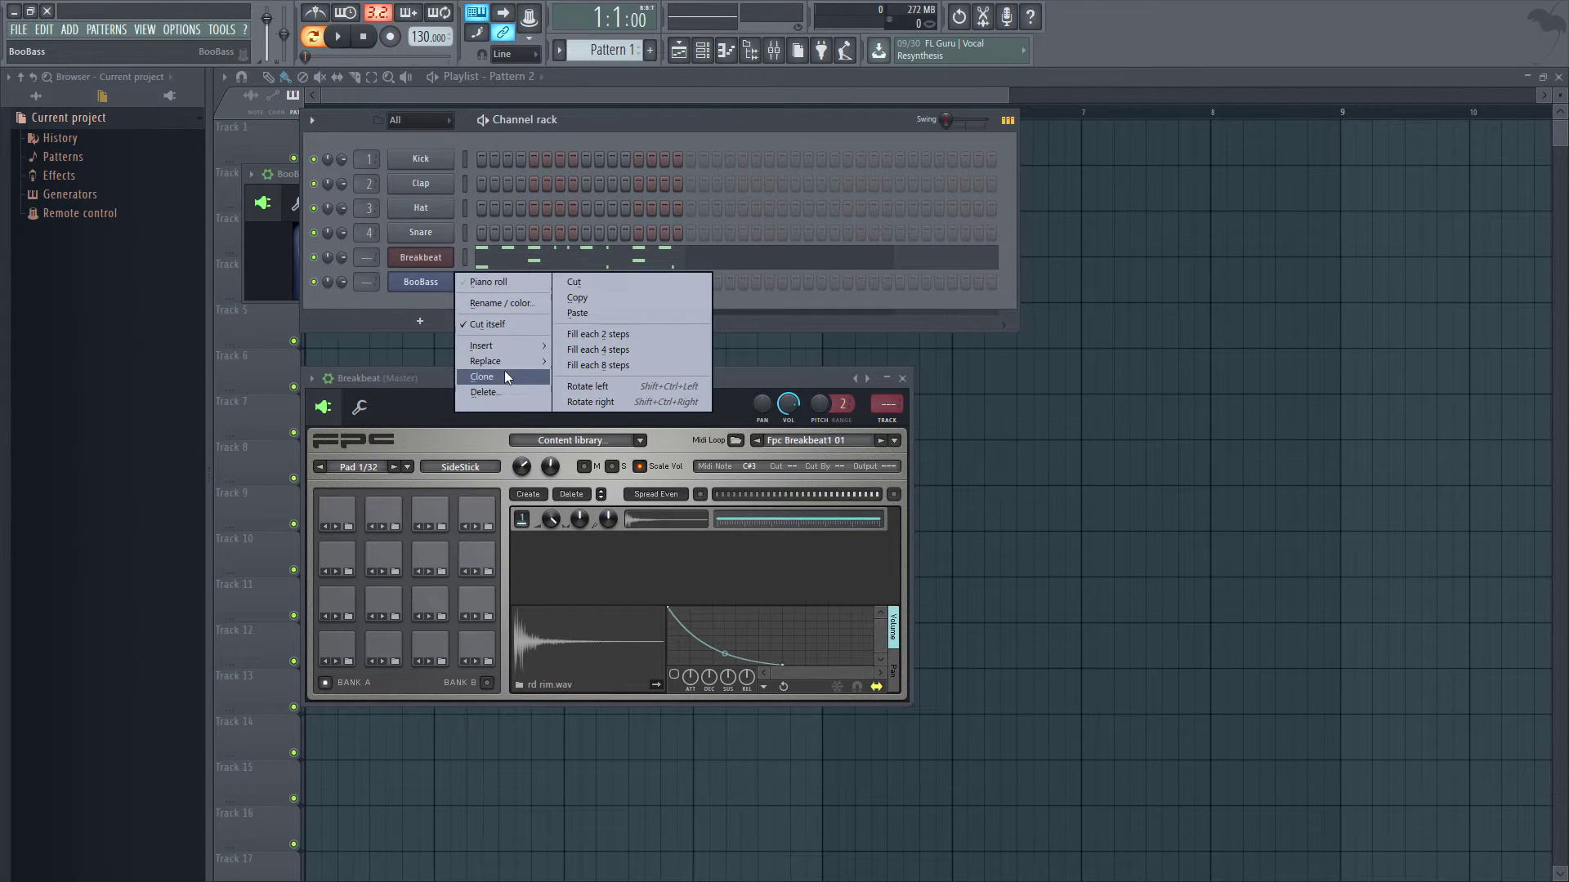
pyautogui.click(511, 283)
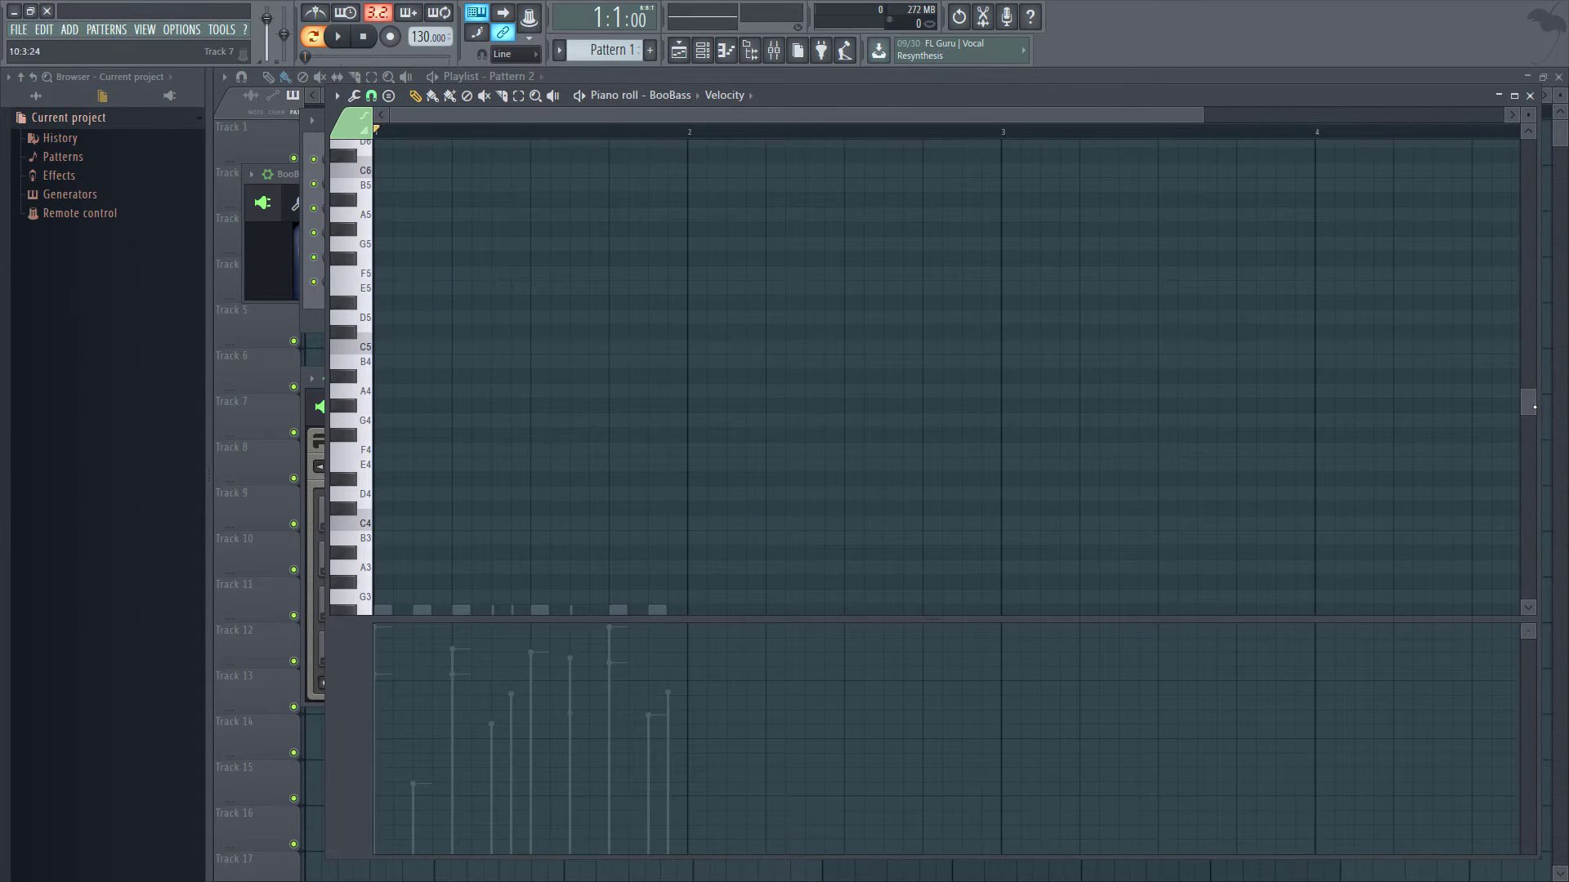
pyautogui.moveTo(1528, 404); pyautogui.dragTo(1528, 483)
# Toggle Helpers > Ghost channels off and back on, then play the pattern to check
pyautogui.click(337, 95)
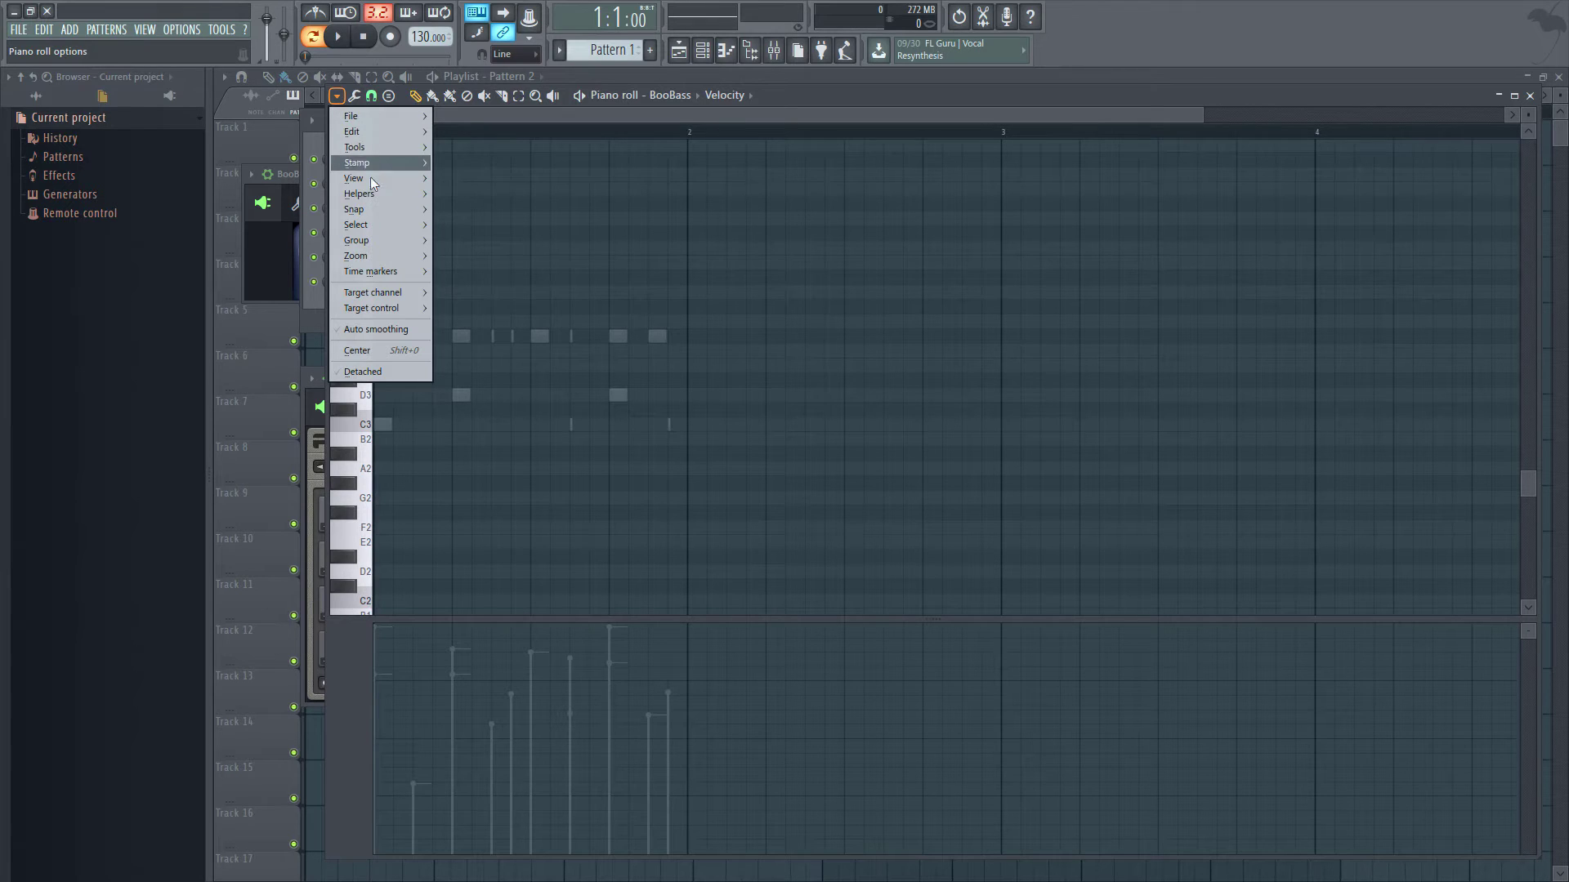
pyautogui.moveTo(374, 191)
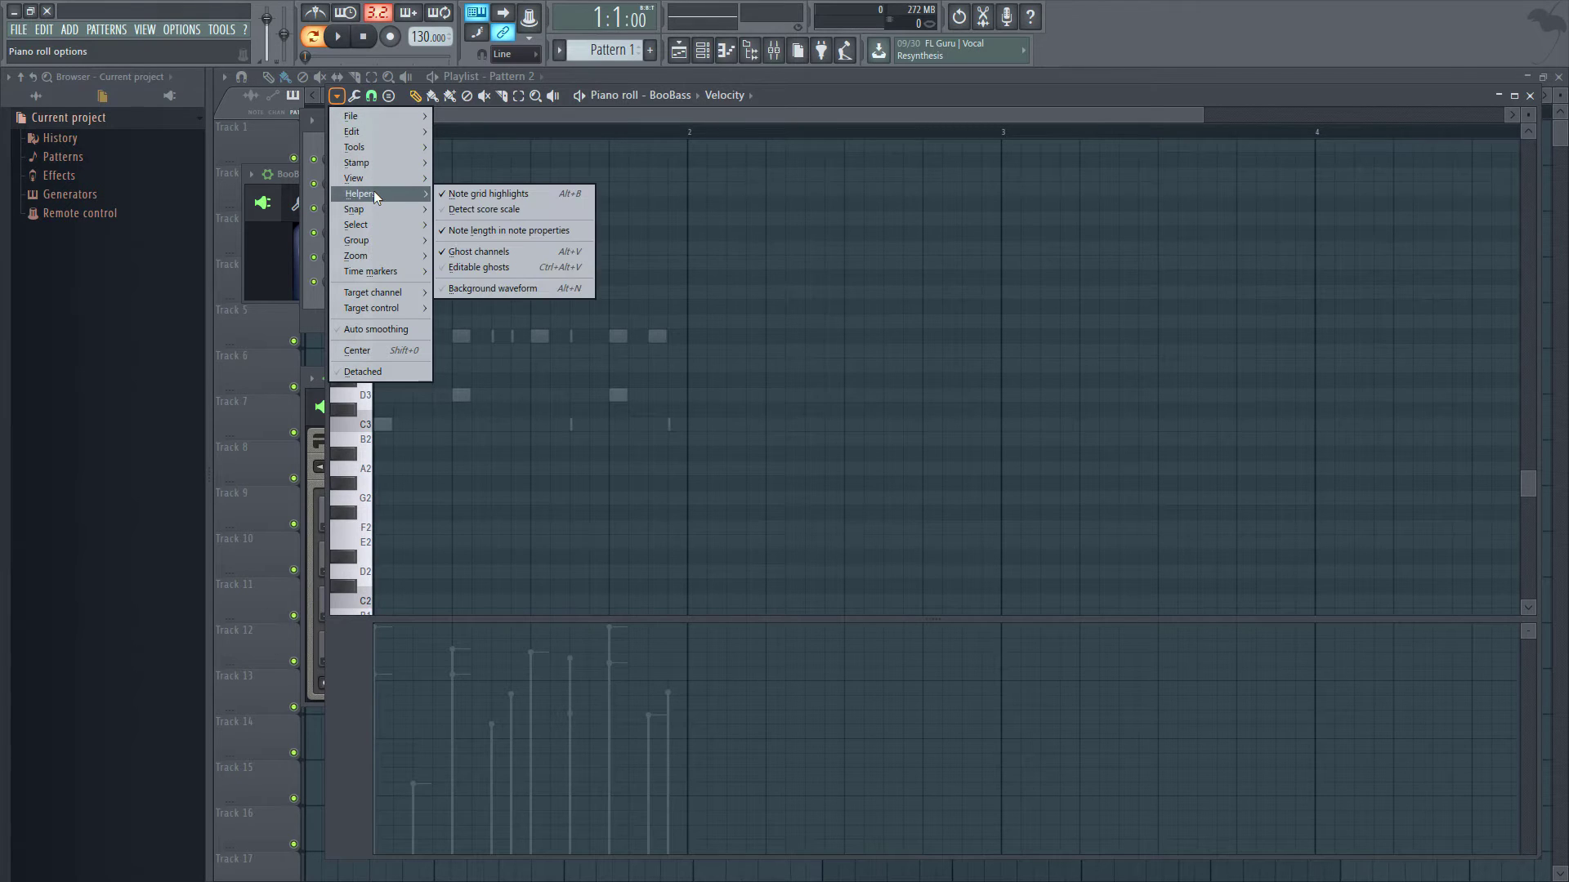
pyautogui.click(499, 255)
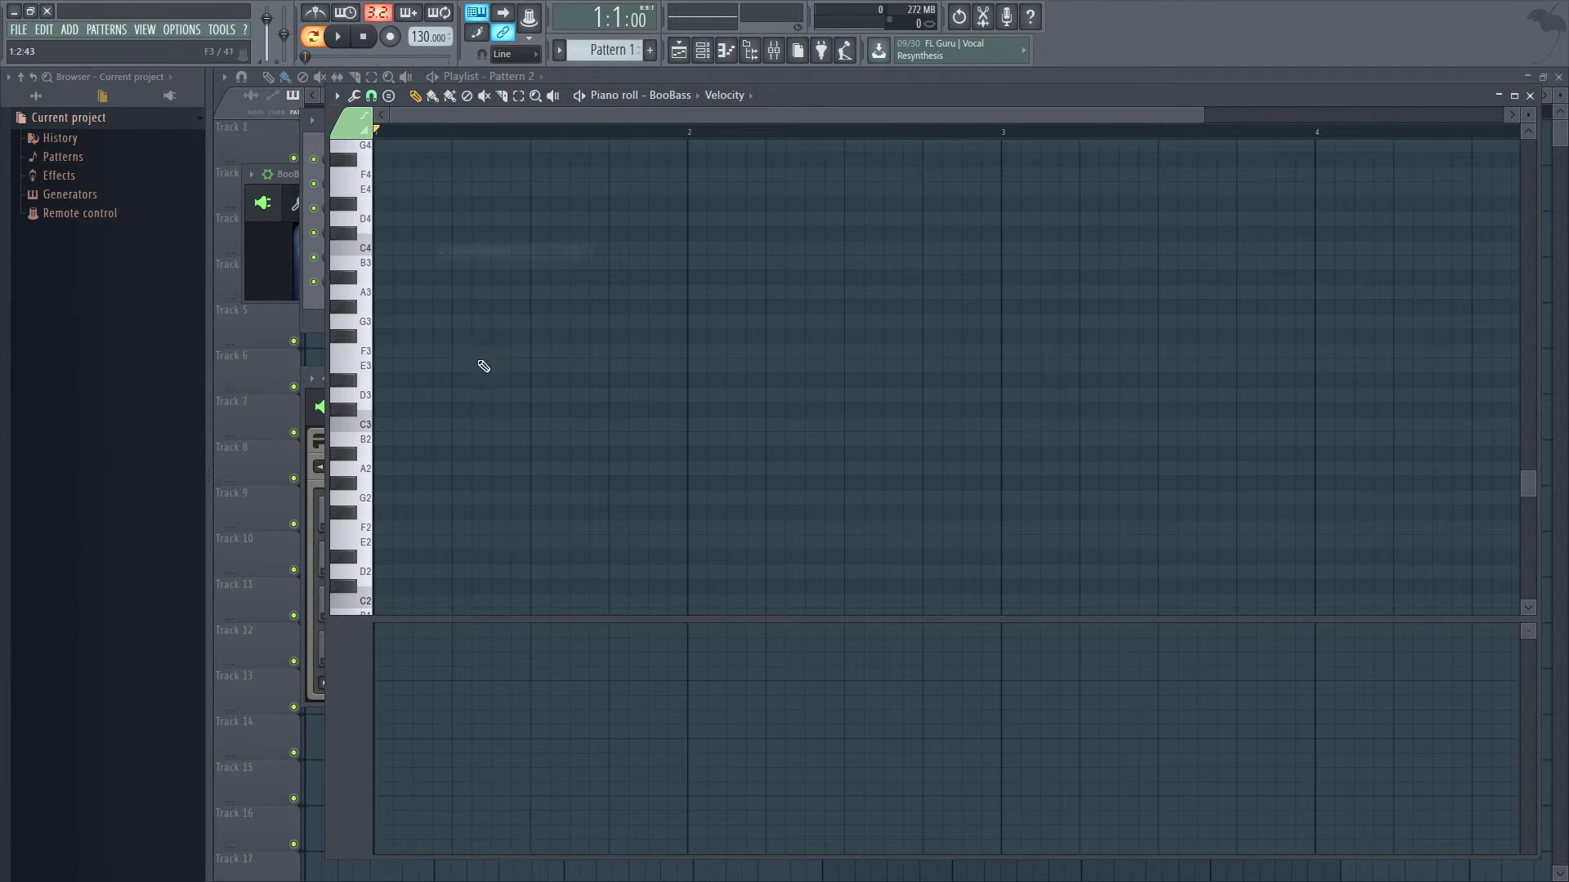
pyautogui.click(337, 96)
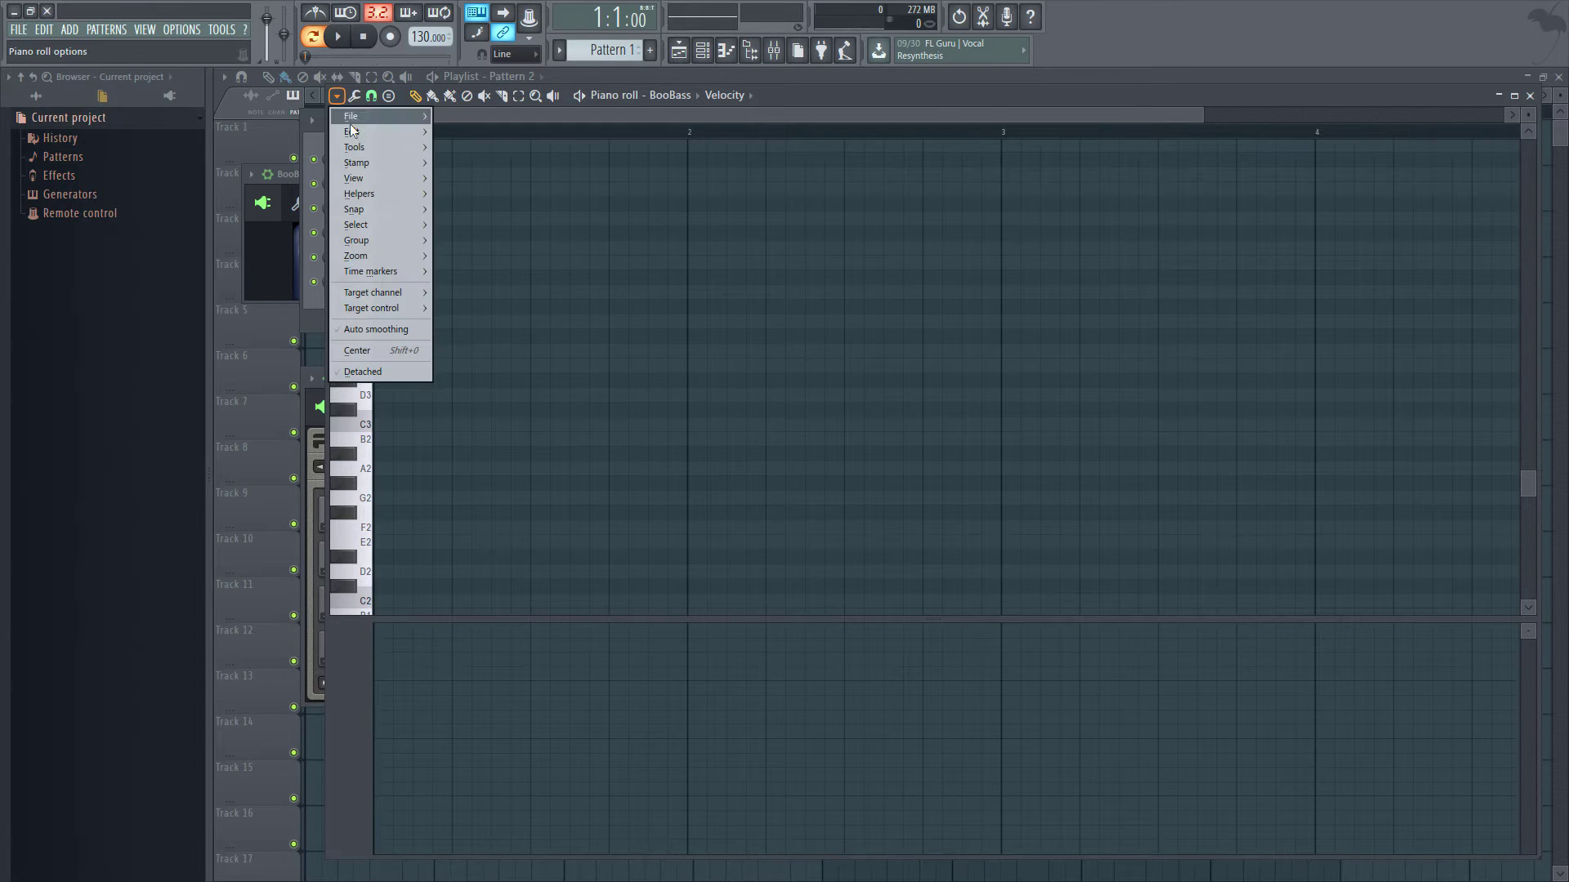
pyautogui.moveTo(378, 193)
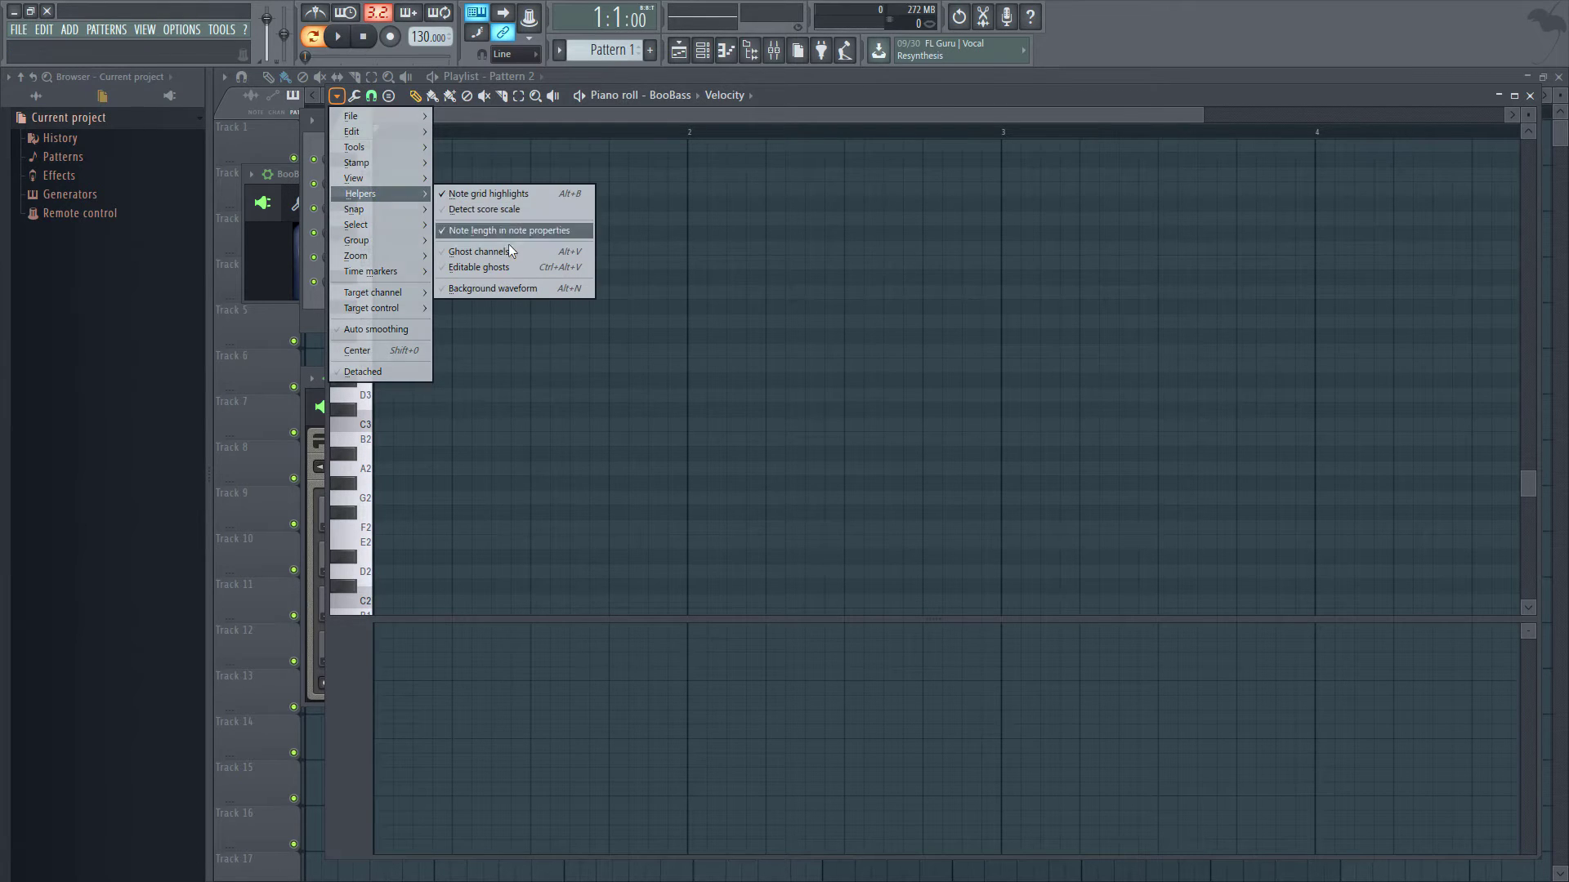
pyautogui.click(508, 249)
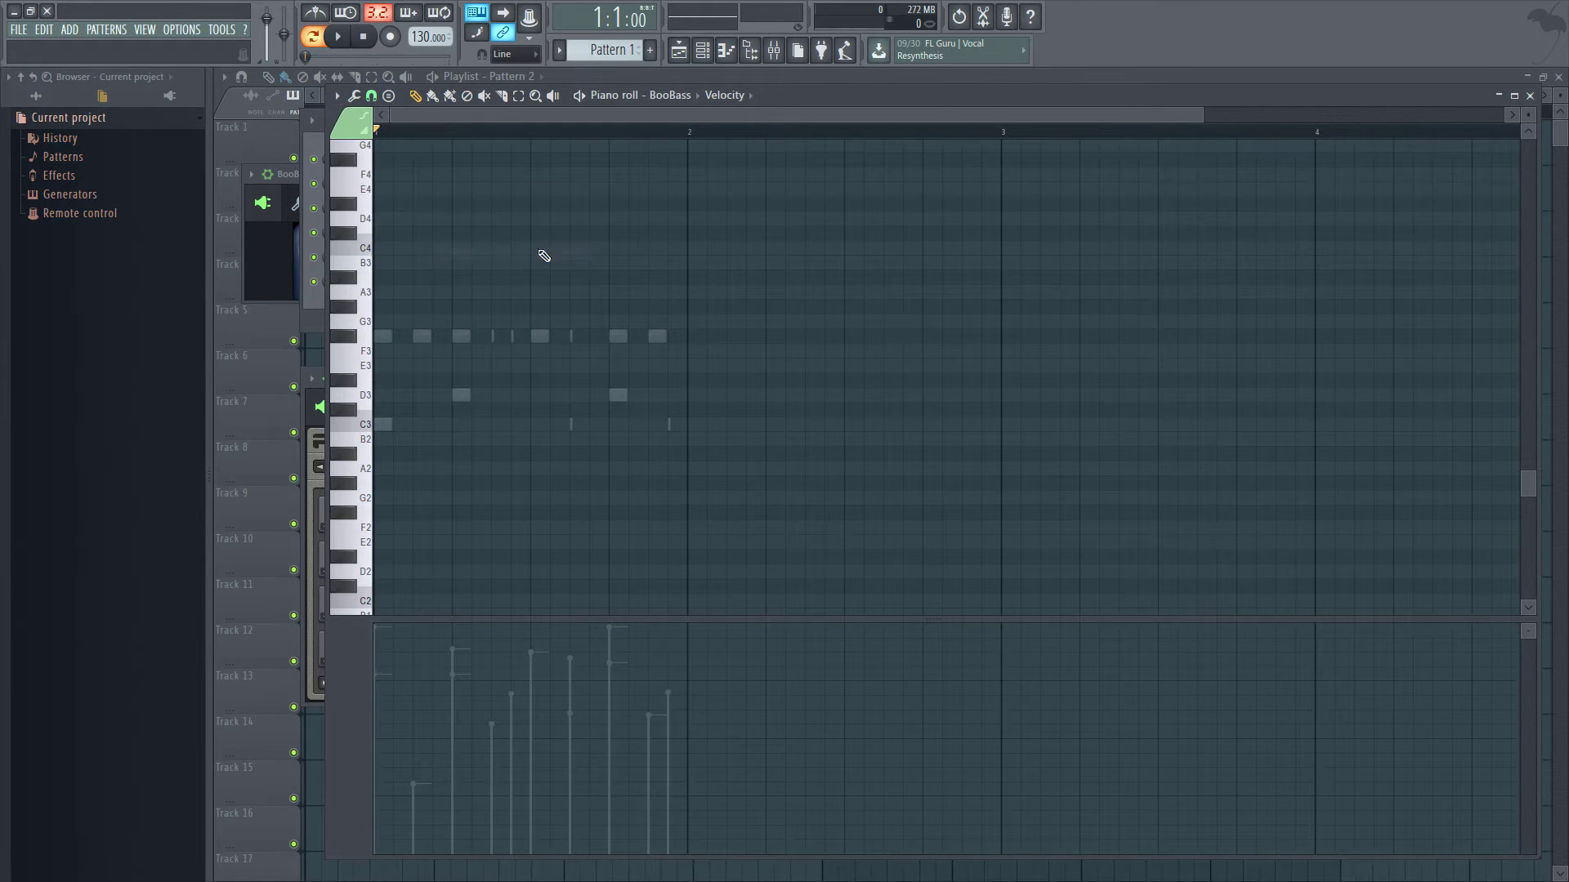
pyautogui.click(343, 37)
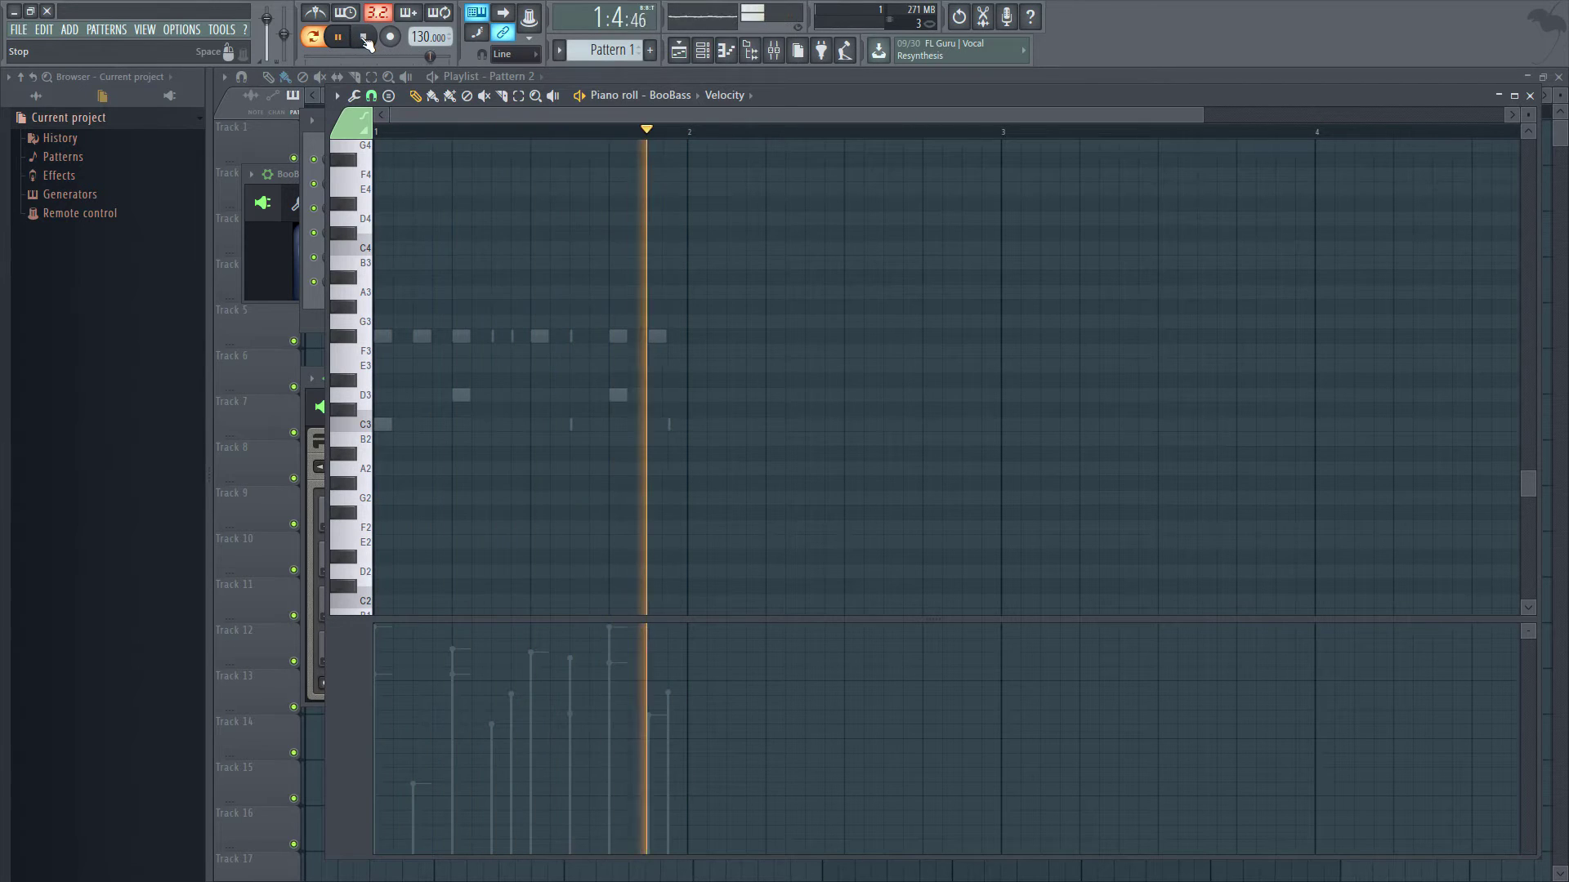
pyautogui.click(365, 39)
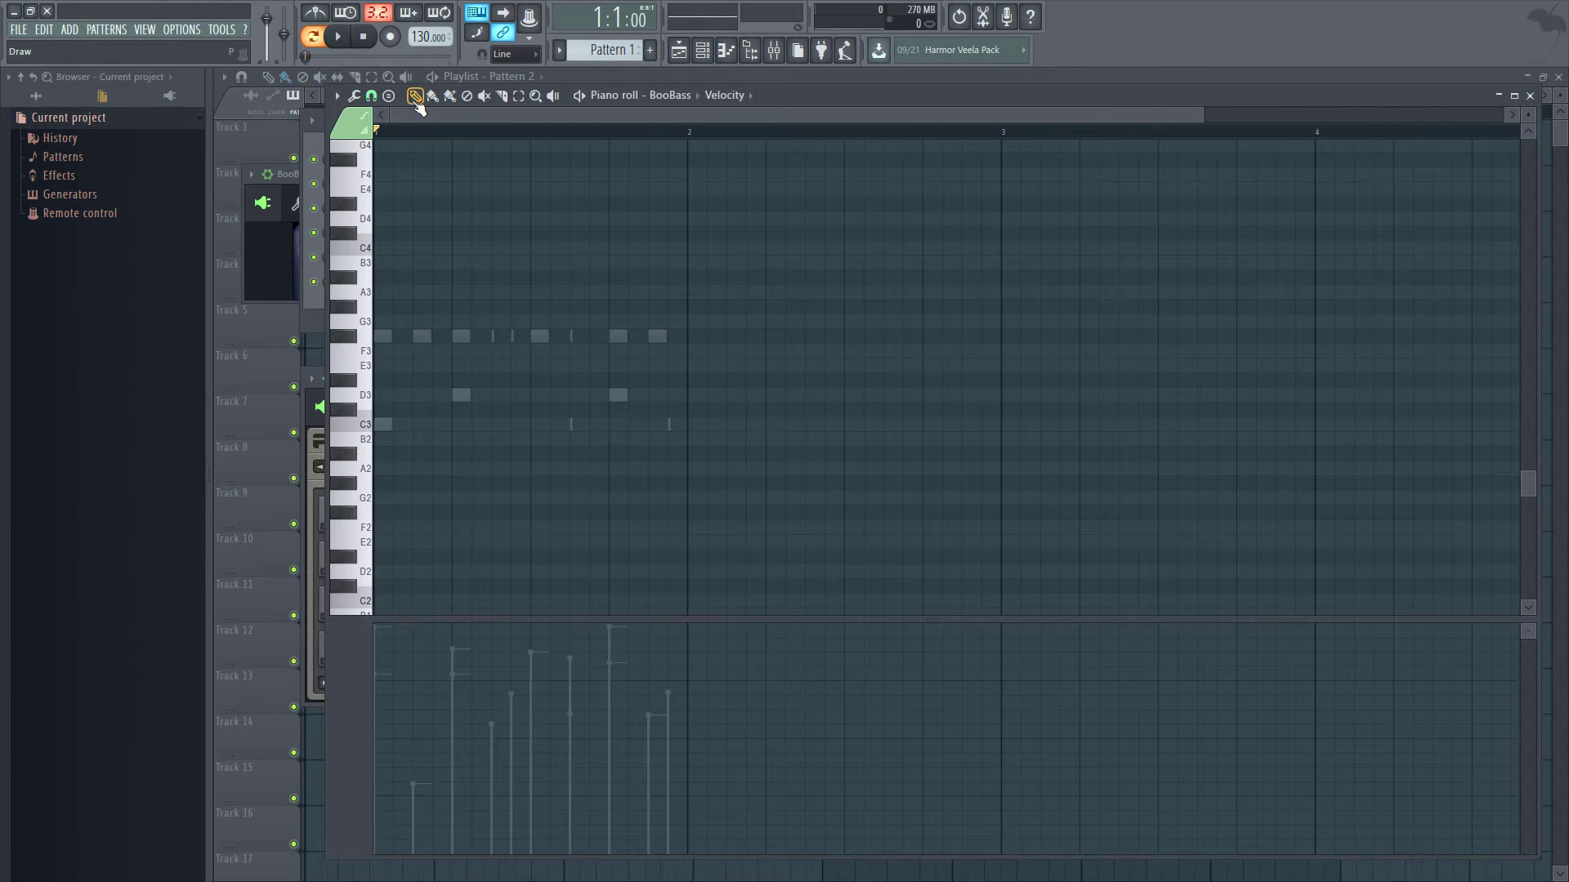
# With the mono pencil, draw two C4 notes at the start of bar 1, lengthening the first
pyautogui.click(433, 102)
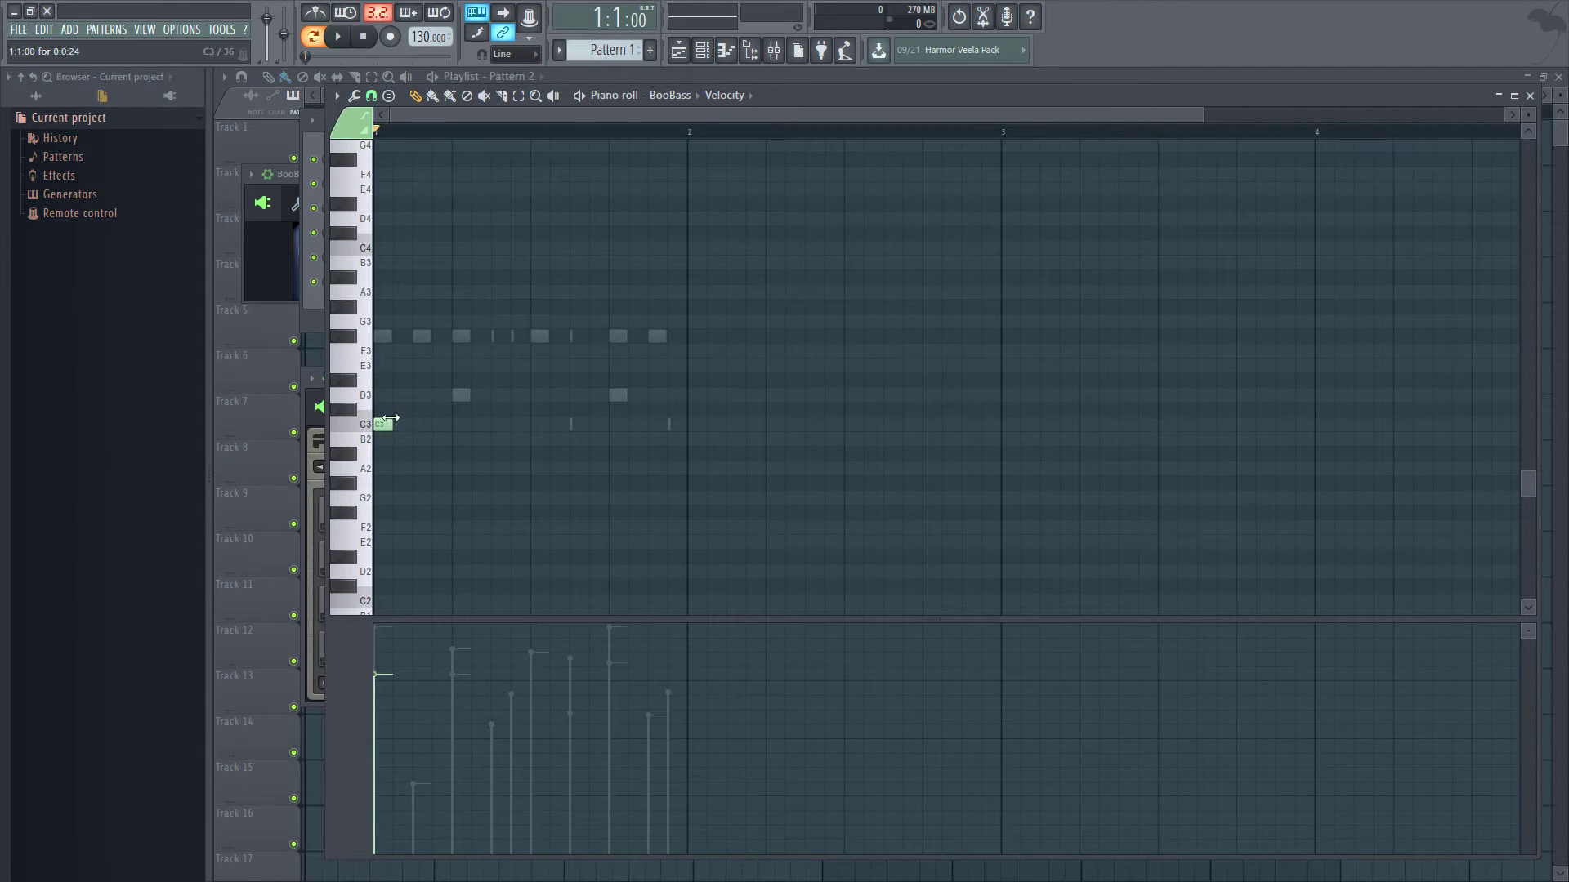
pyautogui.scroll(2, 403, 417)
pyautogui.keyDown('ctrl'); pyautogui.scroll(-2, 403, 417); pyautogui.keyUp('ctrl')
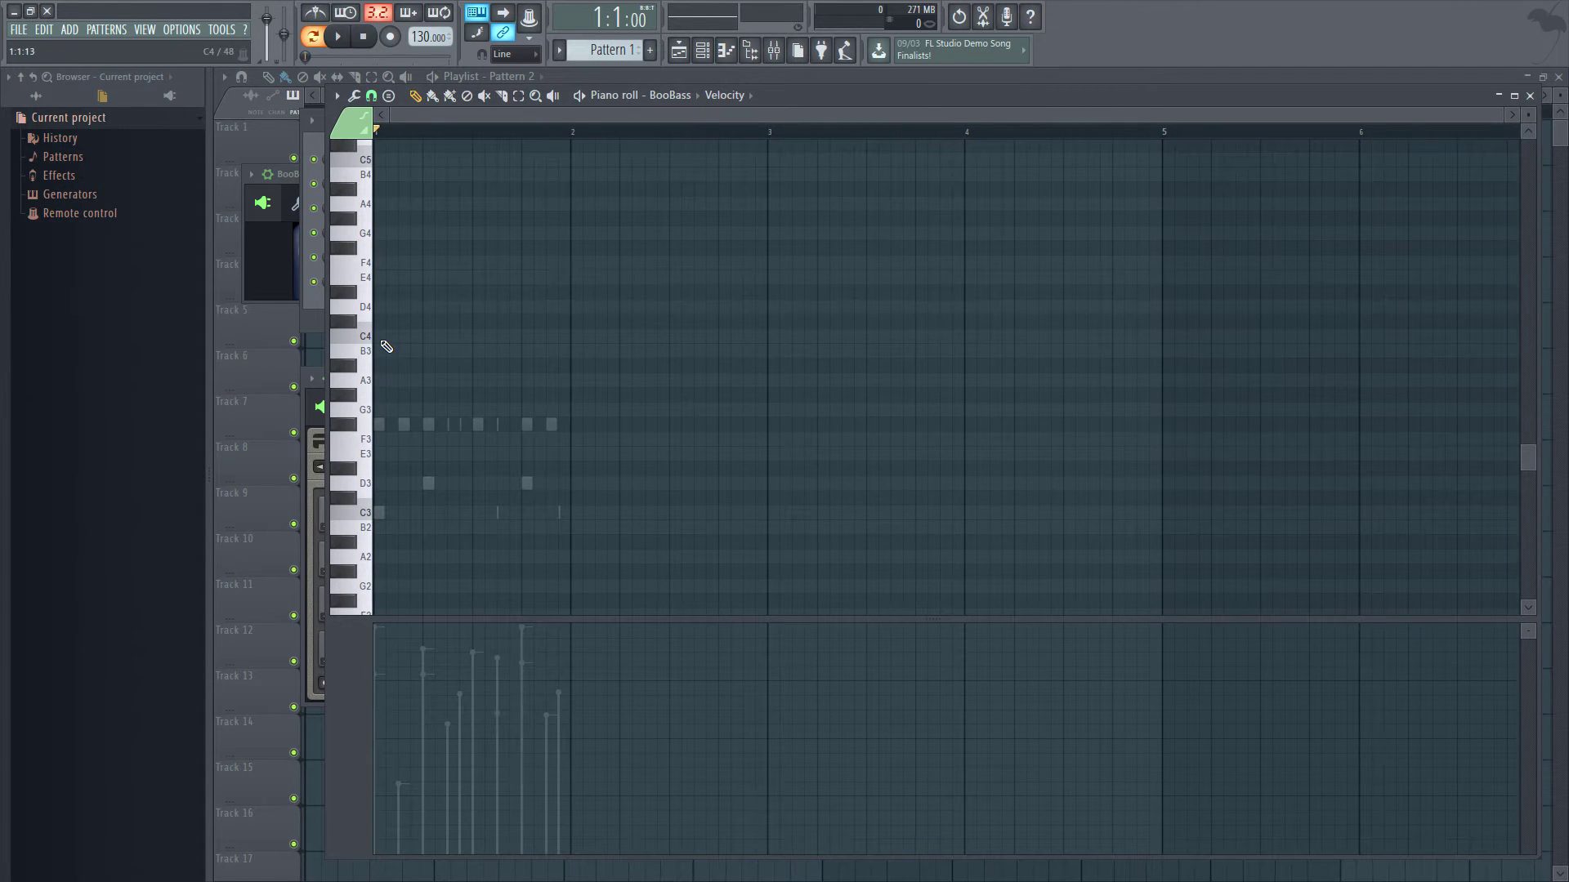
pyautogui.click(381, 338)
pyautogui.moveTo(396, 338); pyautogui.dragTo(408, 338)
pyautogui.click(414, 338)
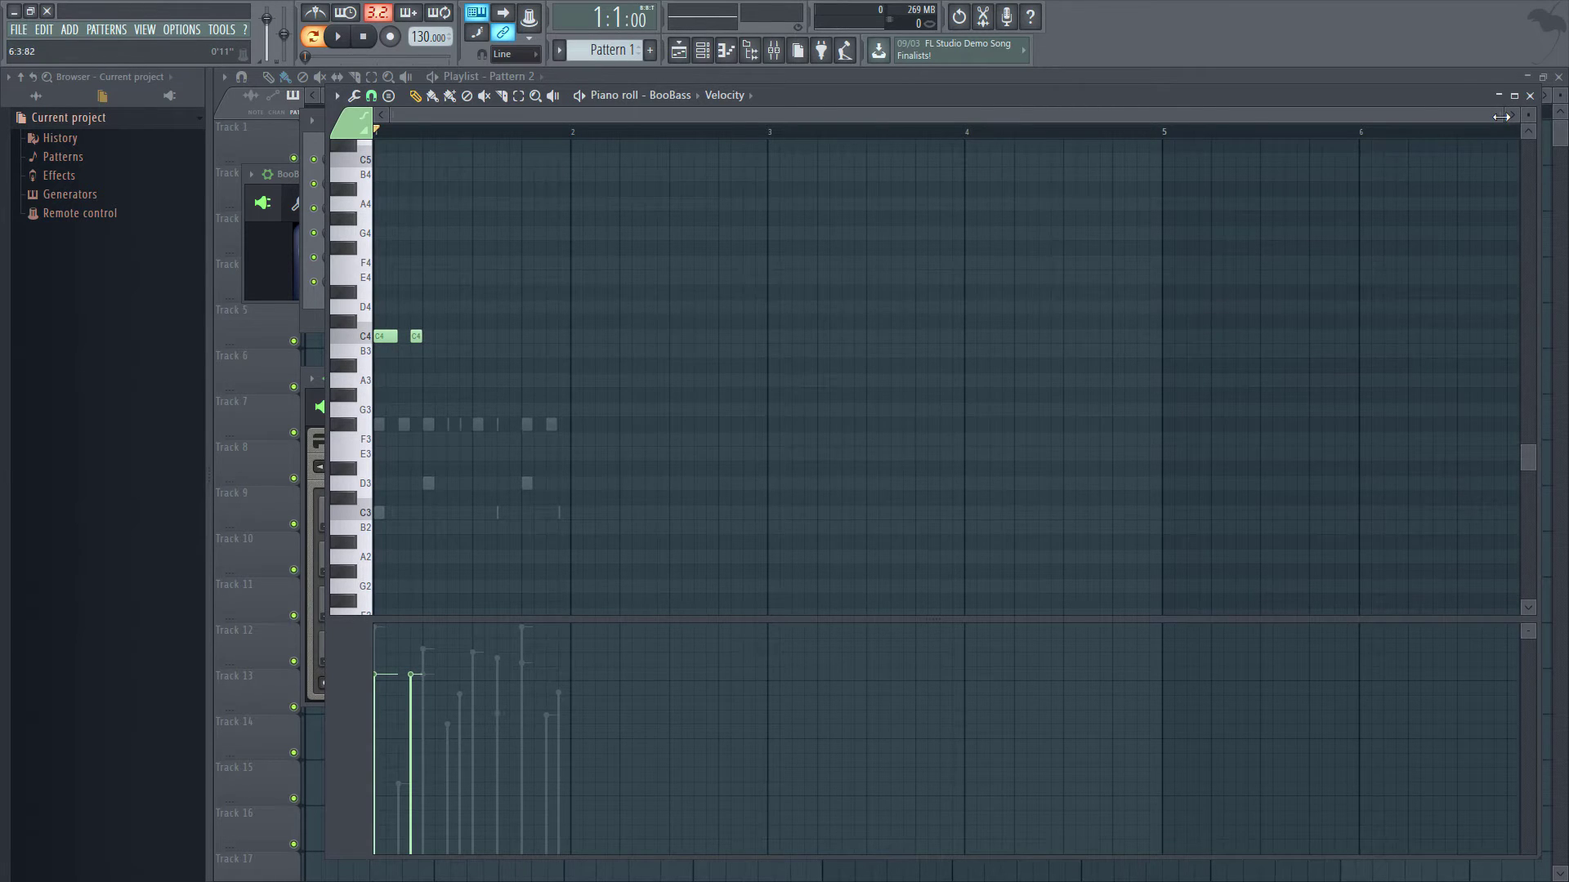
pyautogui.moveTo(1501, 117); pyautogui.dragTo(939, 117)
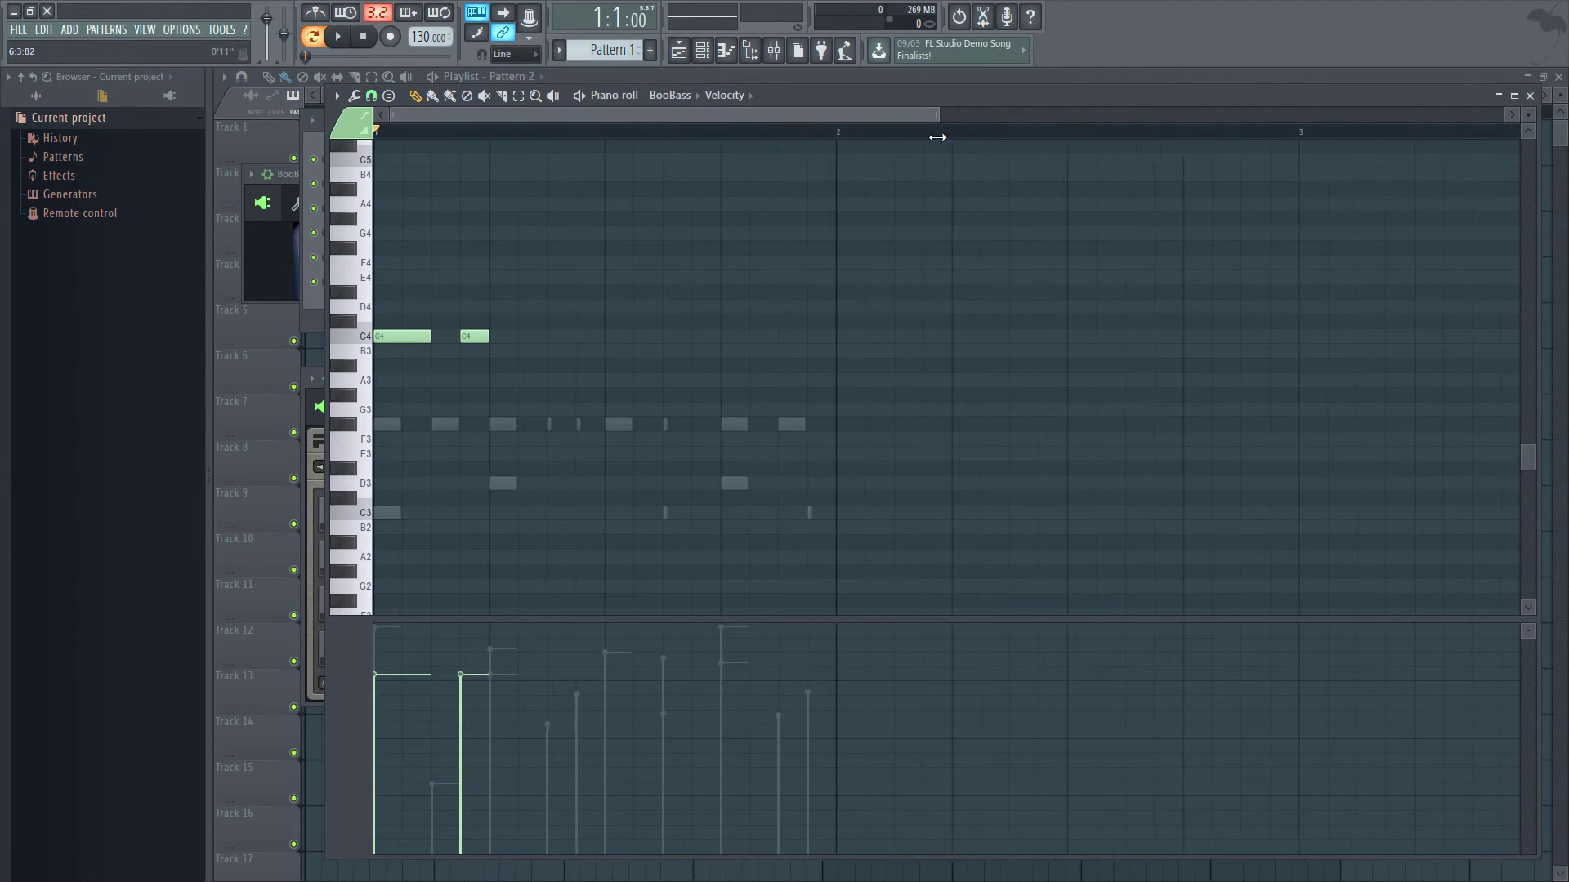
# Add six more C4 notes across bar 1 and play back the bass rhythm
pyautogui.click(501, 338)
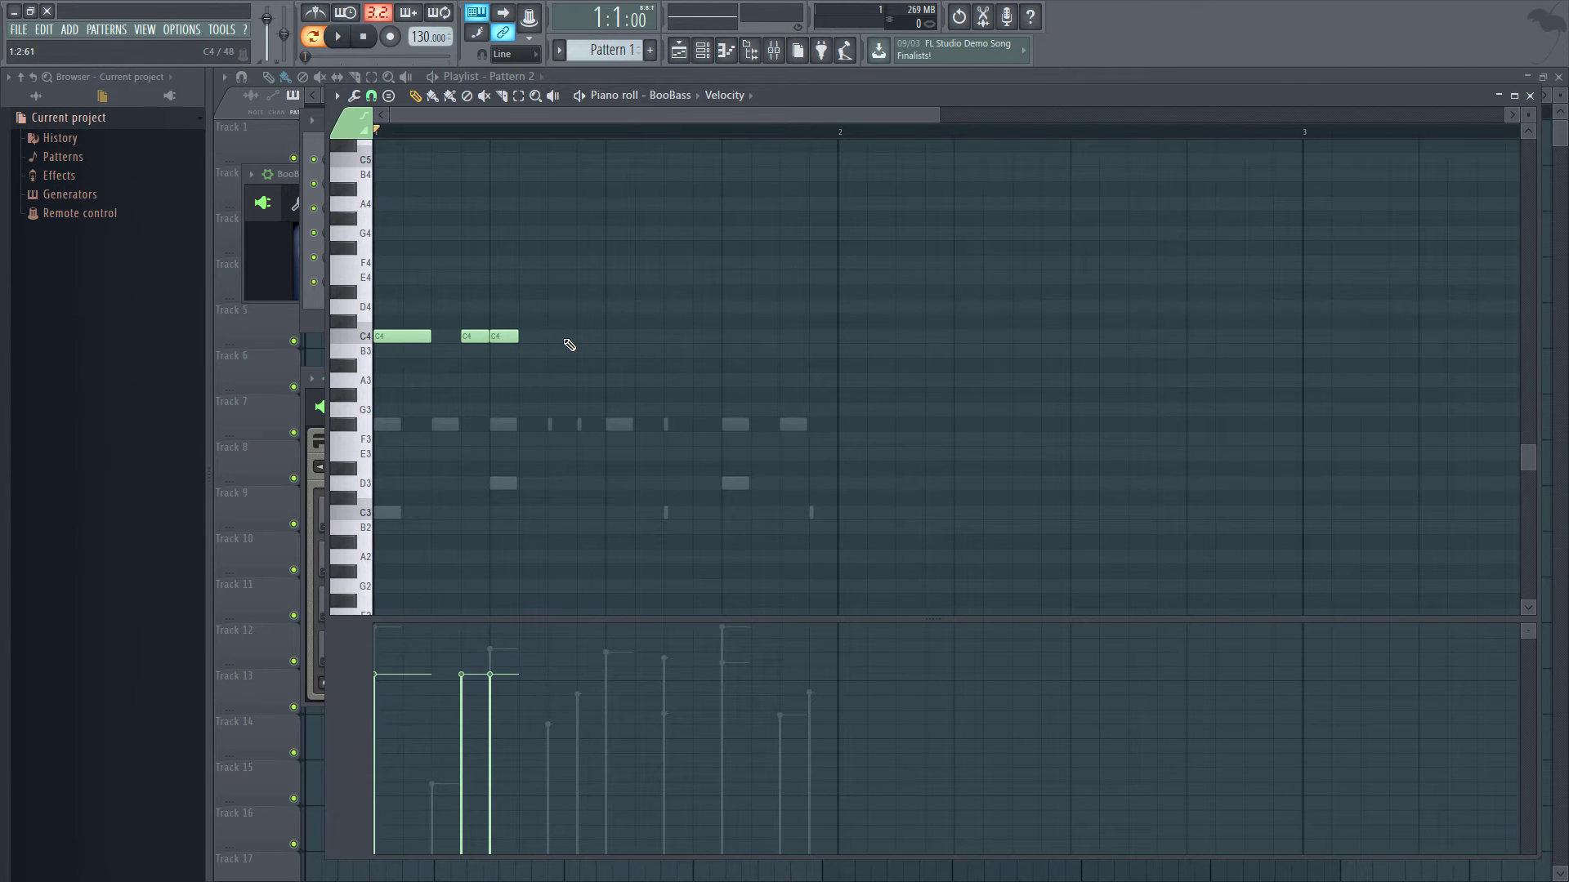
pyautogui.moveTo(517, 337); pyautogui.dragTo(611, 336)
pyautogui.click(585, 337)
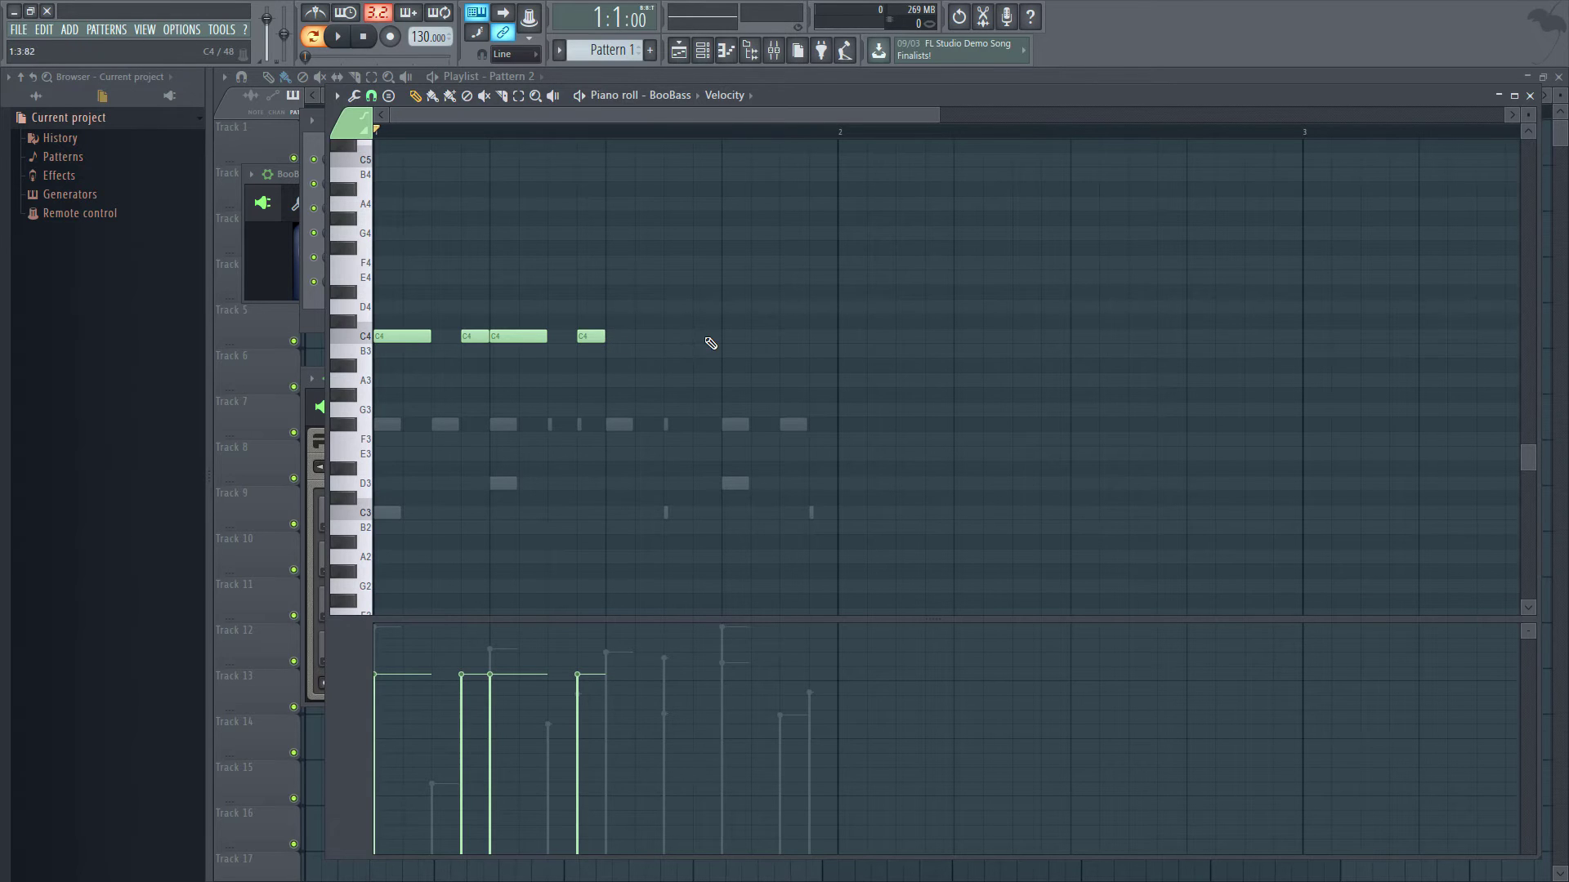
pyautogui.click(698, 336)
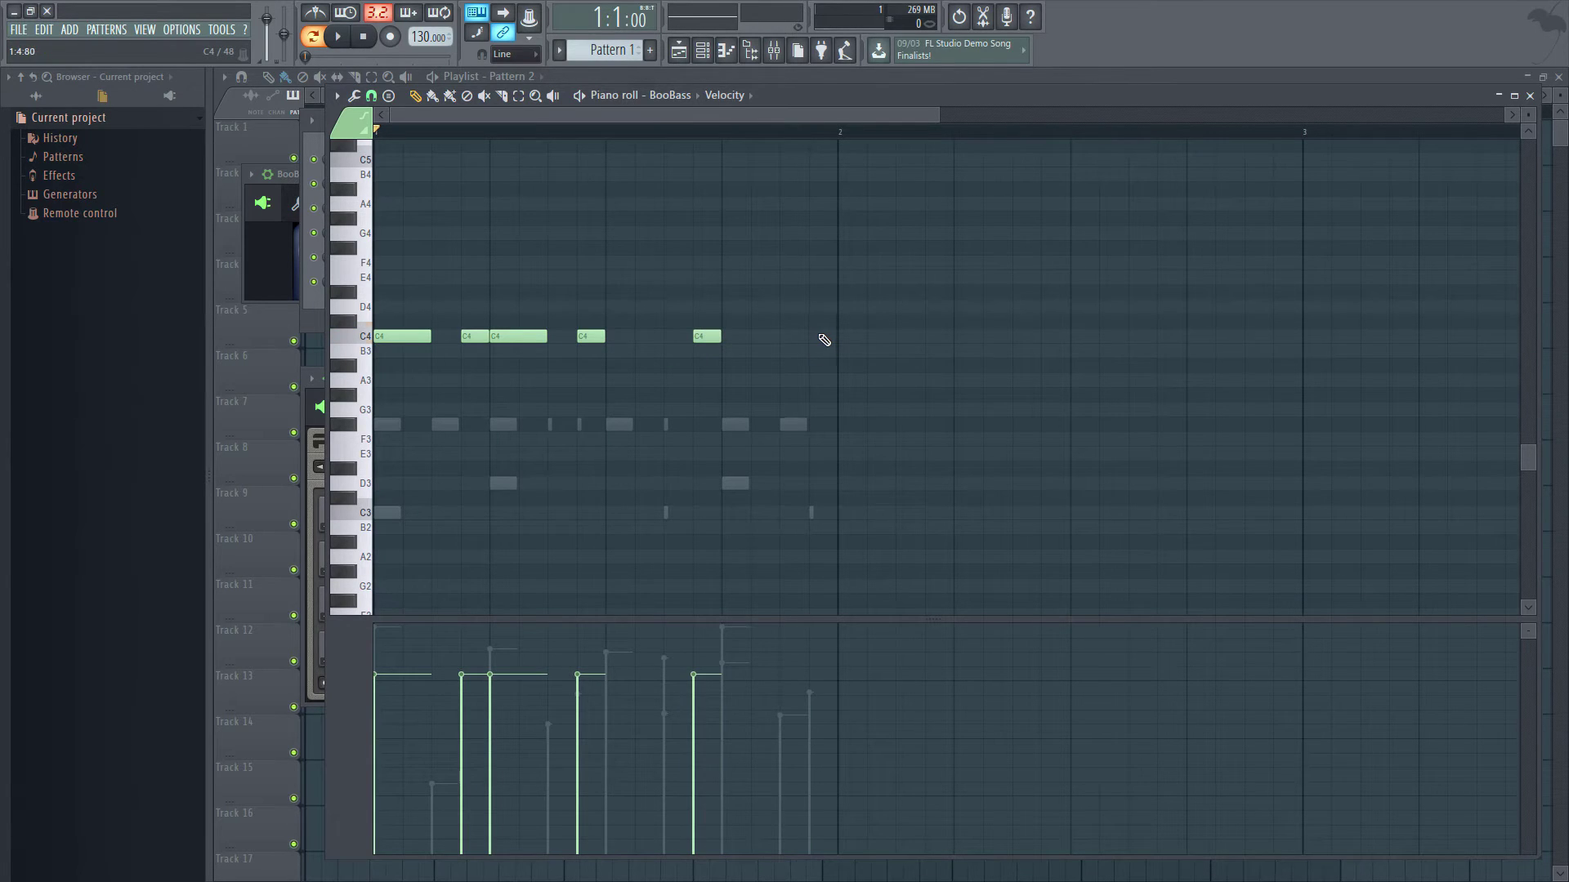
pyautogui.click(823, 340)
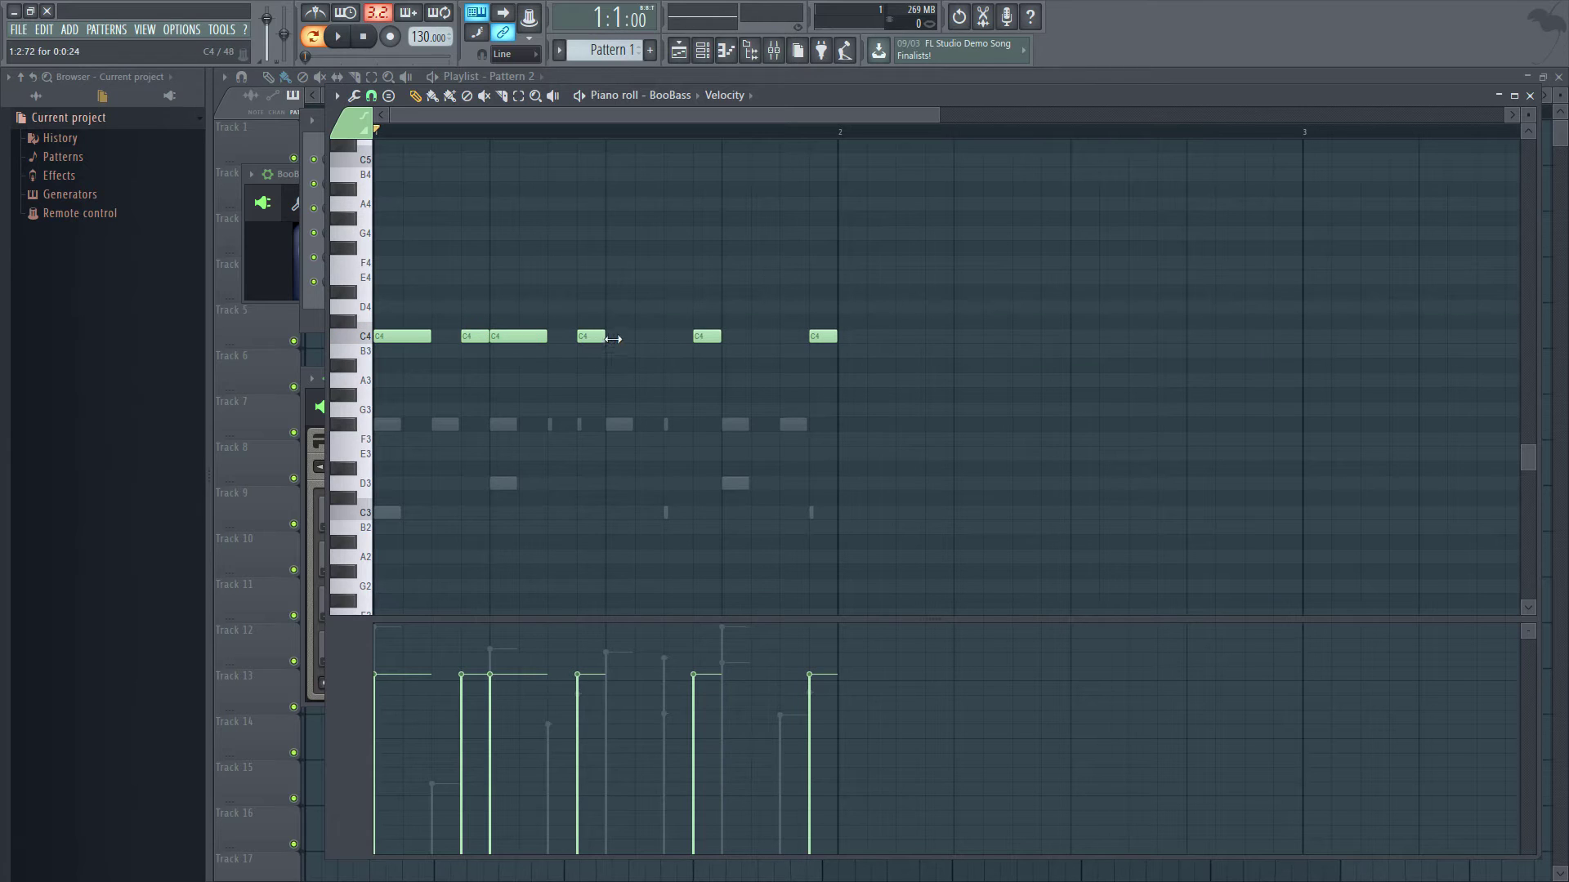
pyautogui.click(617, 340)
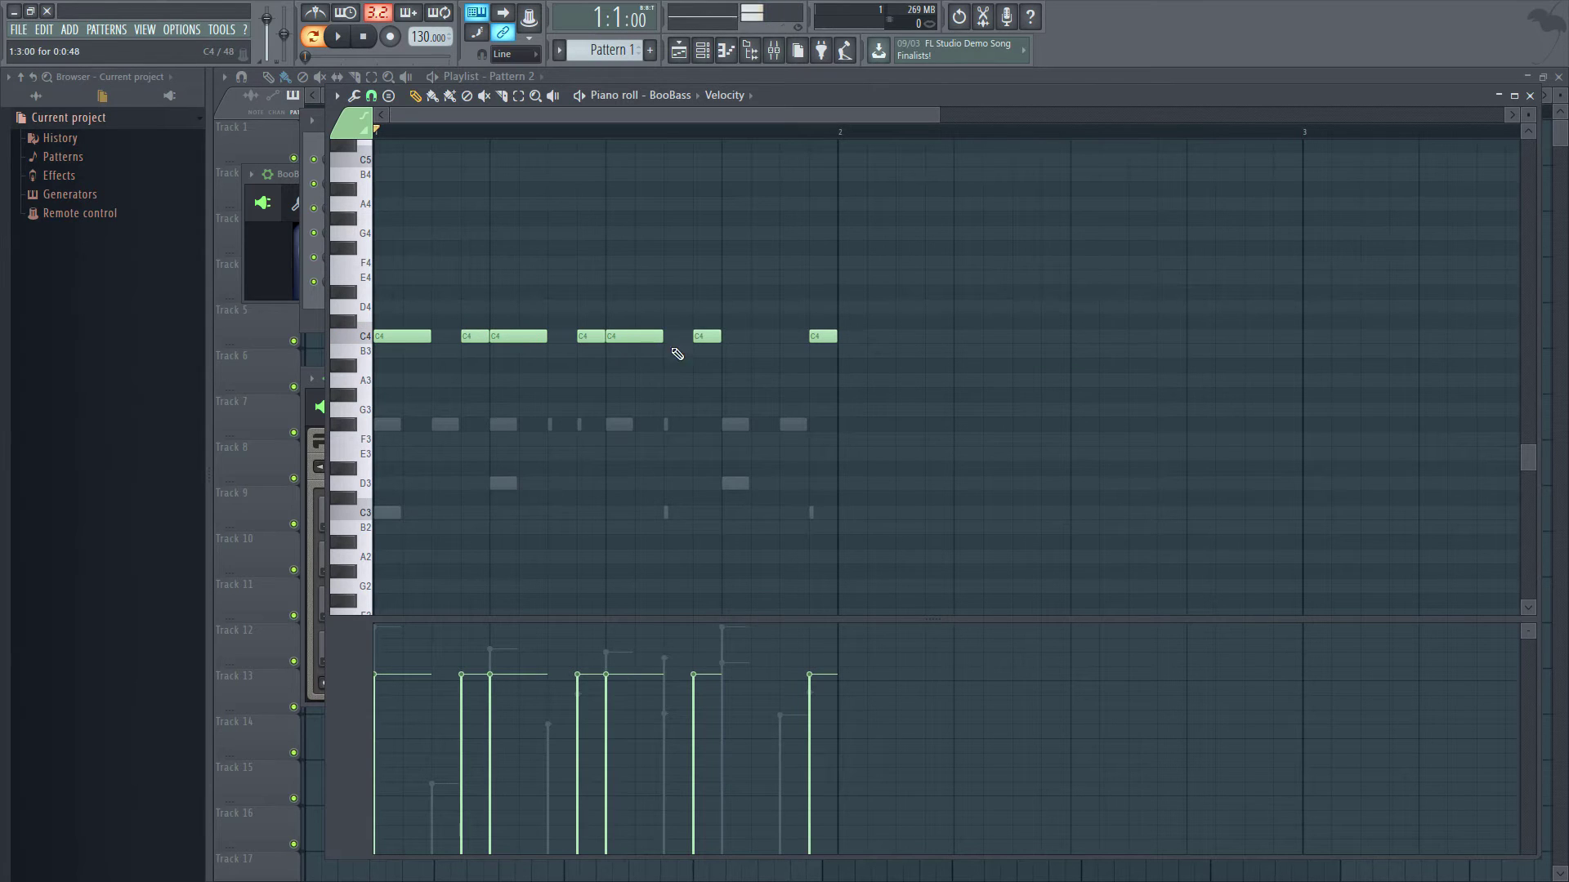
pyautogui.click(735, 340)
pyautogui.click(338, 37)
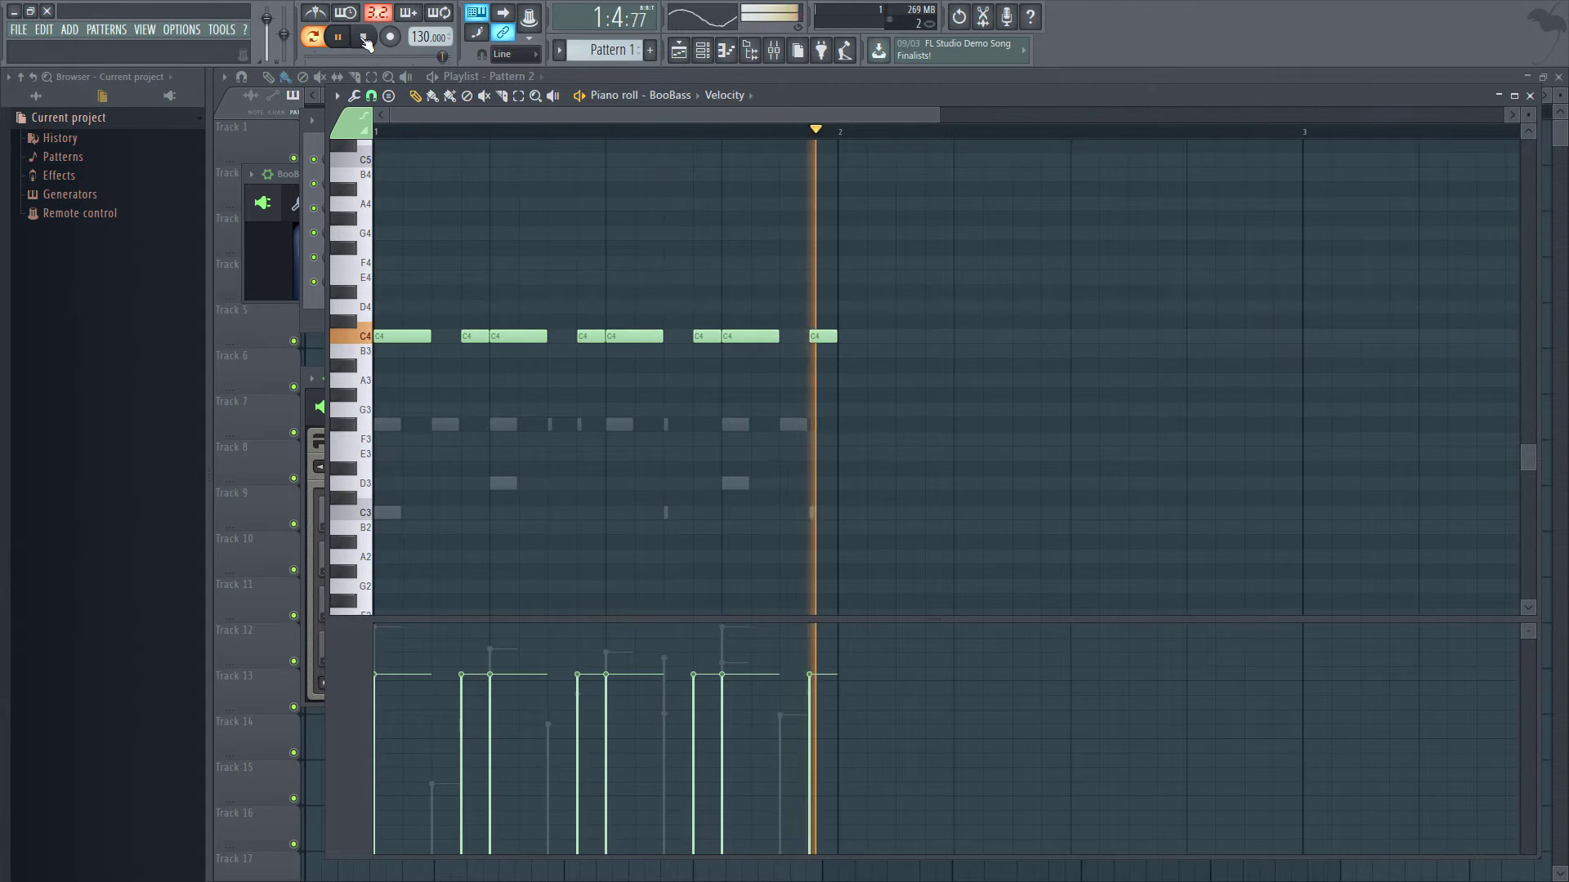
pyautogui.click(364, 38)
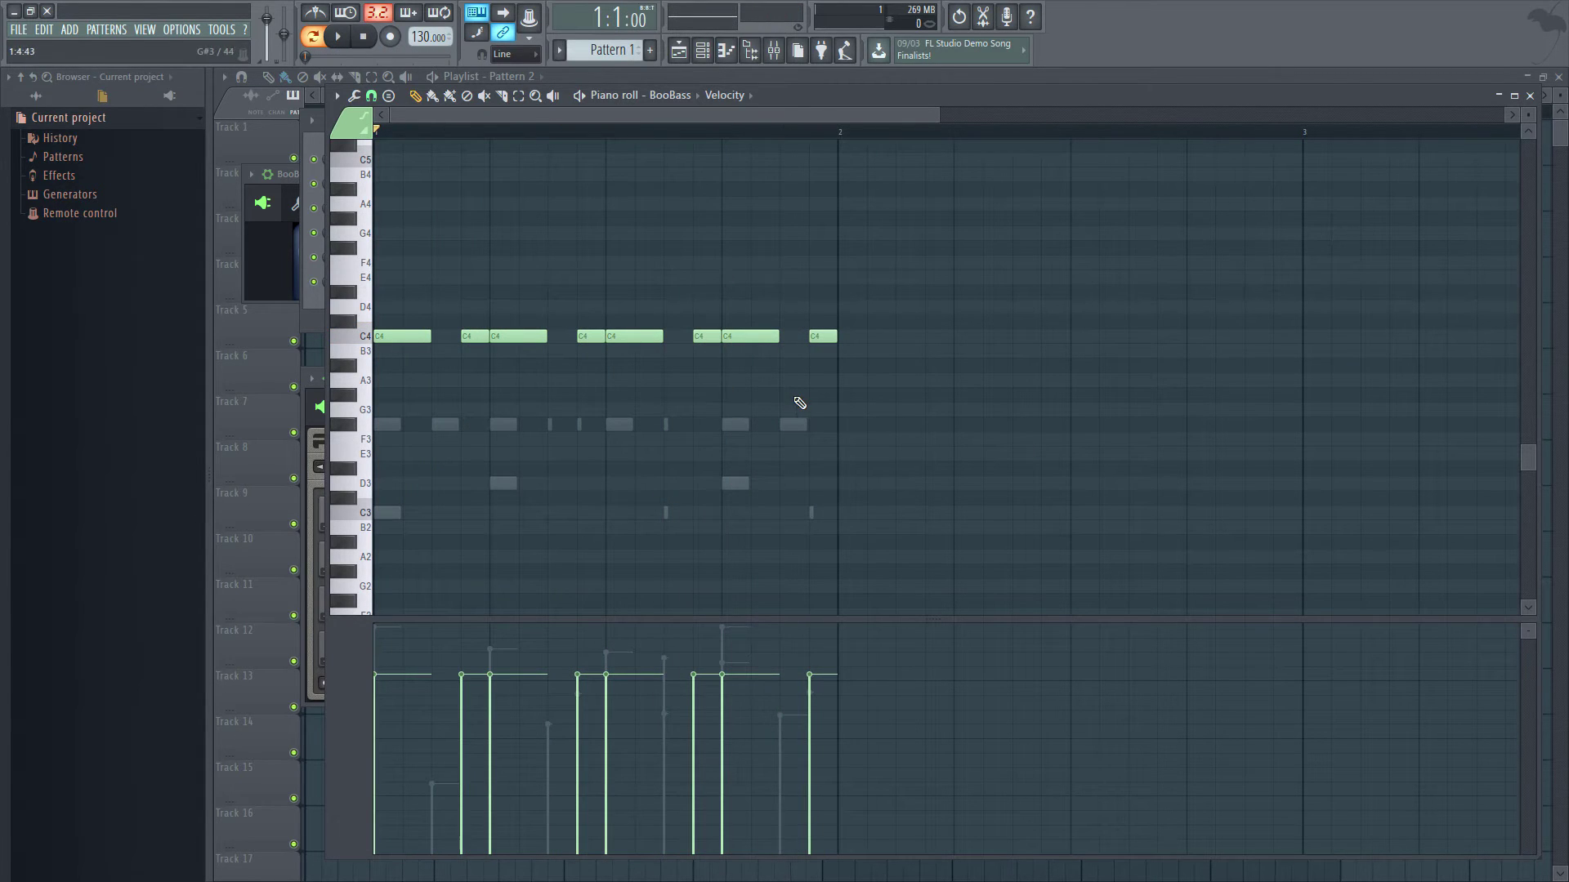
# Select bar 1's eight C4 notes and copy them rightward to fill bars 2–4
pyautogui.scroll(1, 768, 384)
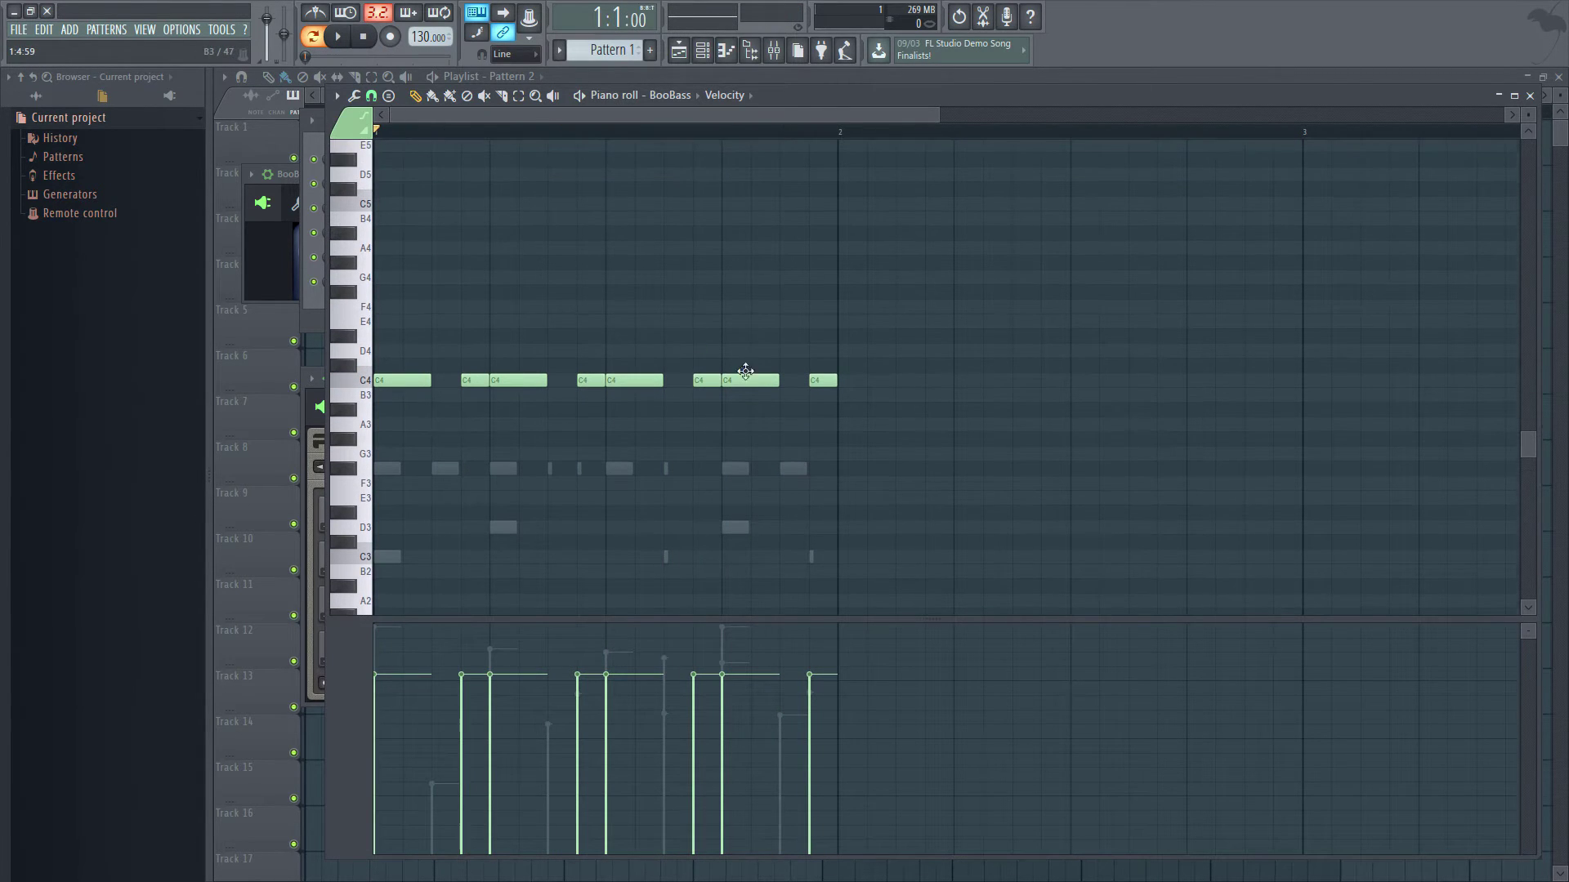
pyautogui.click(518, 96)
pyautogui.moveTo(381, 343); pyautogui.dragTo(817, 415)
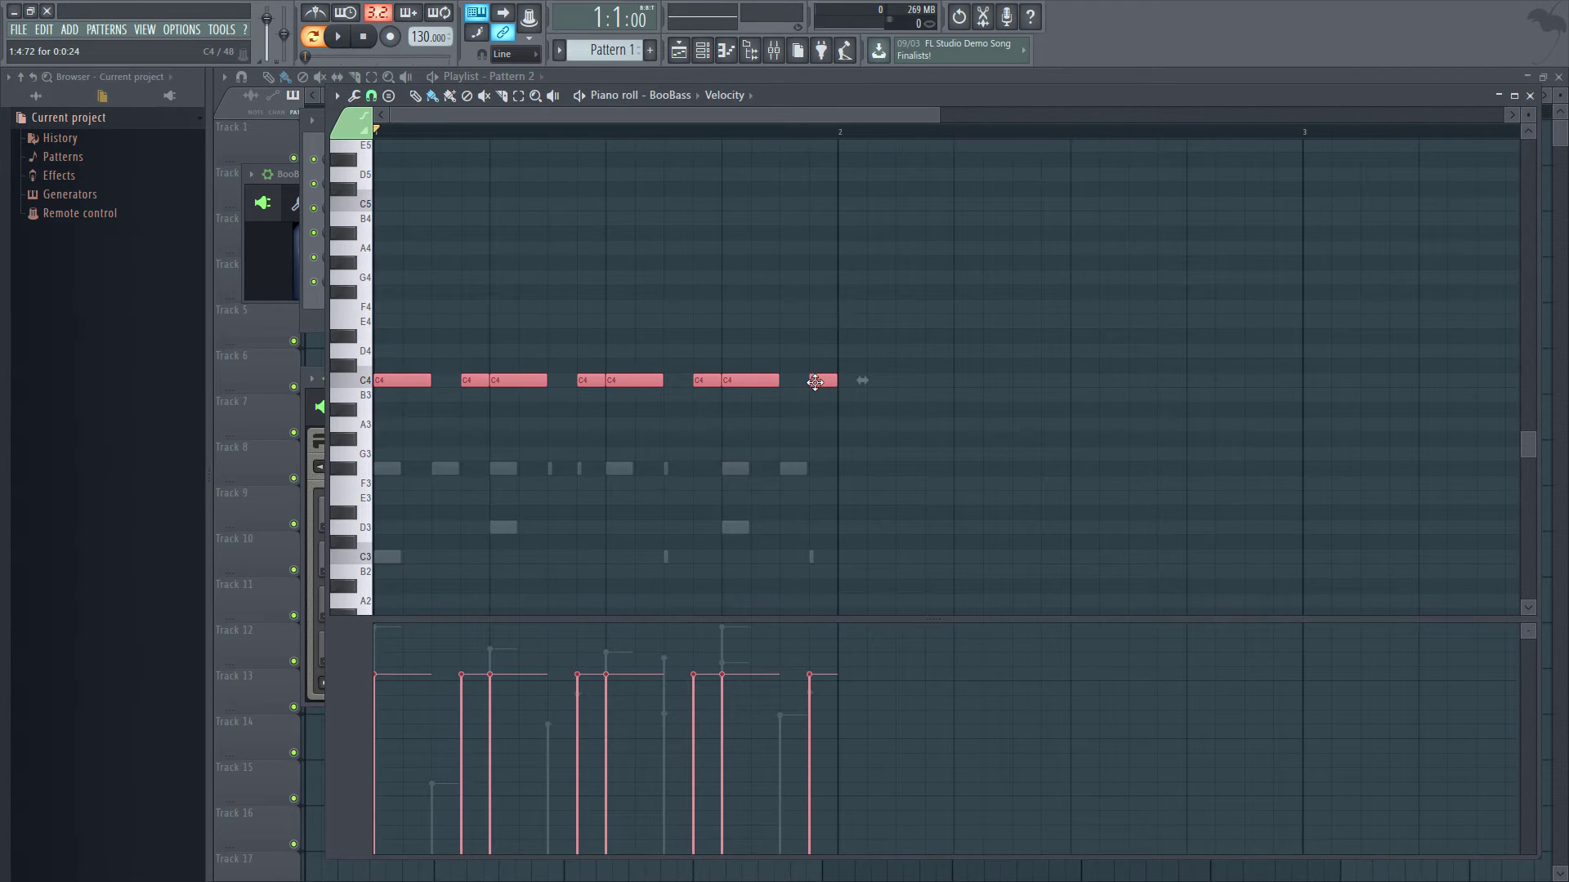
pyautogui.moveTo(818, 380); pyautogui.dragTo(1272, 380)
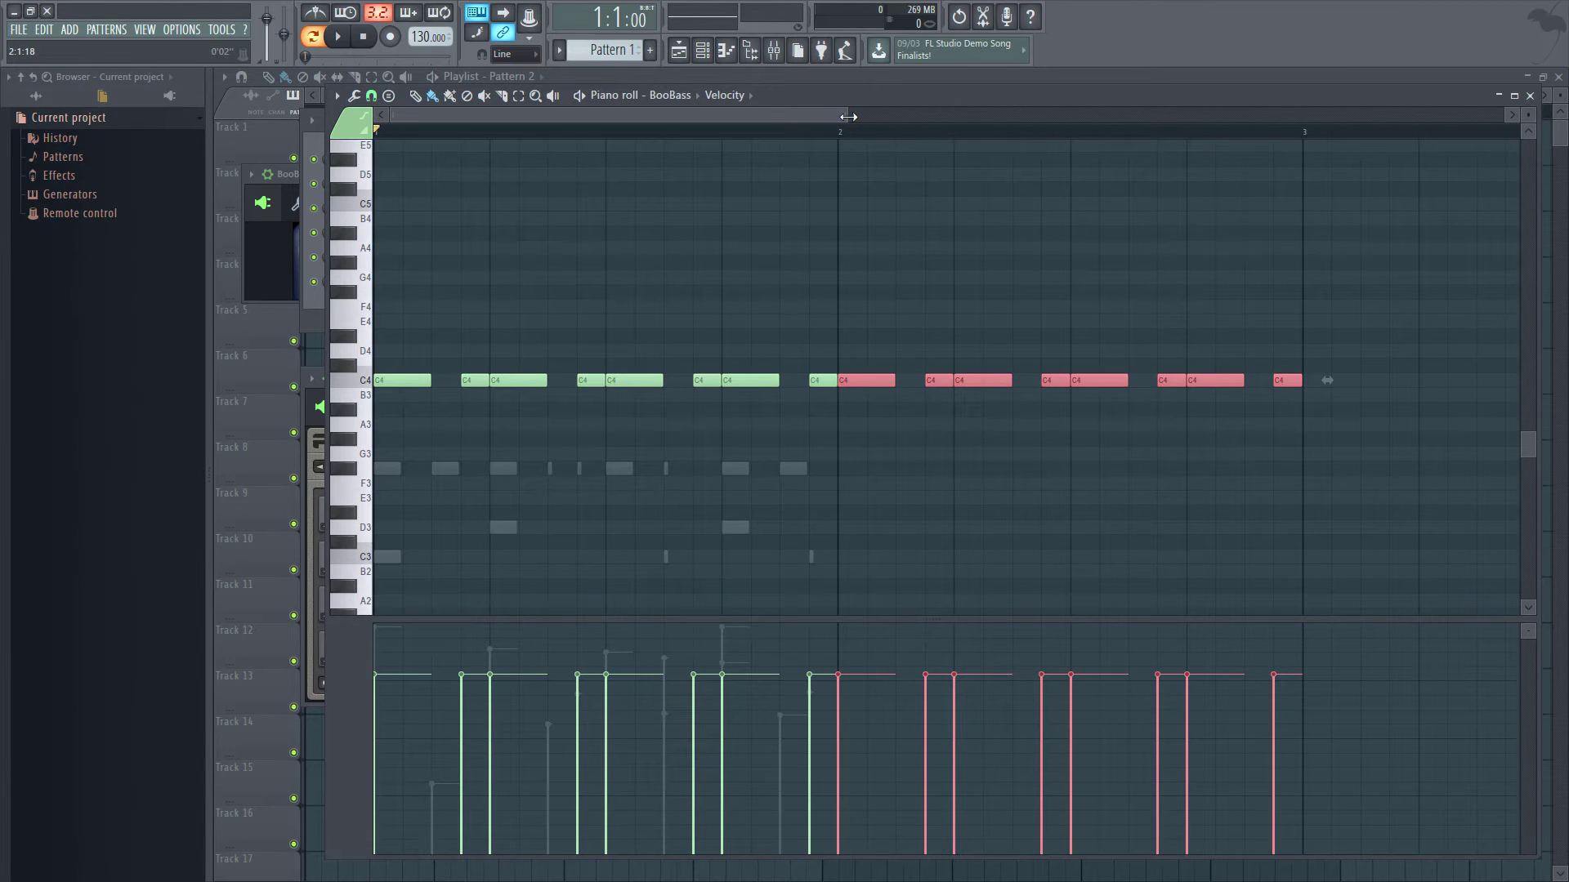
pyautogui.moveTo(847, 118); pyautogui.dragTo(1147, 101)
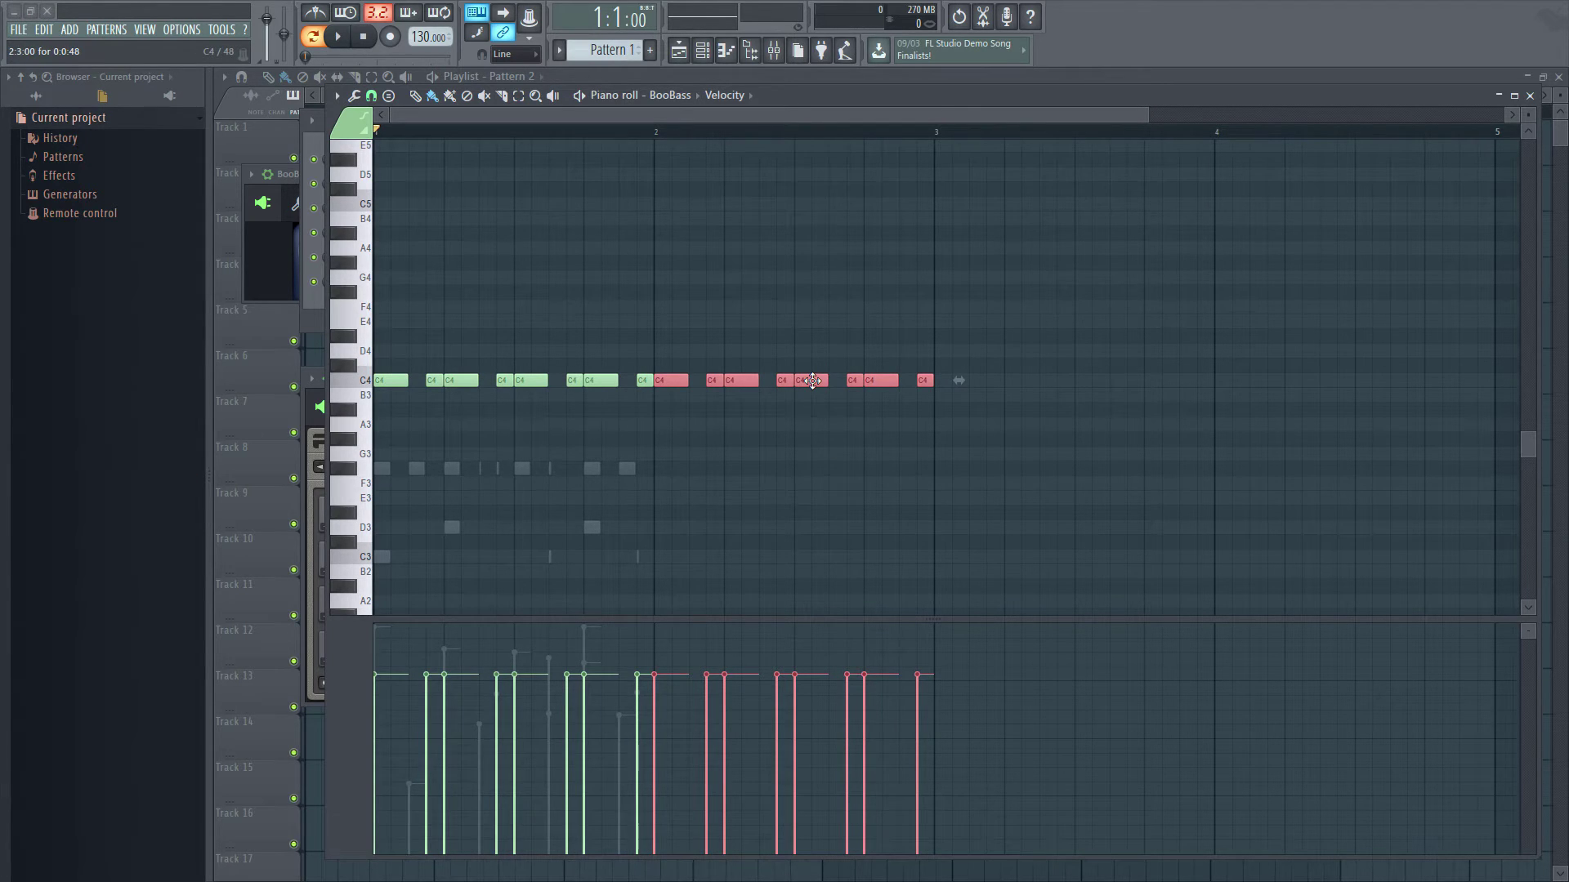
pyautogui.moveTo(812, 380); pyautogui.dragTo(1363, 380)
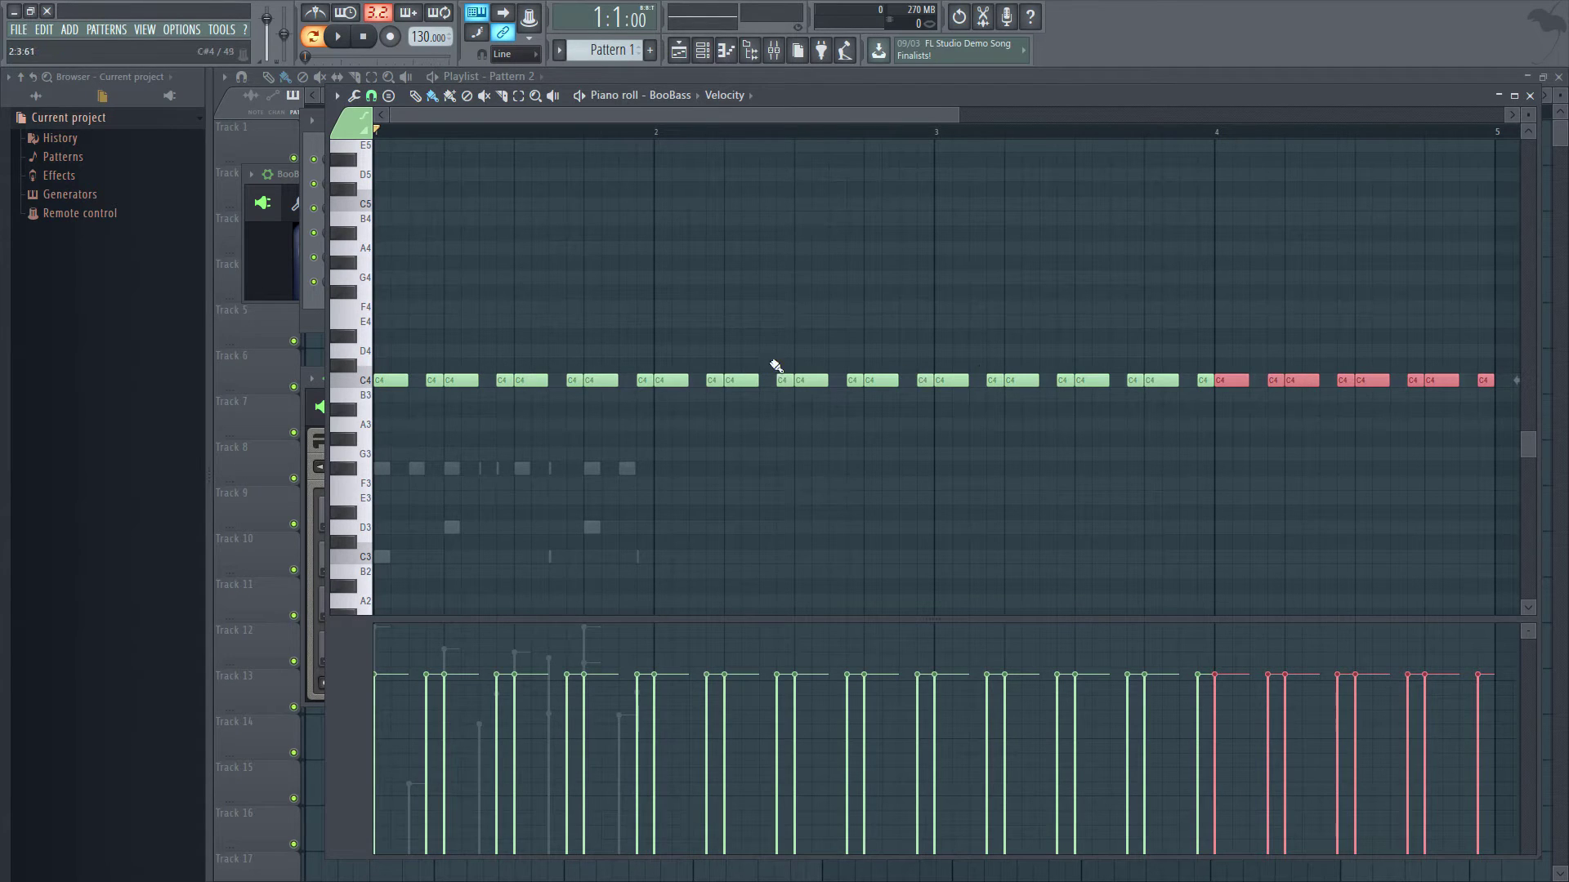
# Move bar 2's notes up to G4 and bar 3's notes to E4
pyautogui.click(518, 96)
pyautogui.moveTo(662, 346); pyautogui.dragTo(931, 424)
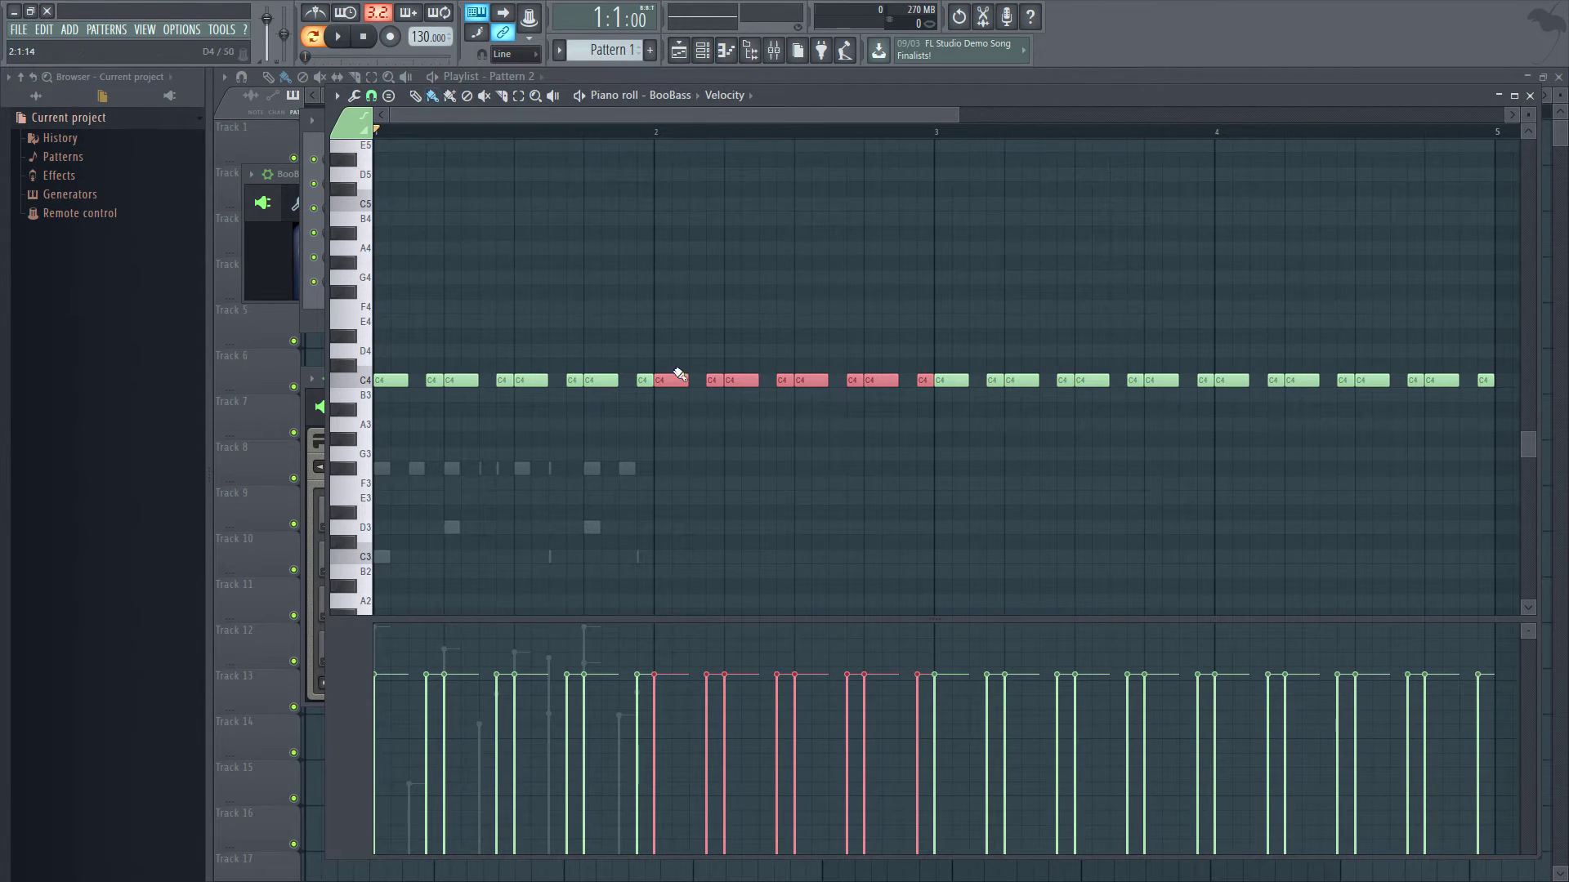
pyautogui.moveTo(723, 381); pyautogui.dragTo(723, 276)
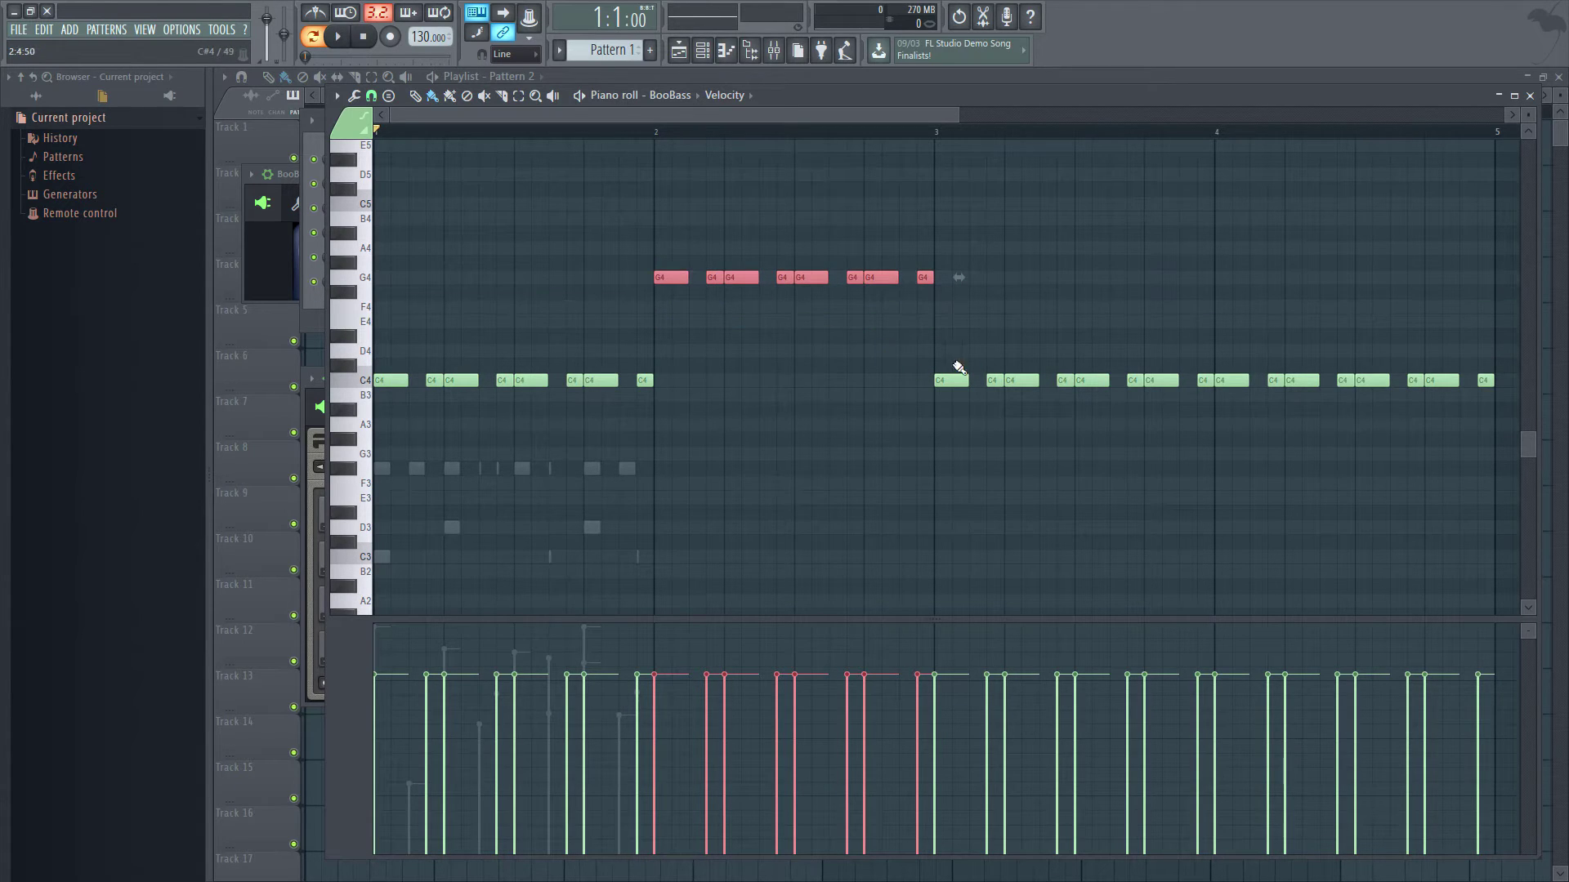
pyautogui.click(518, 96)
pyautogui.moveTo(940, 346); pyautogui.dragTo(1208, 420)
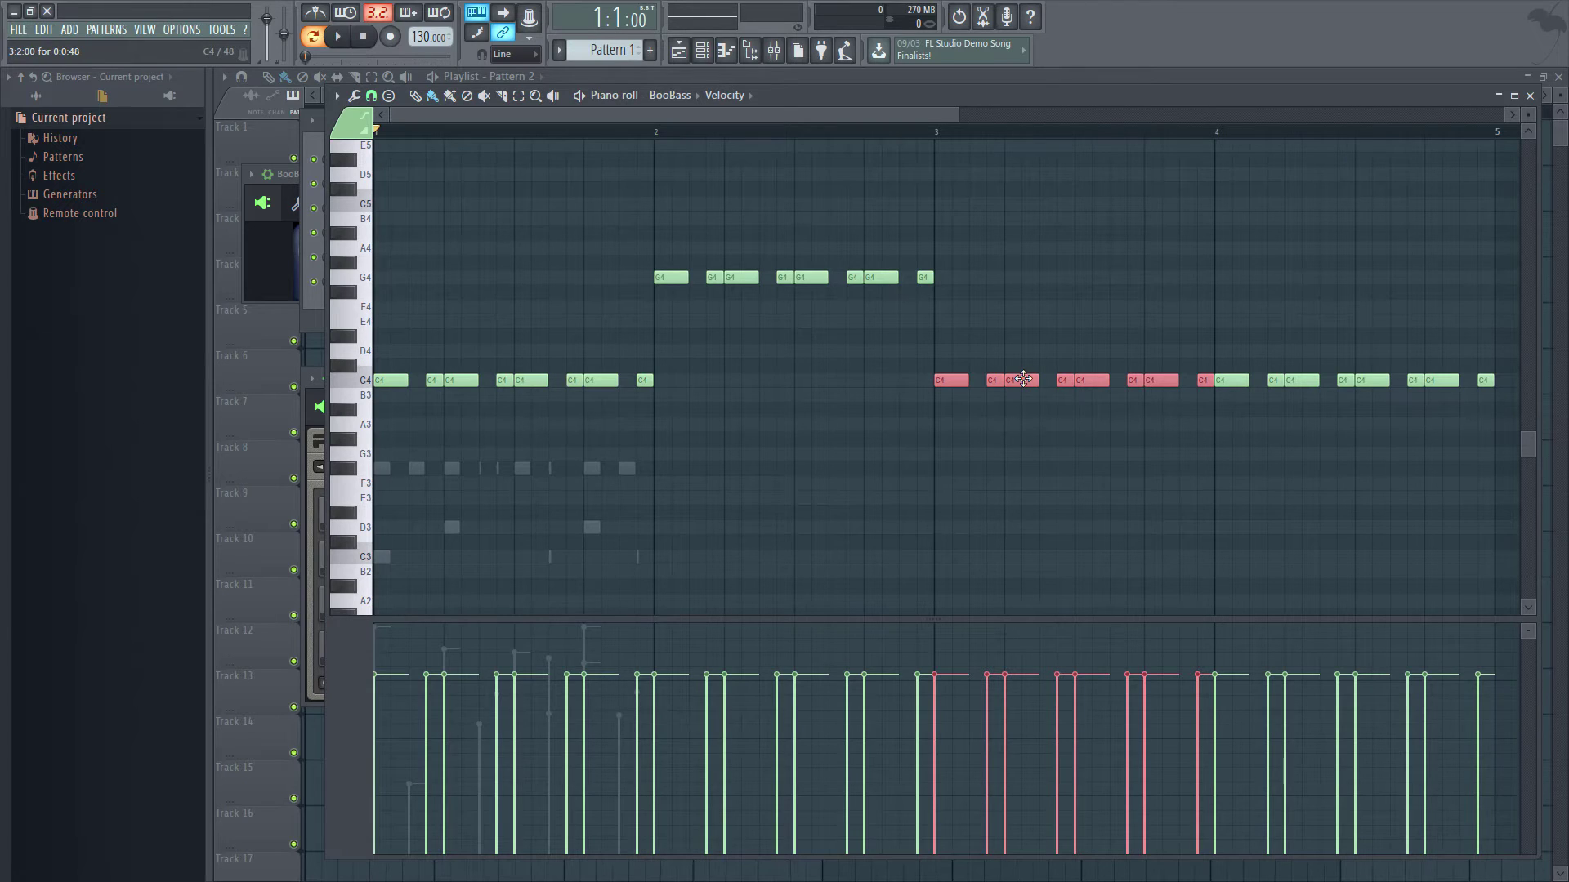
pyautogui.moveTo(1023, 379); pyautogui.dragTo(1024, 232)
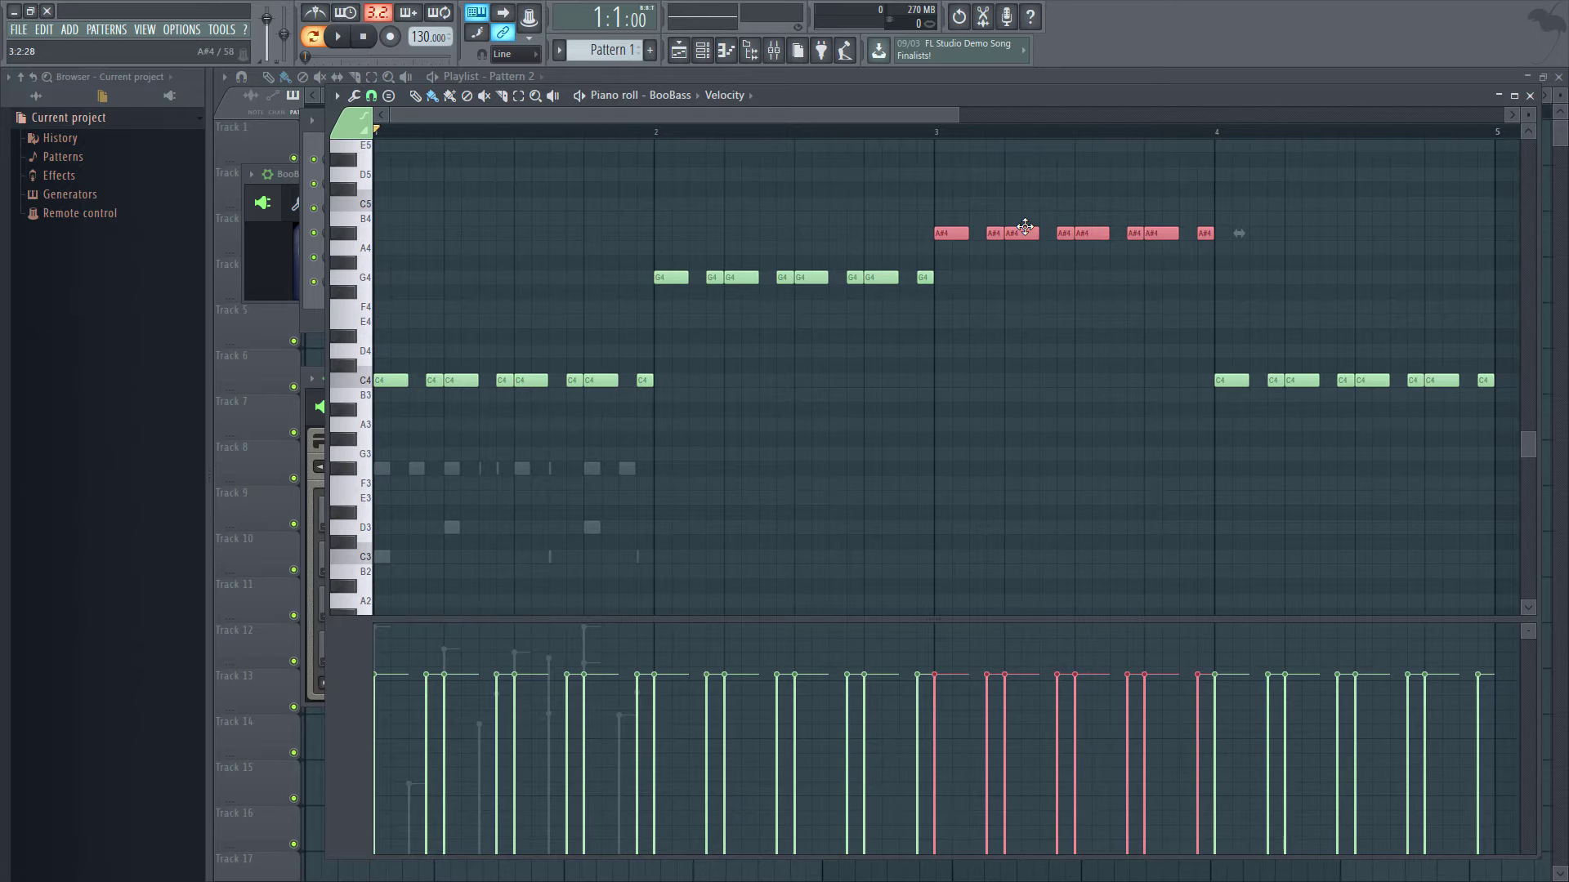
pyautogui.moveTo(1023, 233); pyautogui.dragTo(1015, 325)
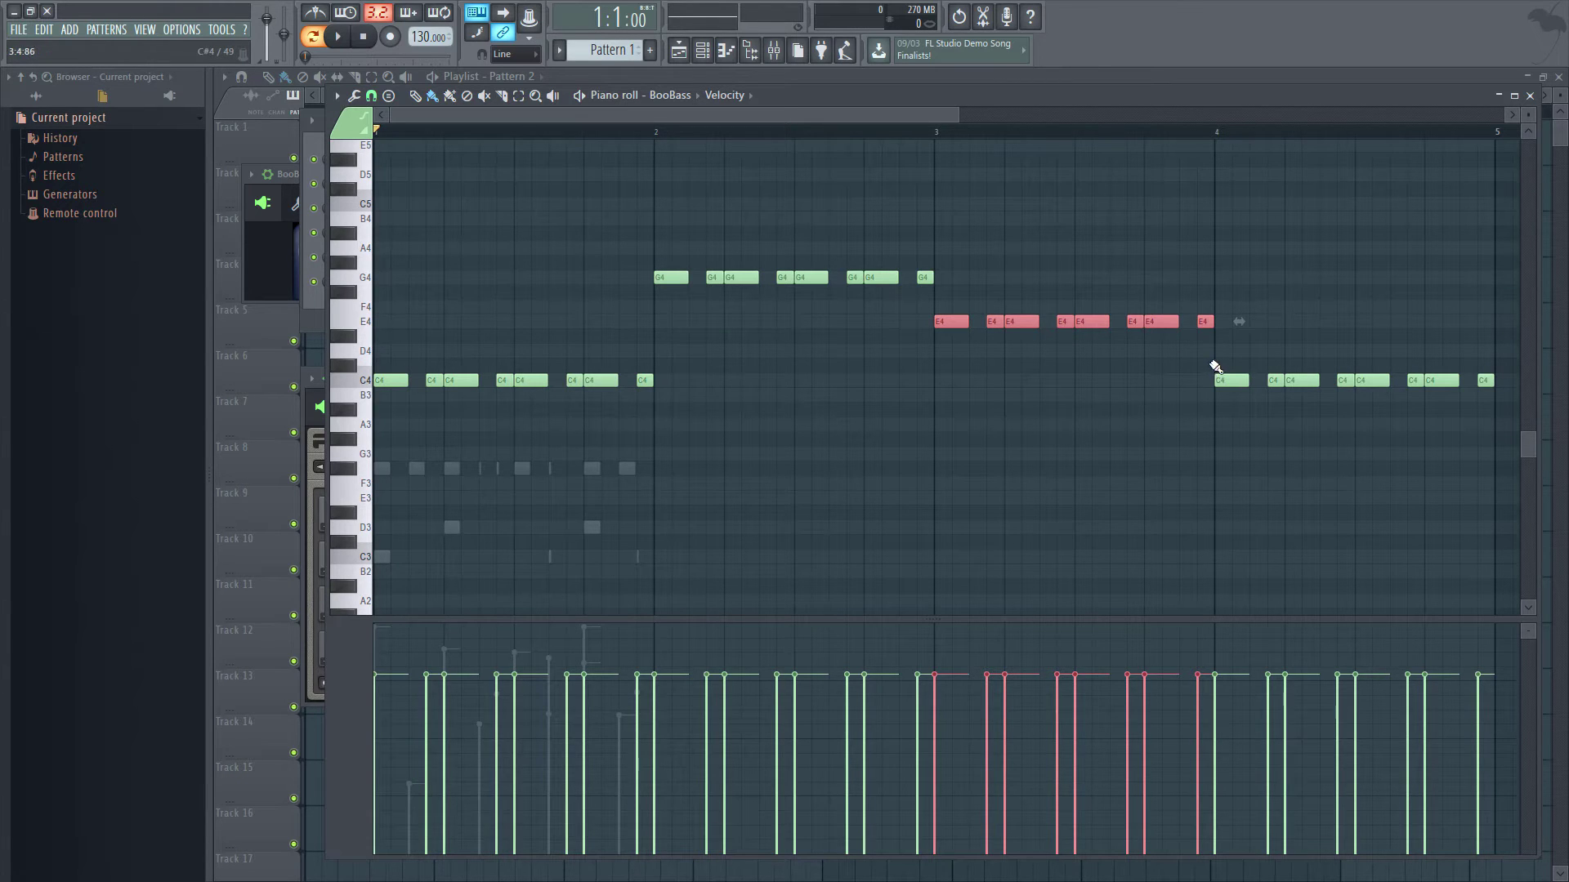
# Move bar 4's notes to F4 and play the bass line back
pyautogui.click(523, 100)
pyautogui.moveTo(1217, 353); pyautogui.dragTo(1218, 429)
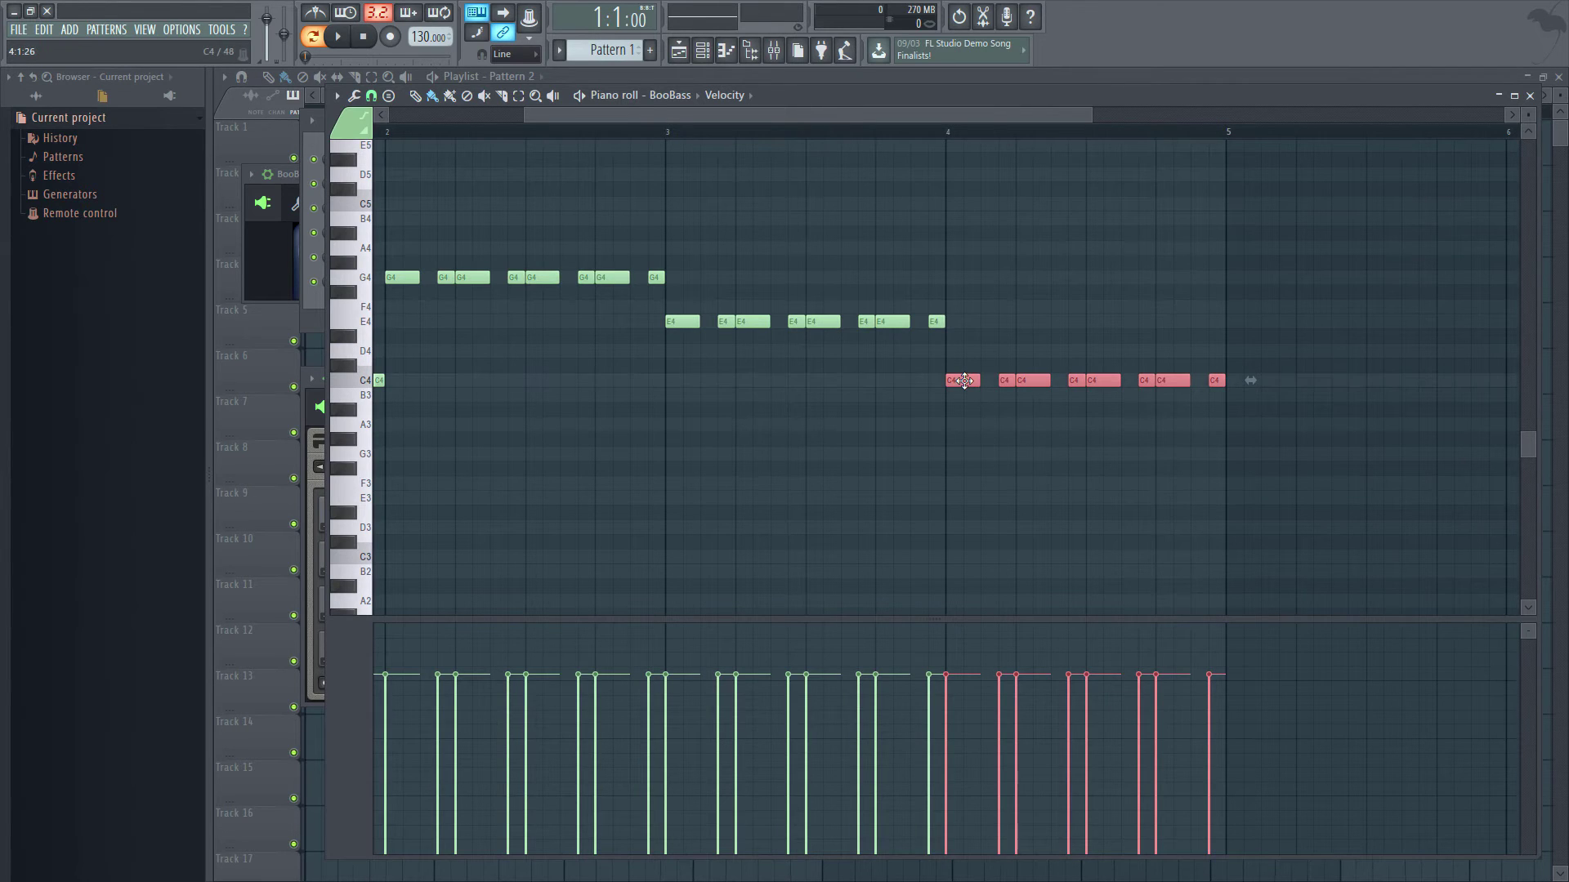
pyautogui.moveTo(964, 381); pyautogui.dragTo(961, 299)
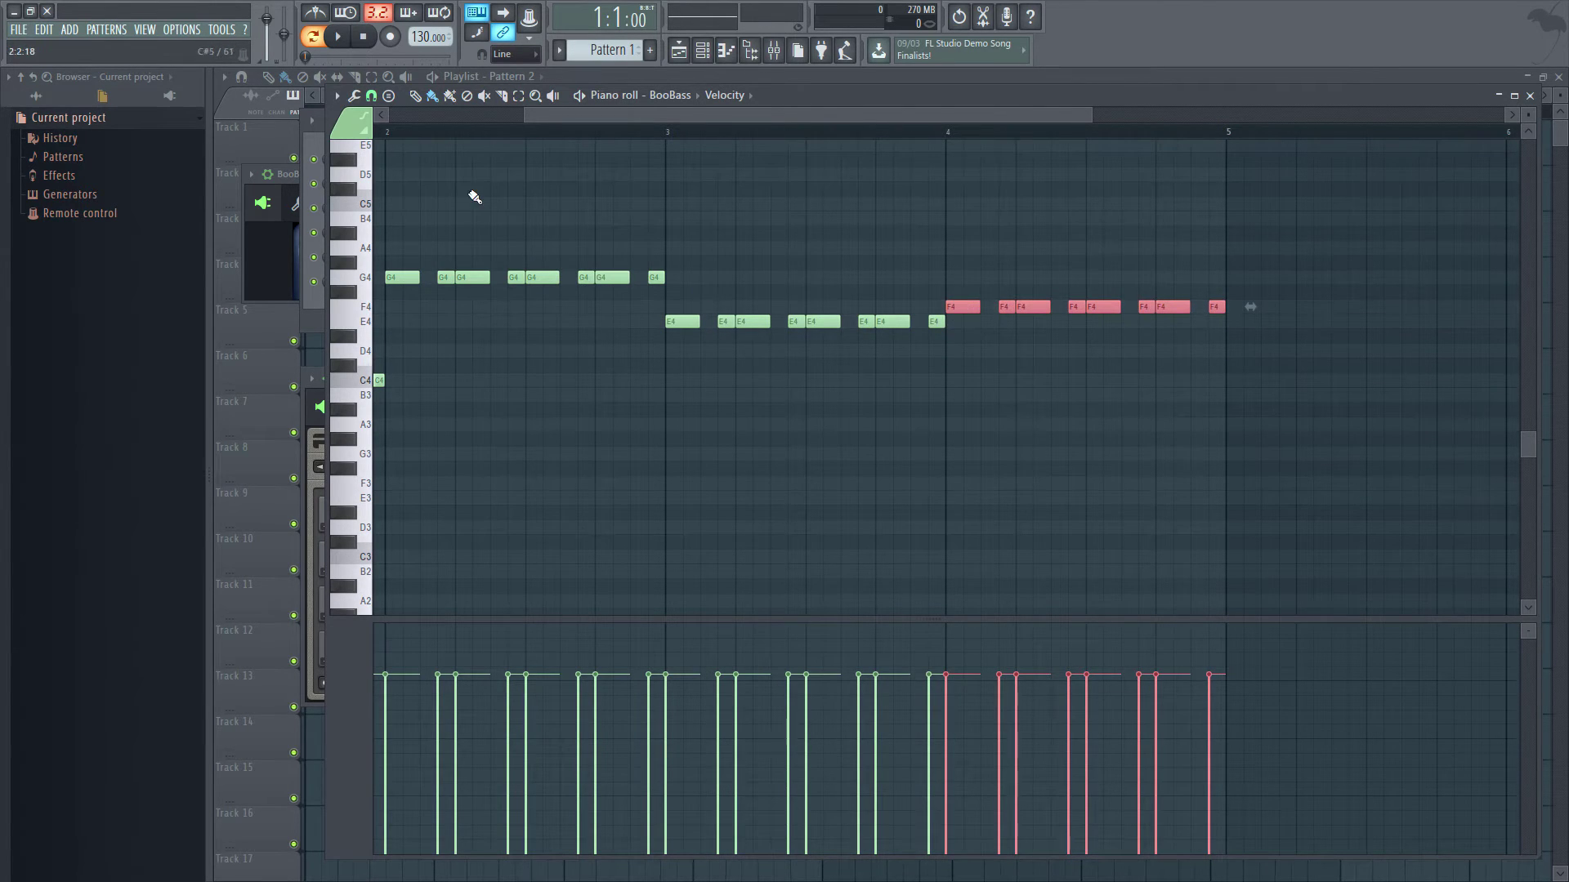
pyautogui.click(339, 38)
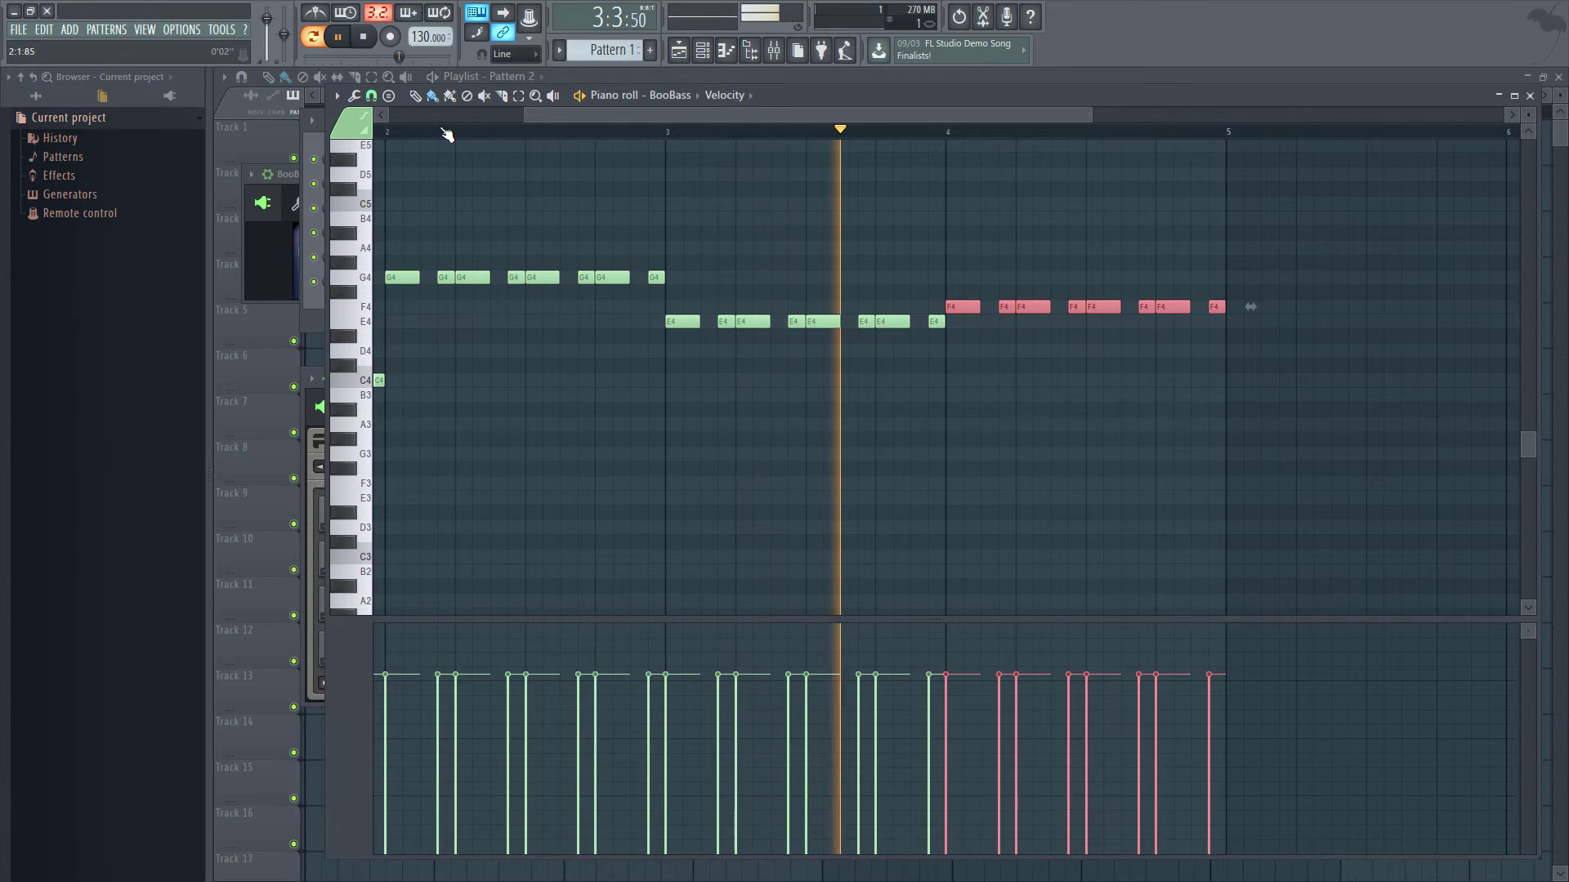
pyautogui.press('space')
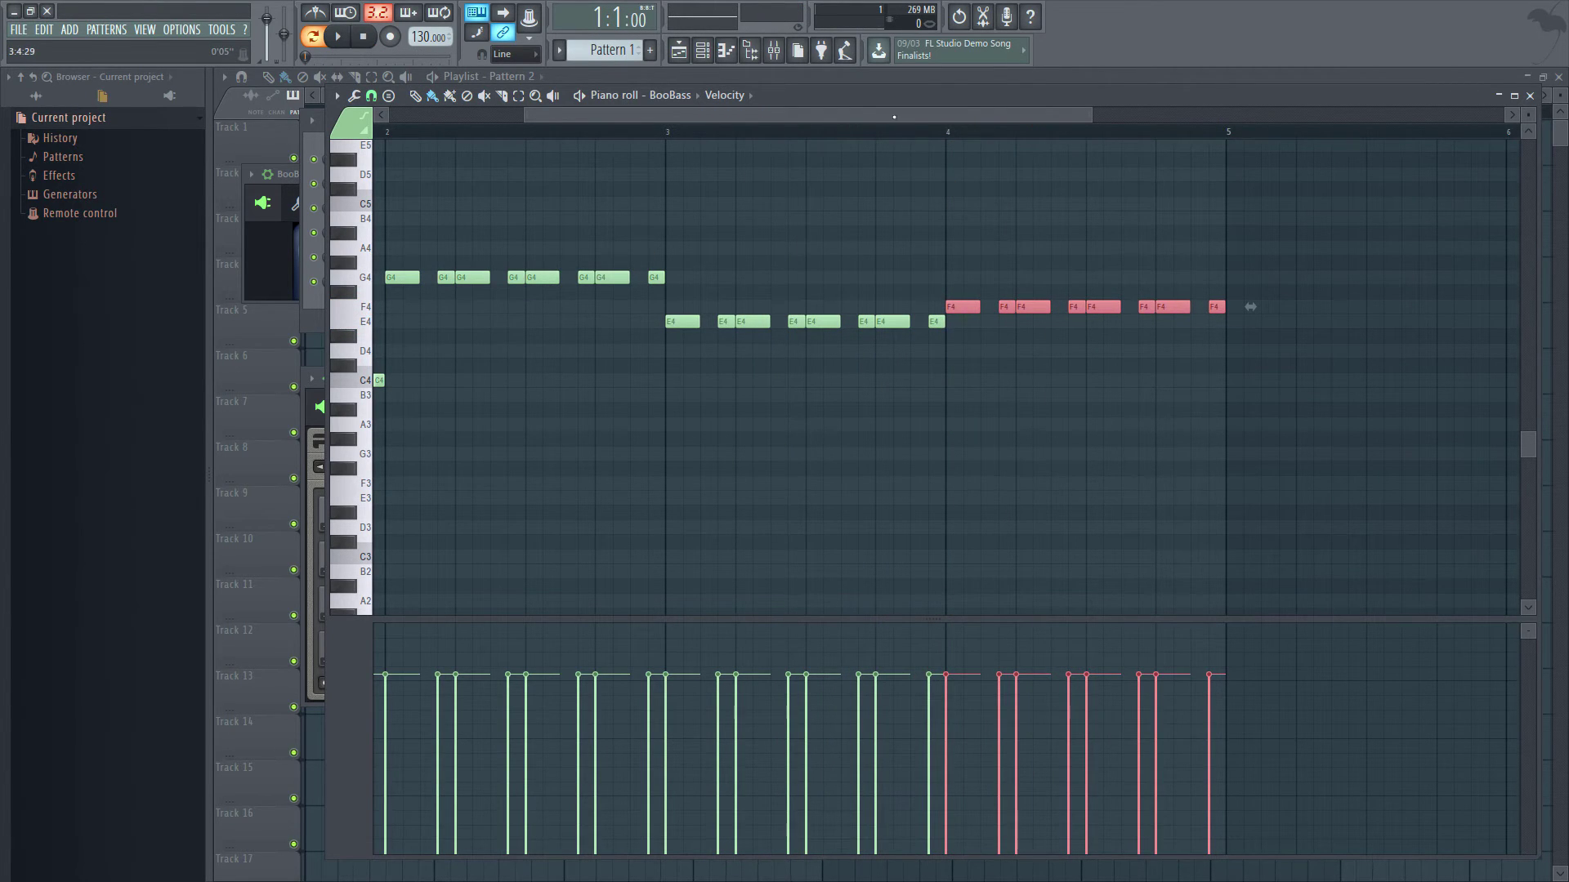
# Lower bar 2's G4 notes to E4, raise bar 3's E4 notes to G4, and play it back
pyautogui.hscroll(-3, 894, 116)
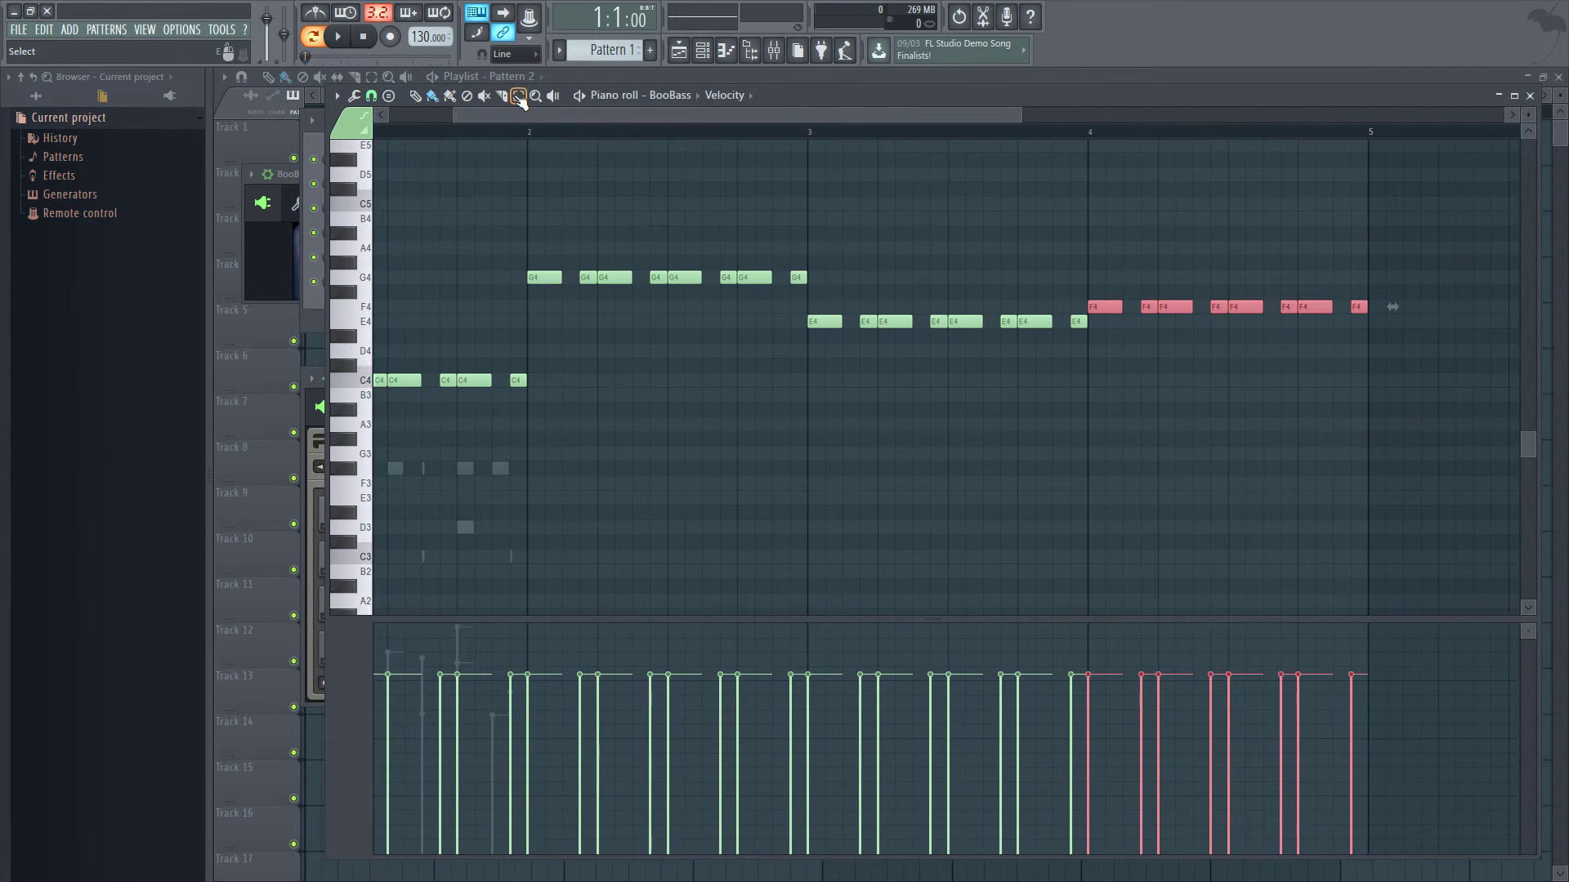
pyautogui.moveTo(531, 259); pyautogui.dragTo(806, 313)
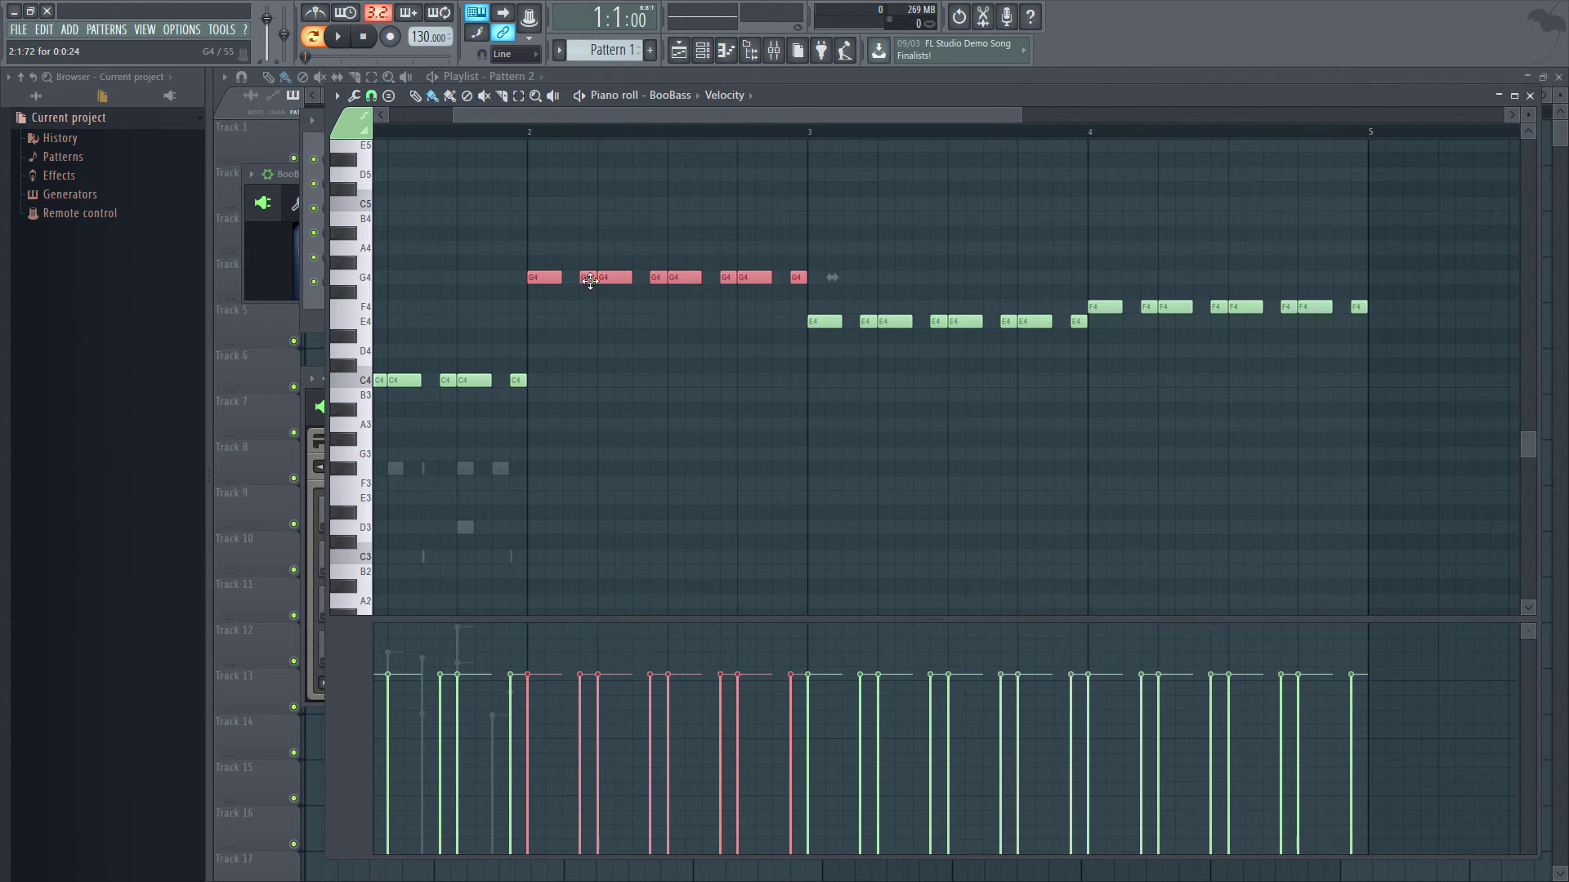
pyautogui.moveTo(589, 278); pyautogui.dragTo(587, 322)
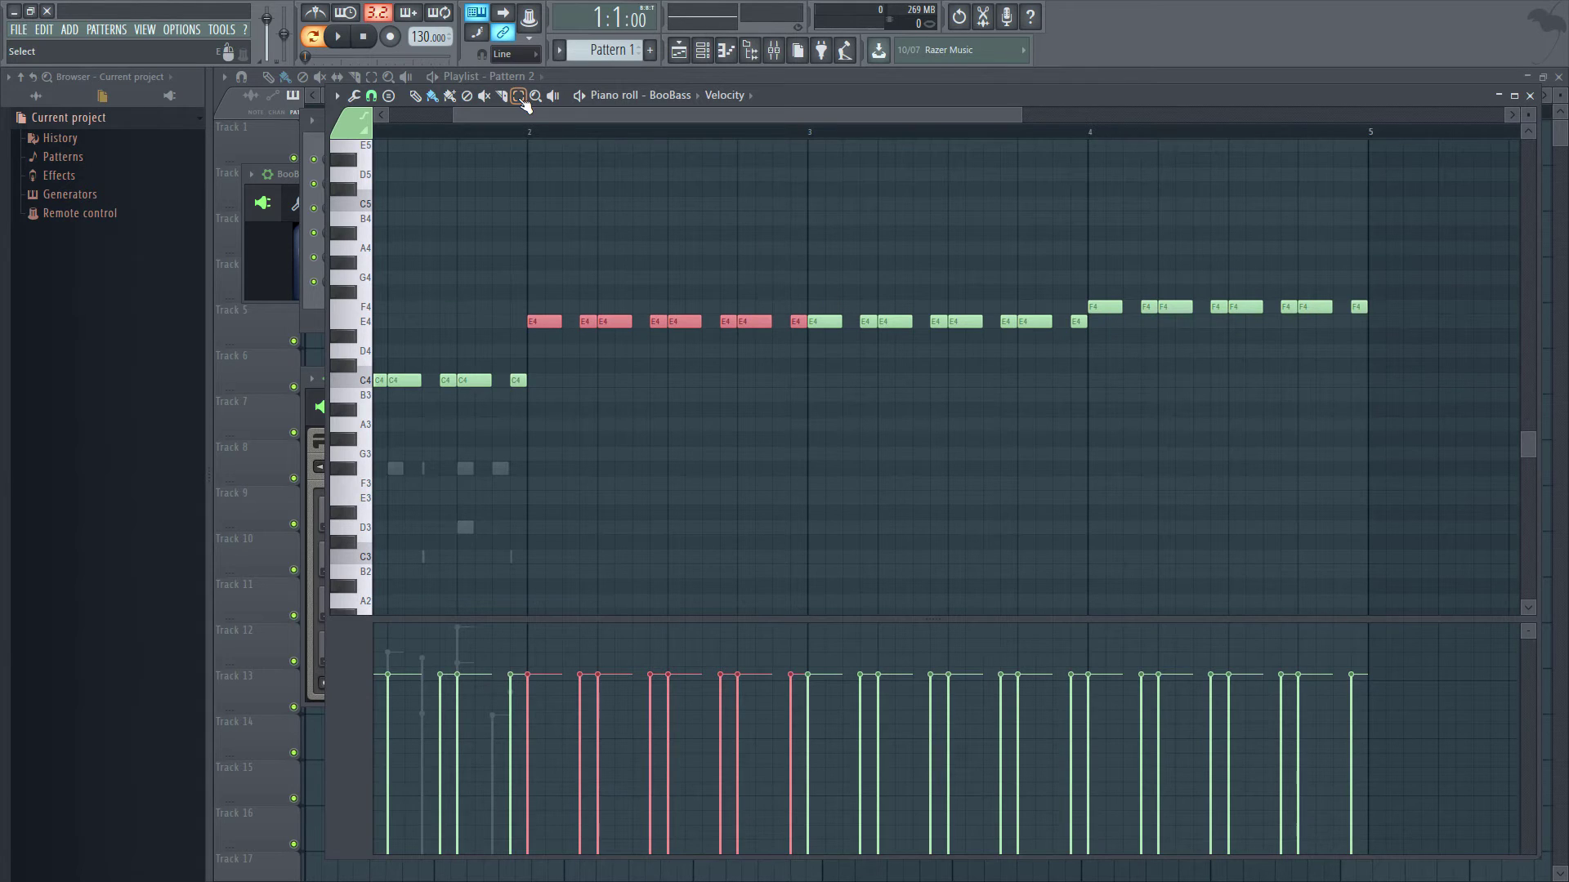
pyautogui.moveTo(818, 286)
pyautogui.mouseDown()
pyautogui.moveTo(823, 301)
pyautogui.moveTo(1075, 363)
pyautogui.mouseUp()
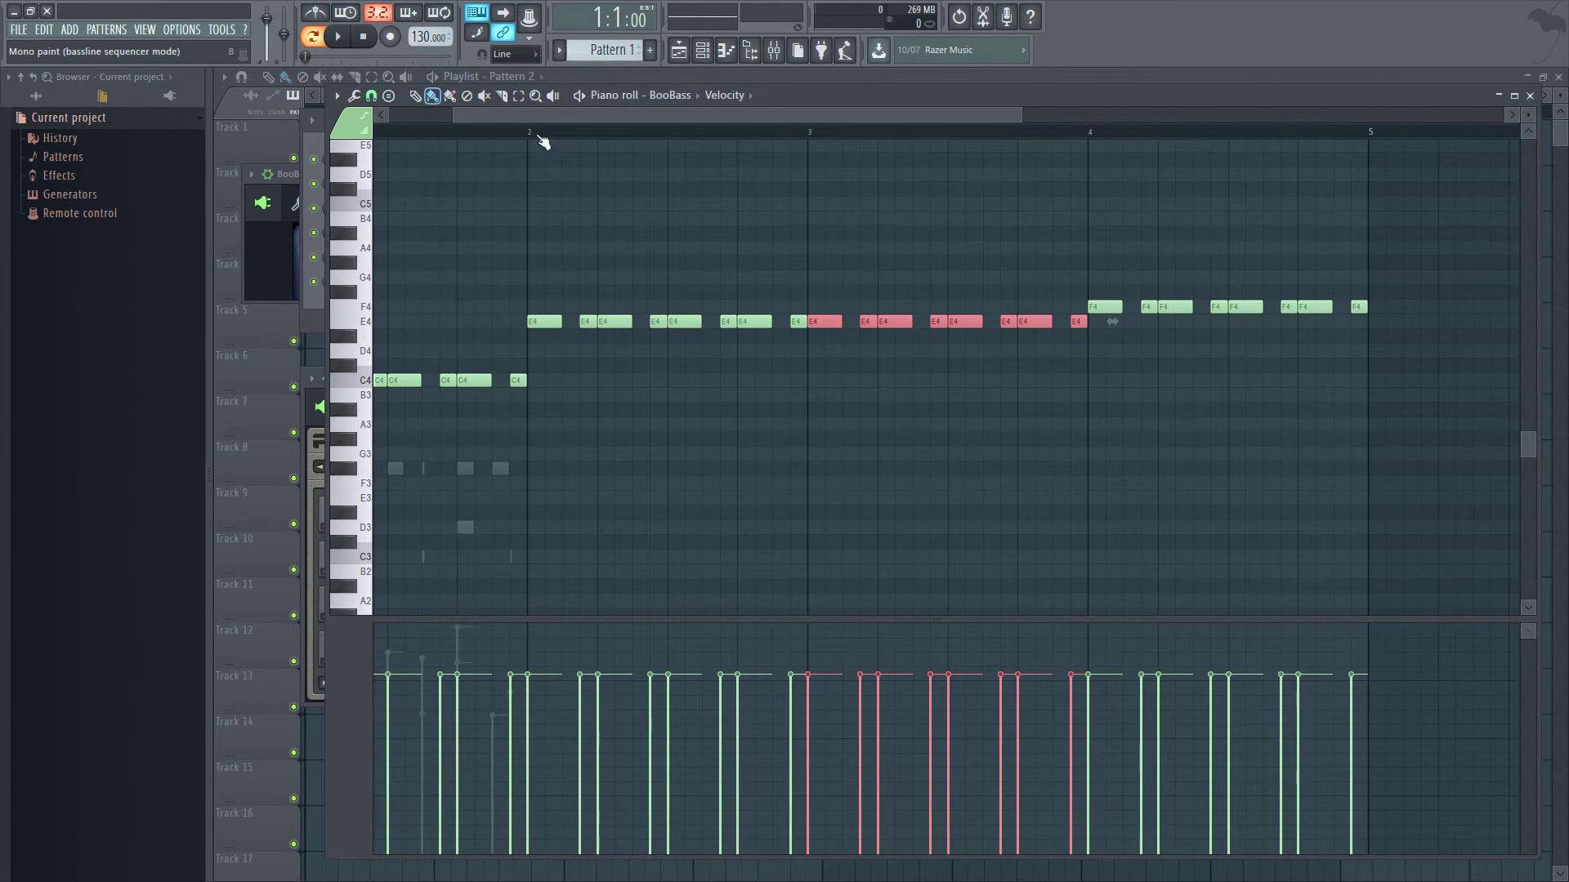
pyautogui.moveTo(825, 324); pyautogui.dragTo(830, 272)
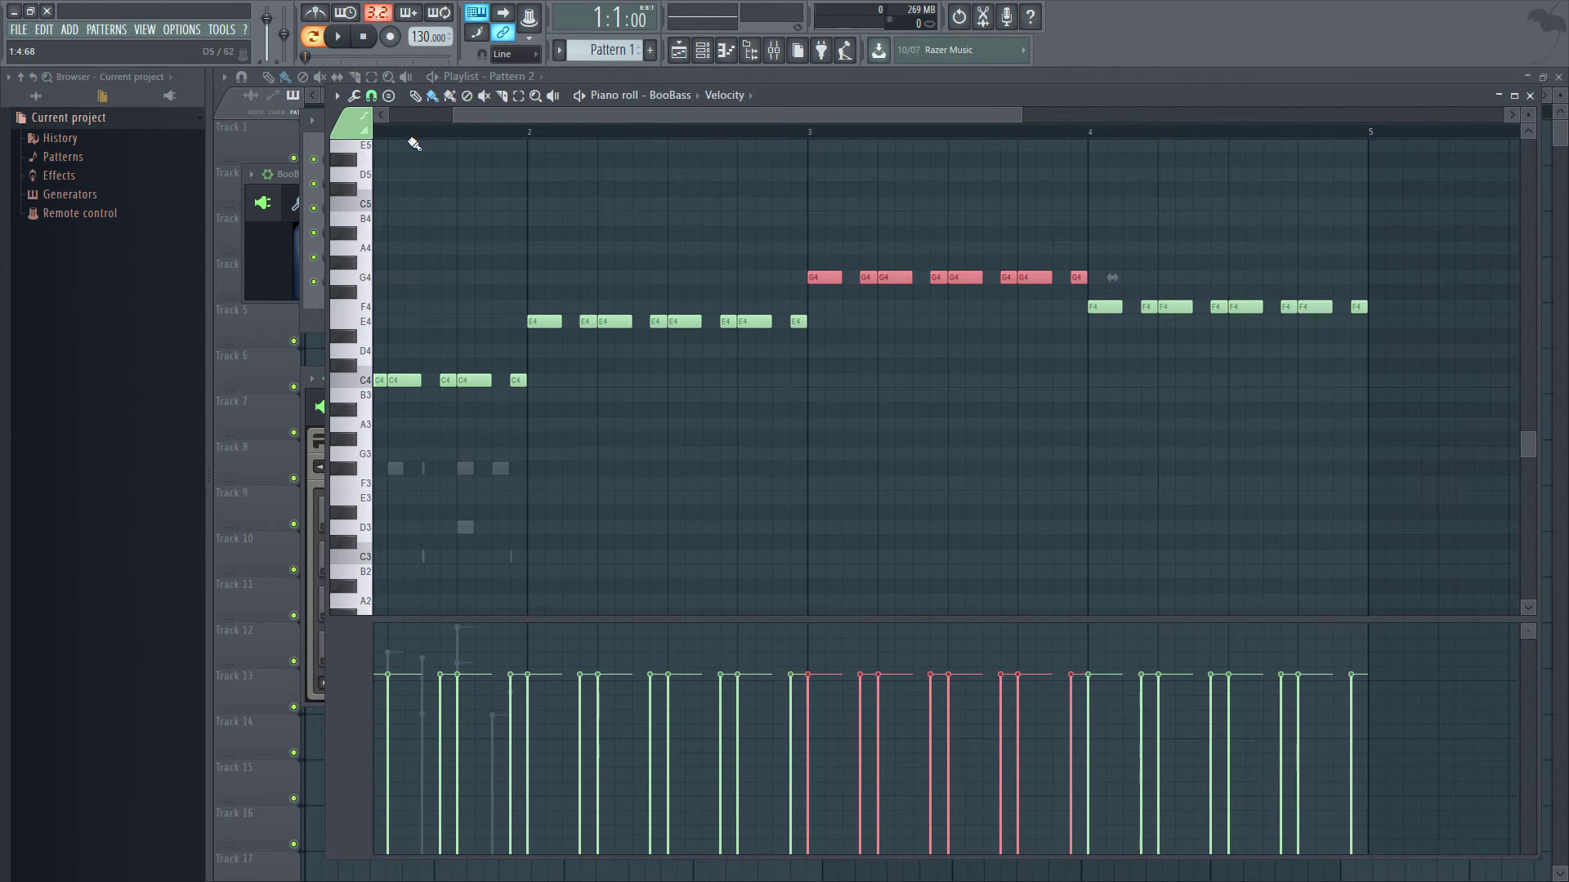
pyautogui.click(339, 38)
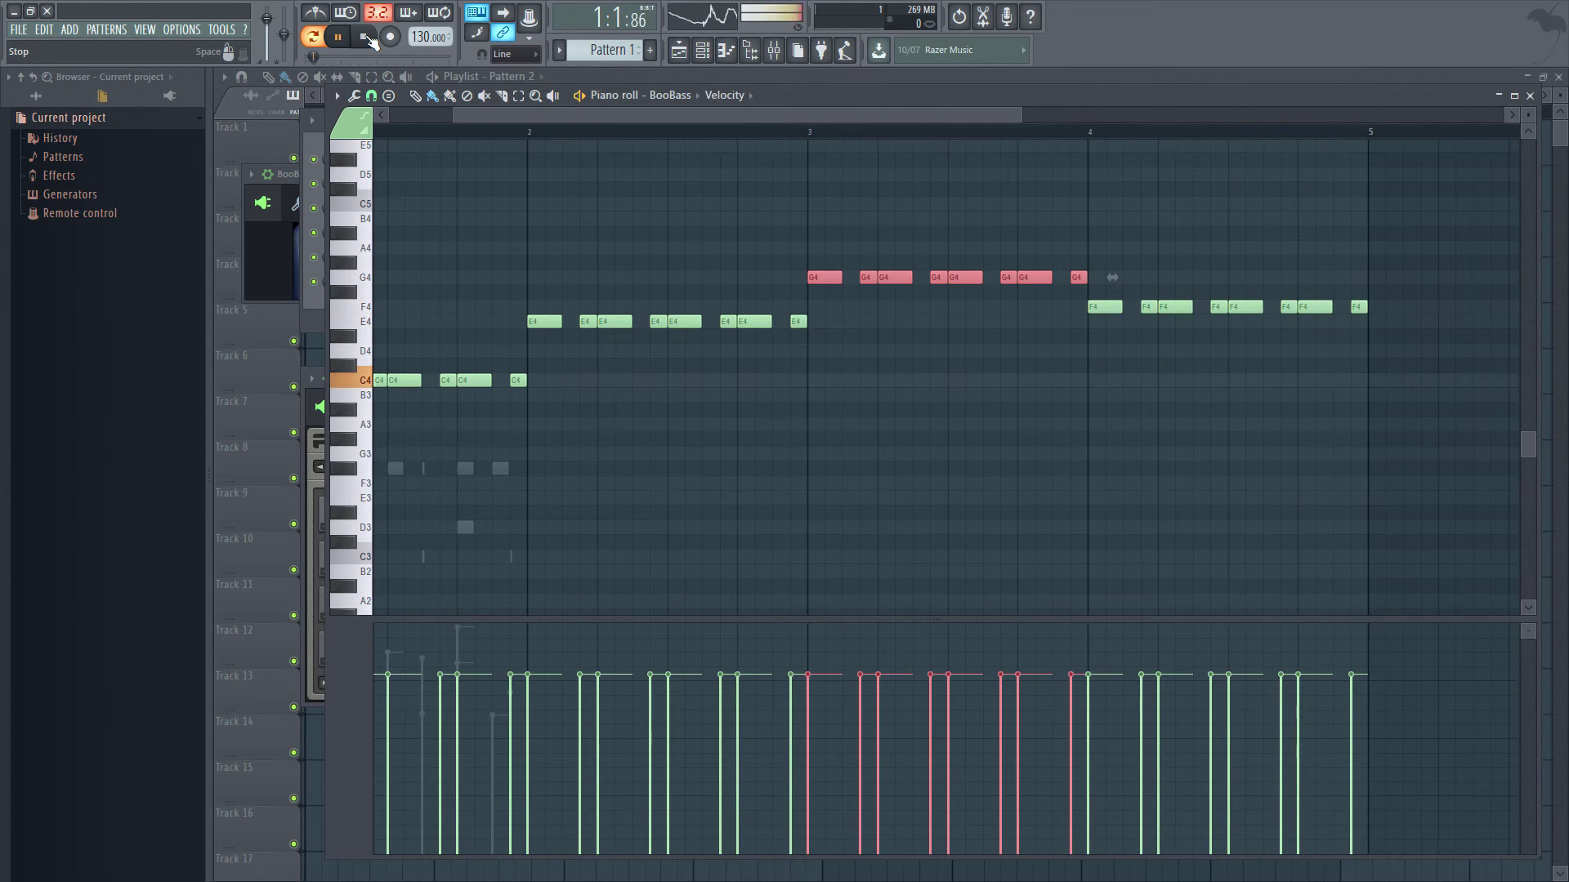
# Stop playback, collapse the piano roll and copy the BooBass notes
pyautogui.press('space')
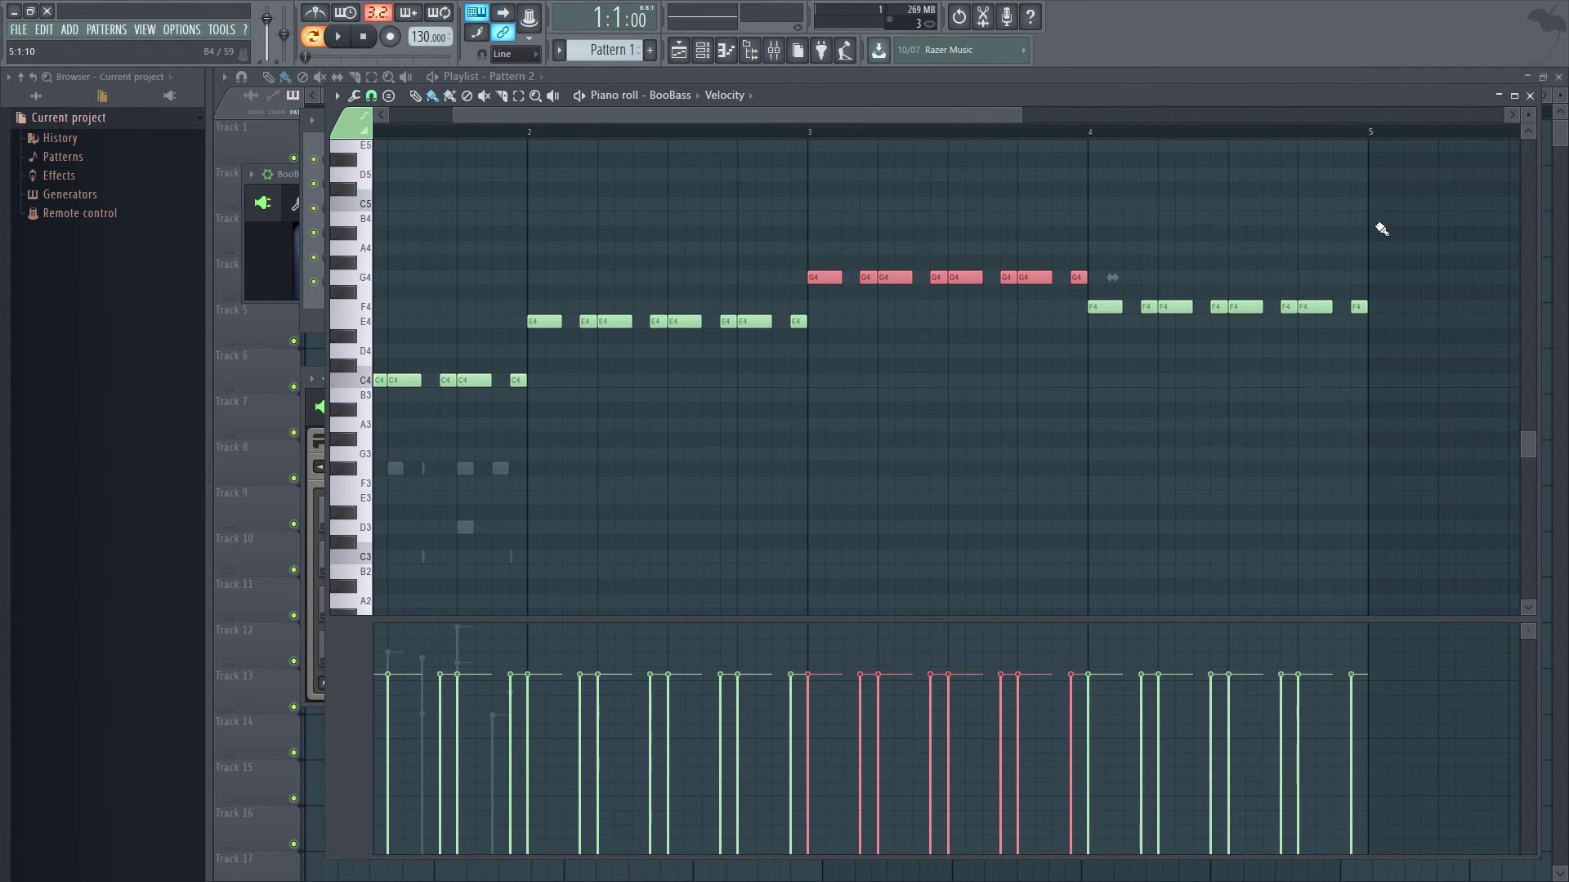
pyautogui.click(1498, 96)
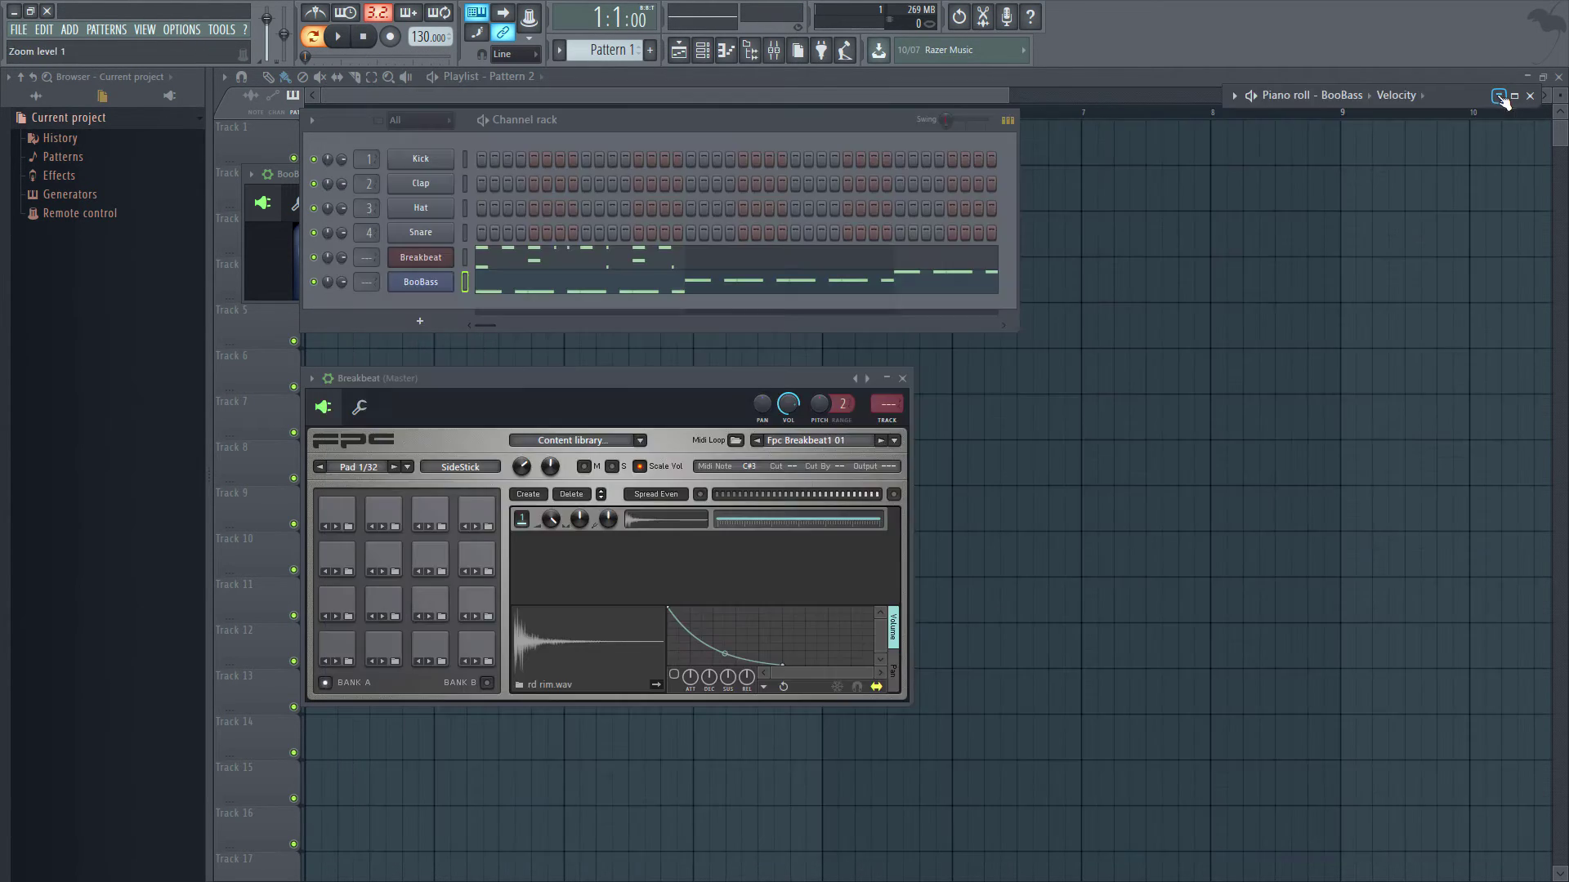
pyautogui.rightClick(431, 291)
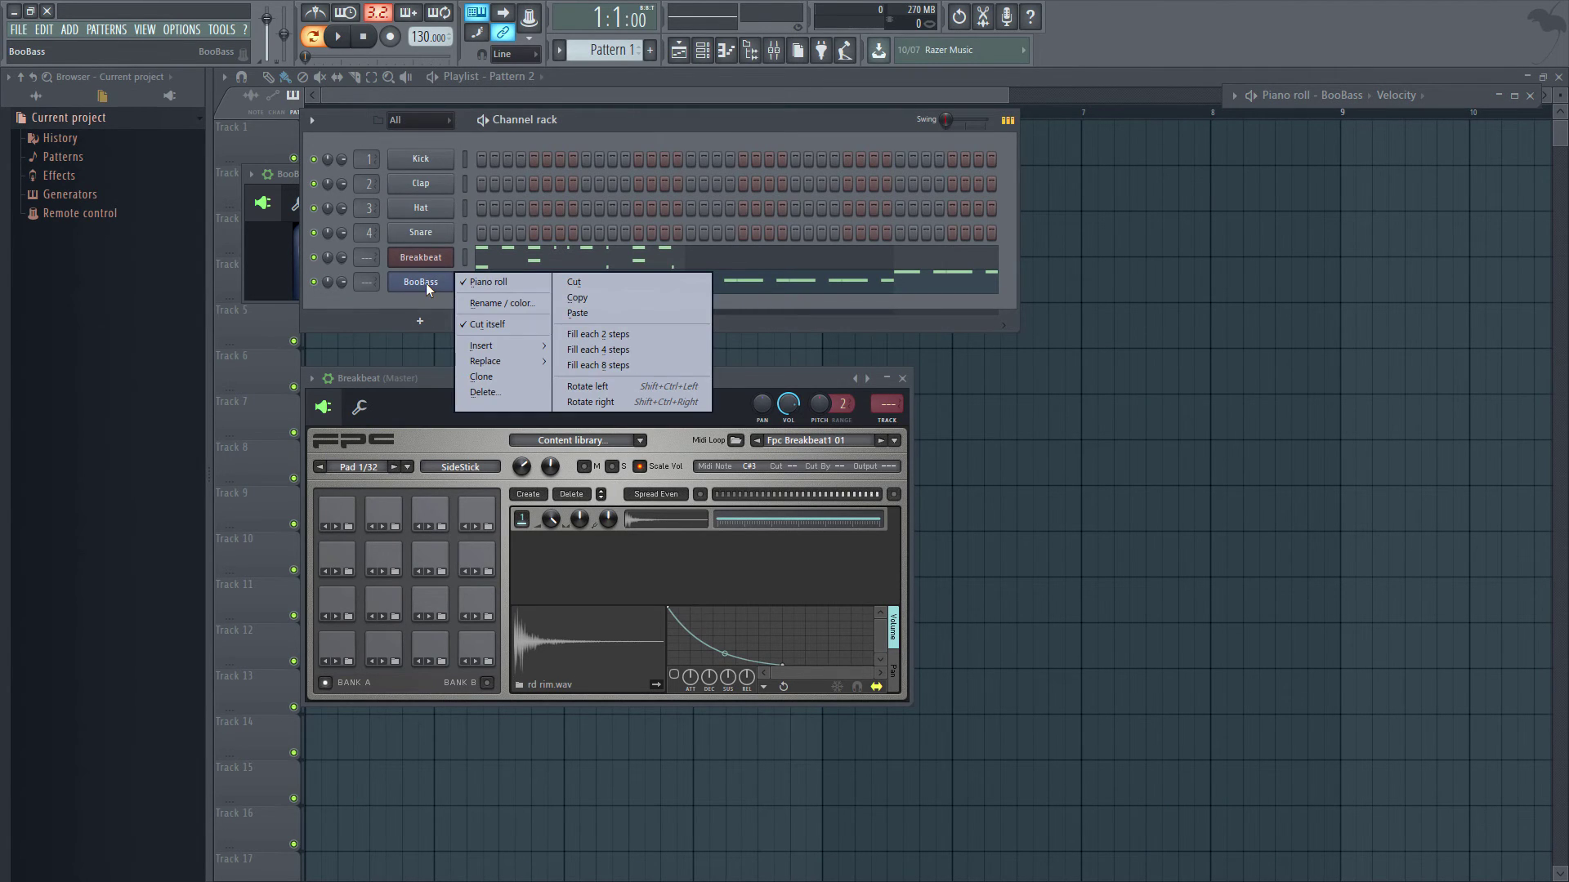
pyautogui.click(591, 297)
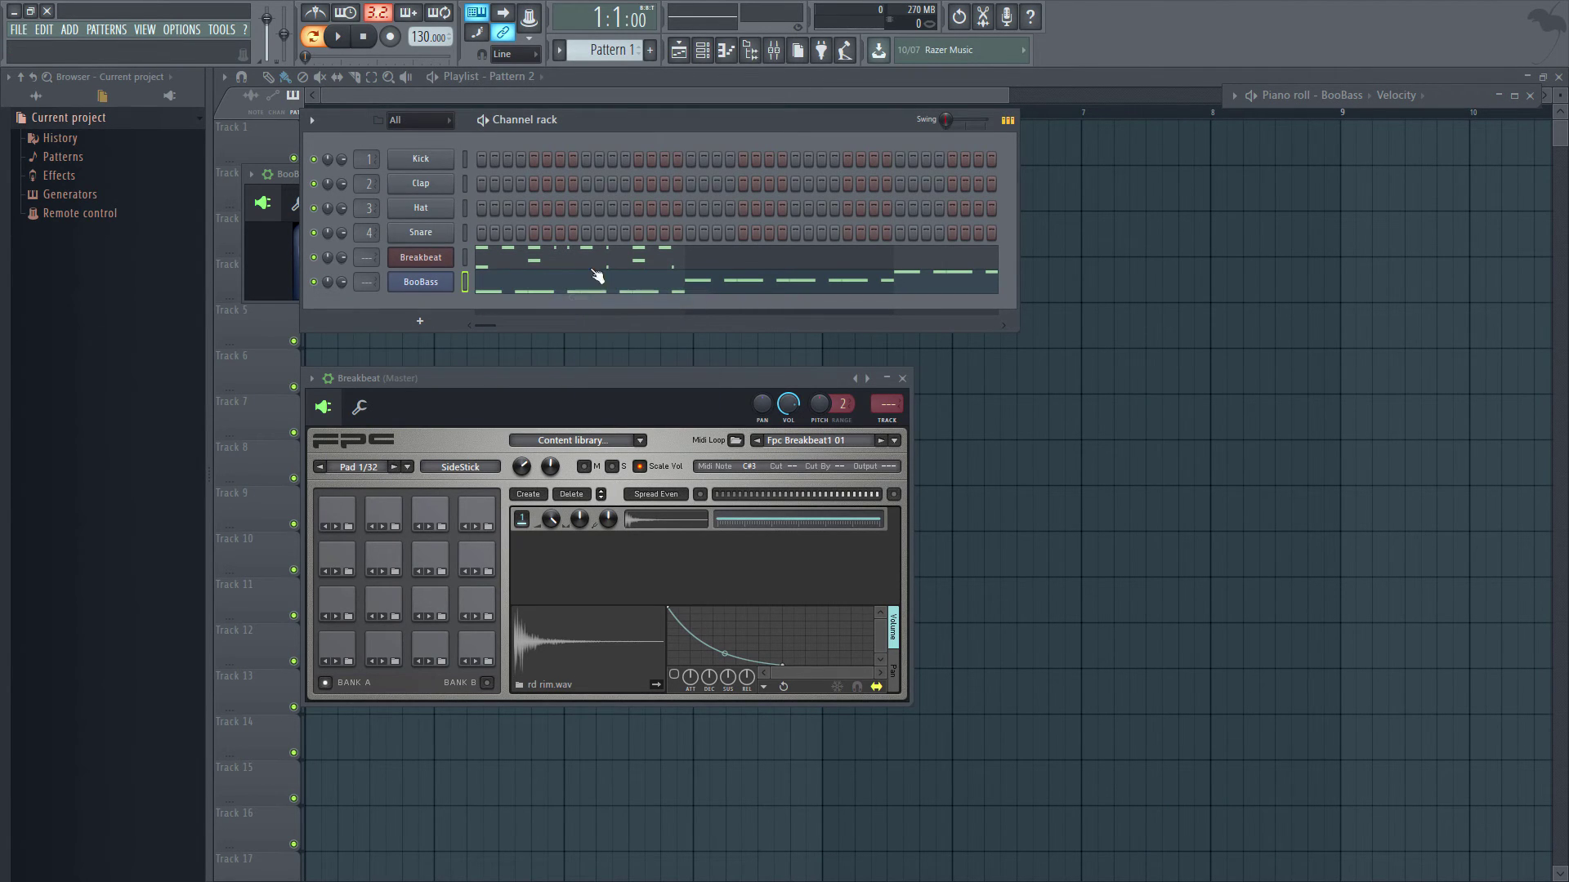
# Create a new pattern named 'Bass' and paste the BooBass notes into it
pyautogui.click(650, 51)
pyautogui.click(691, 52)
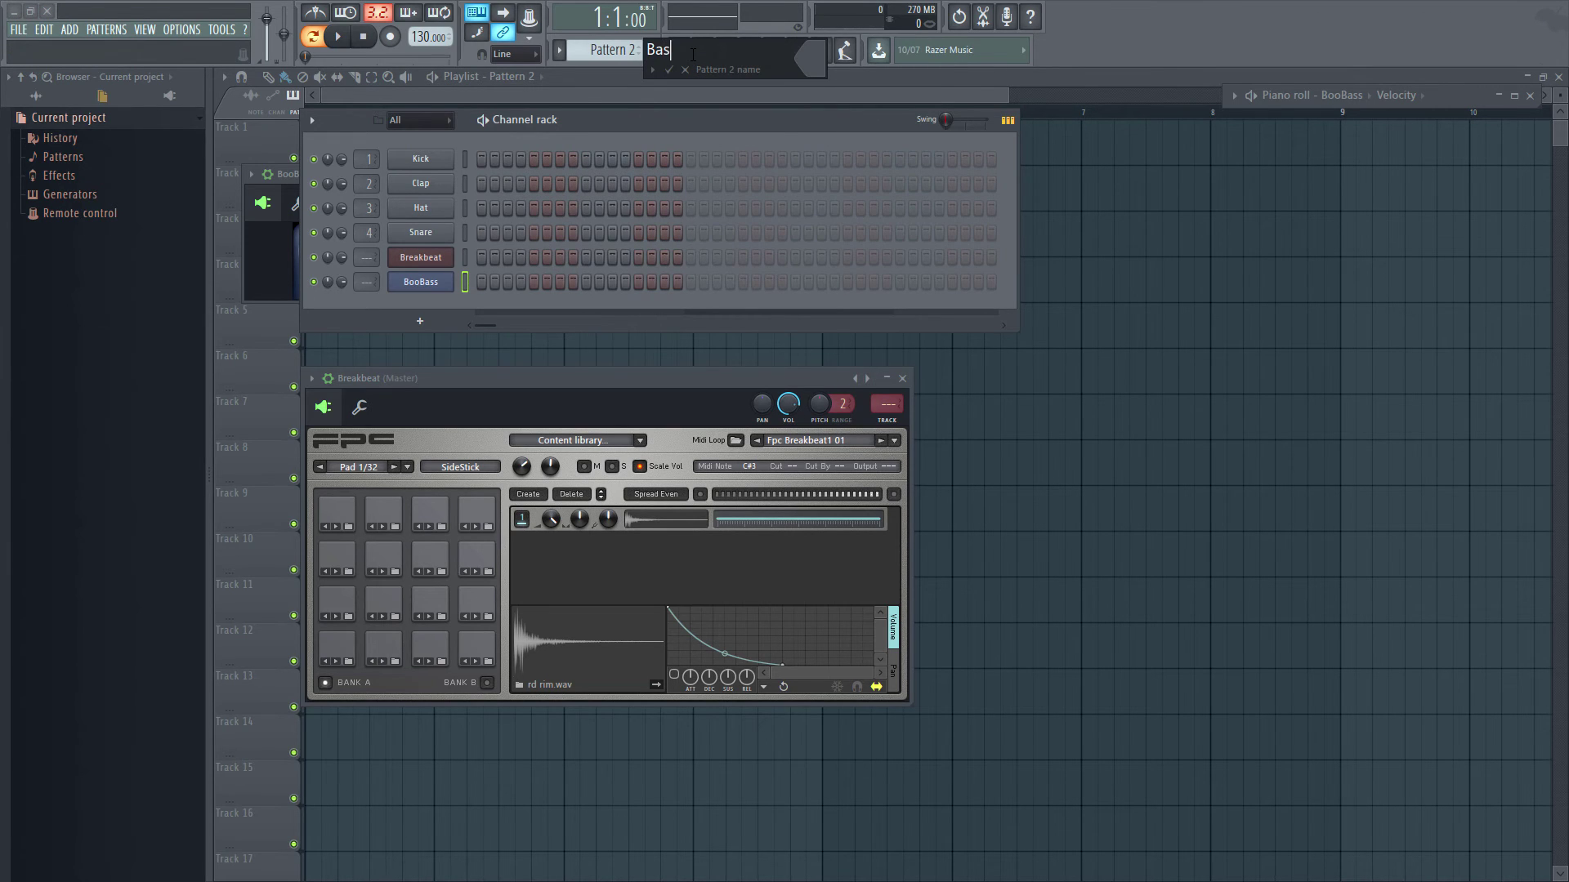
pyautogui.press('Return')
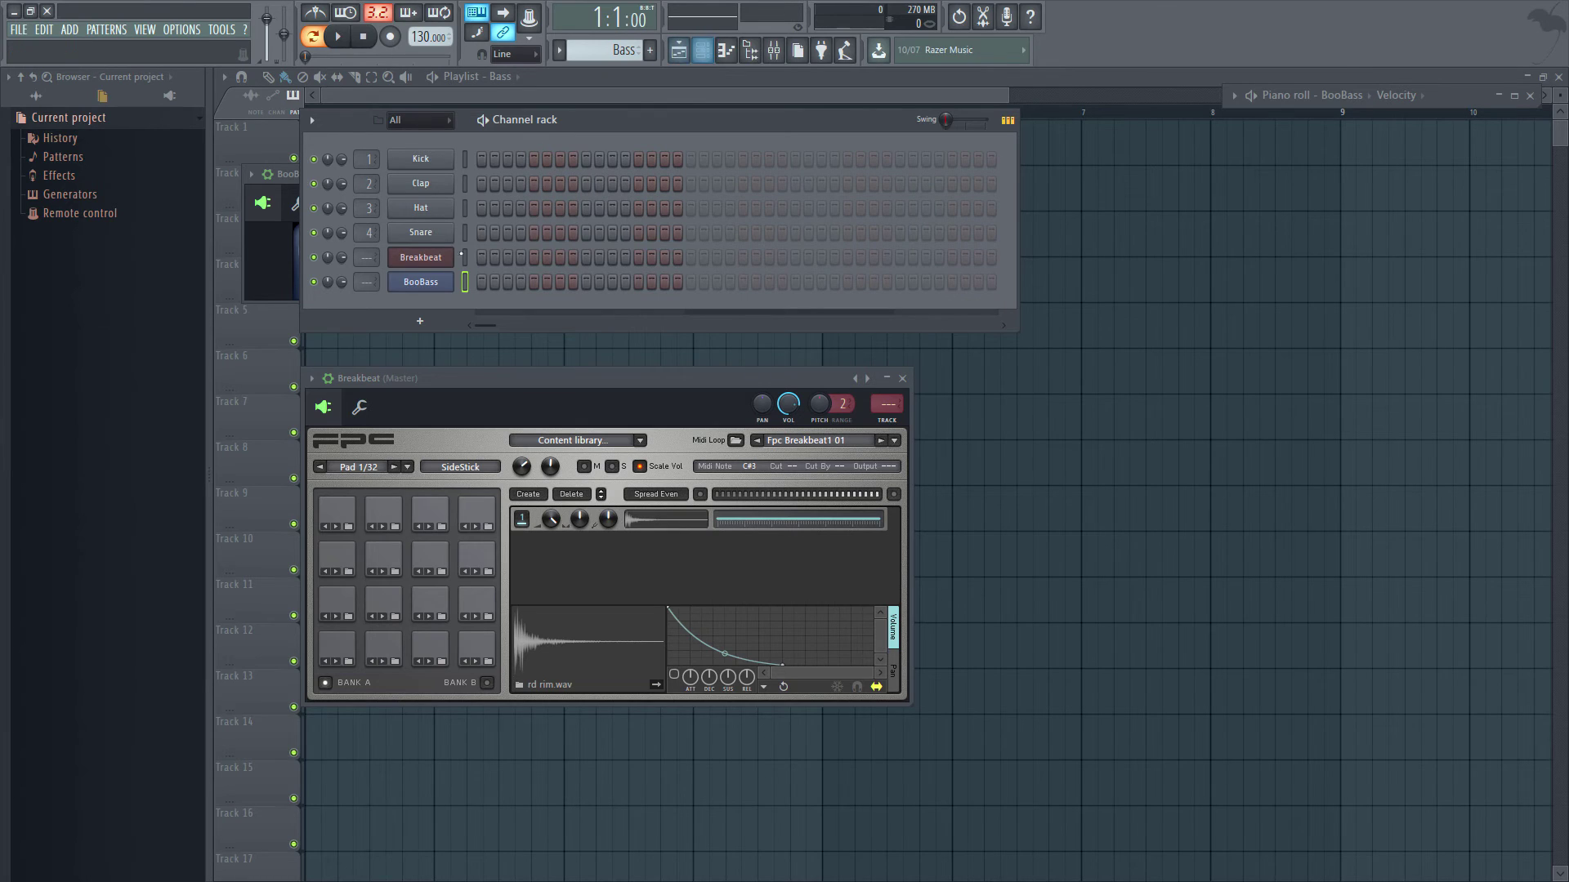
pyautogui.rightClick(427, 283)
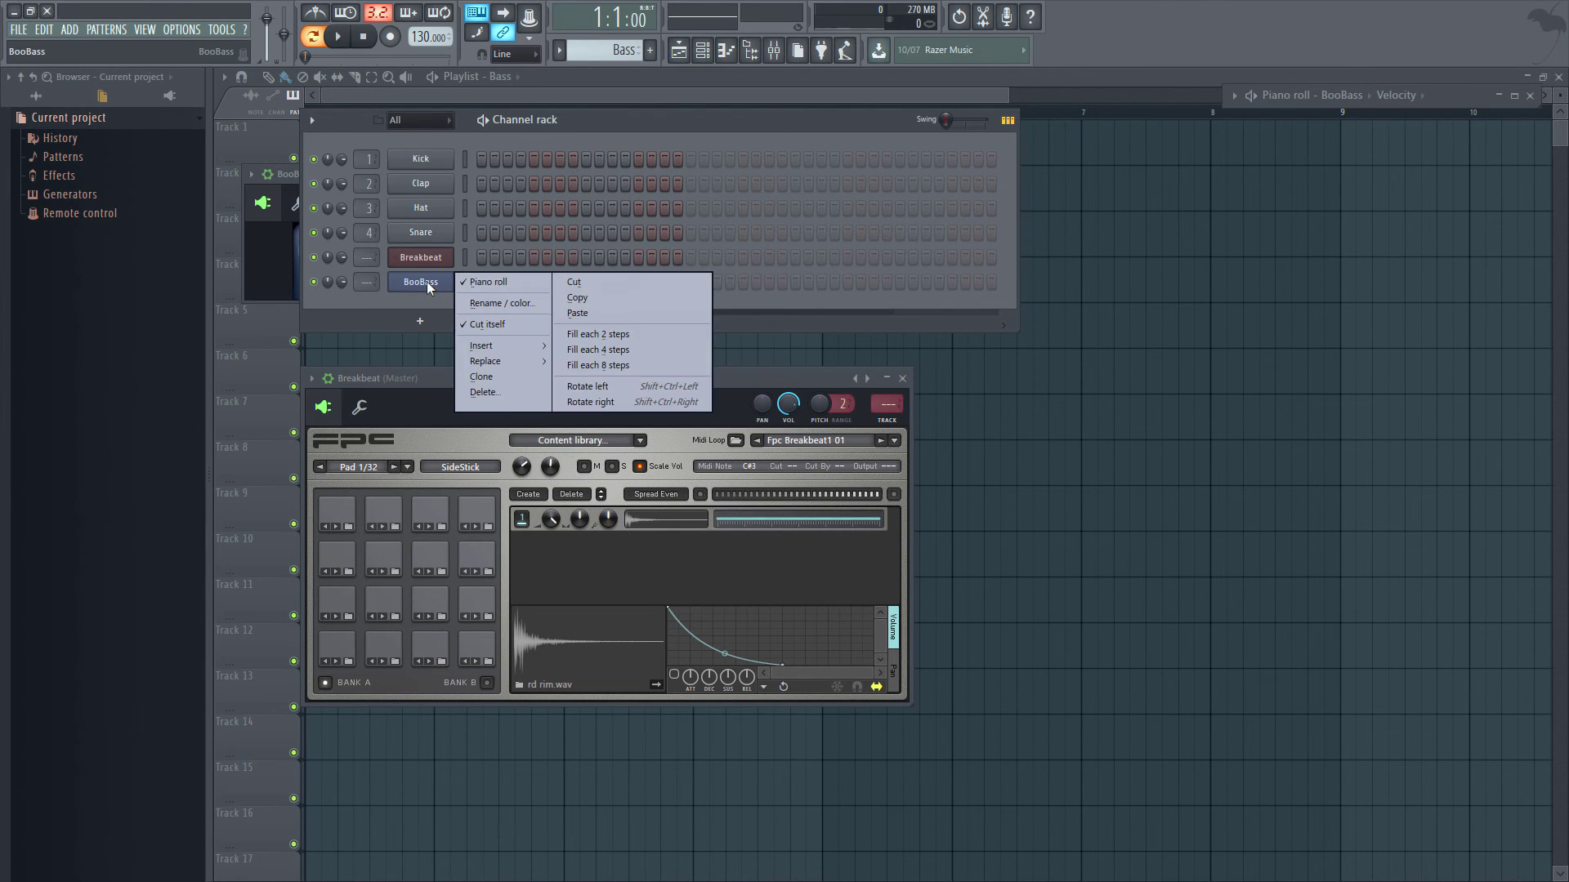
pyautogui.click(595, 314)
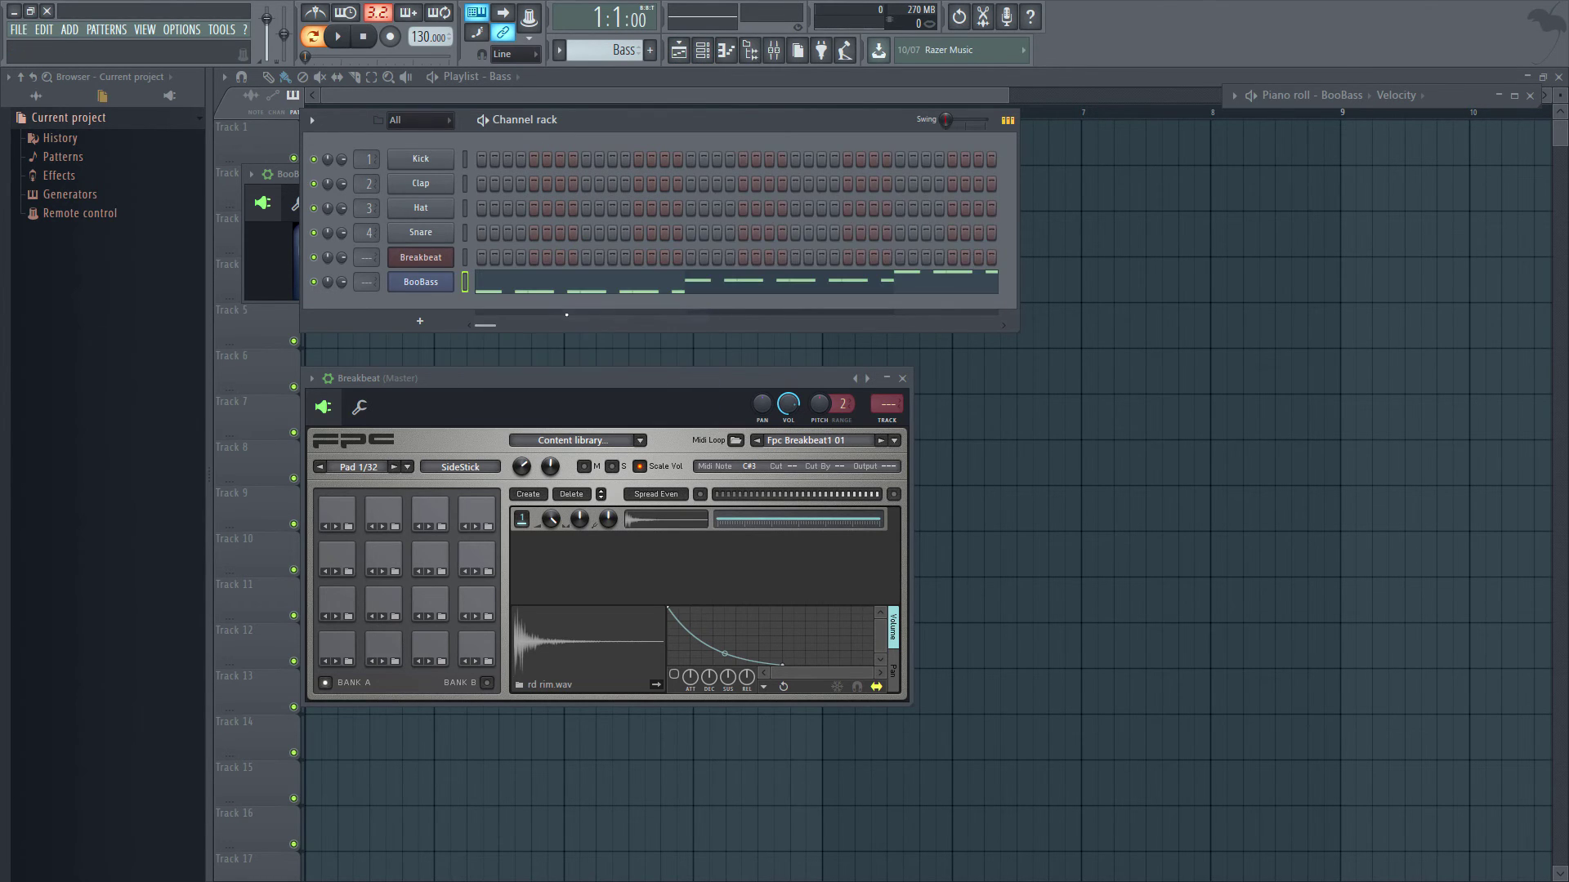
pyautogui.click(563, 56)
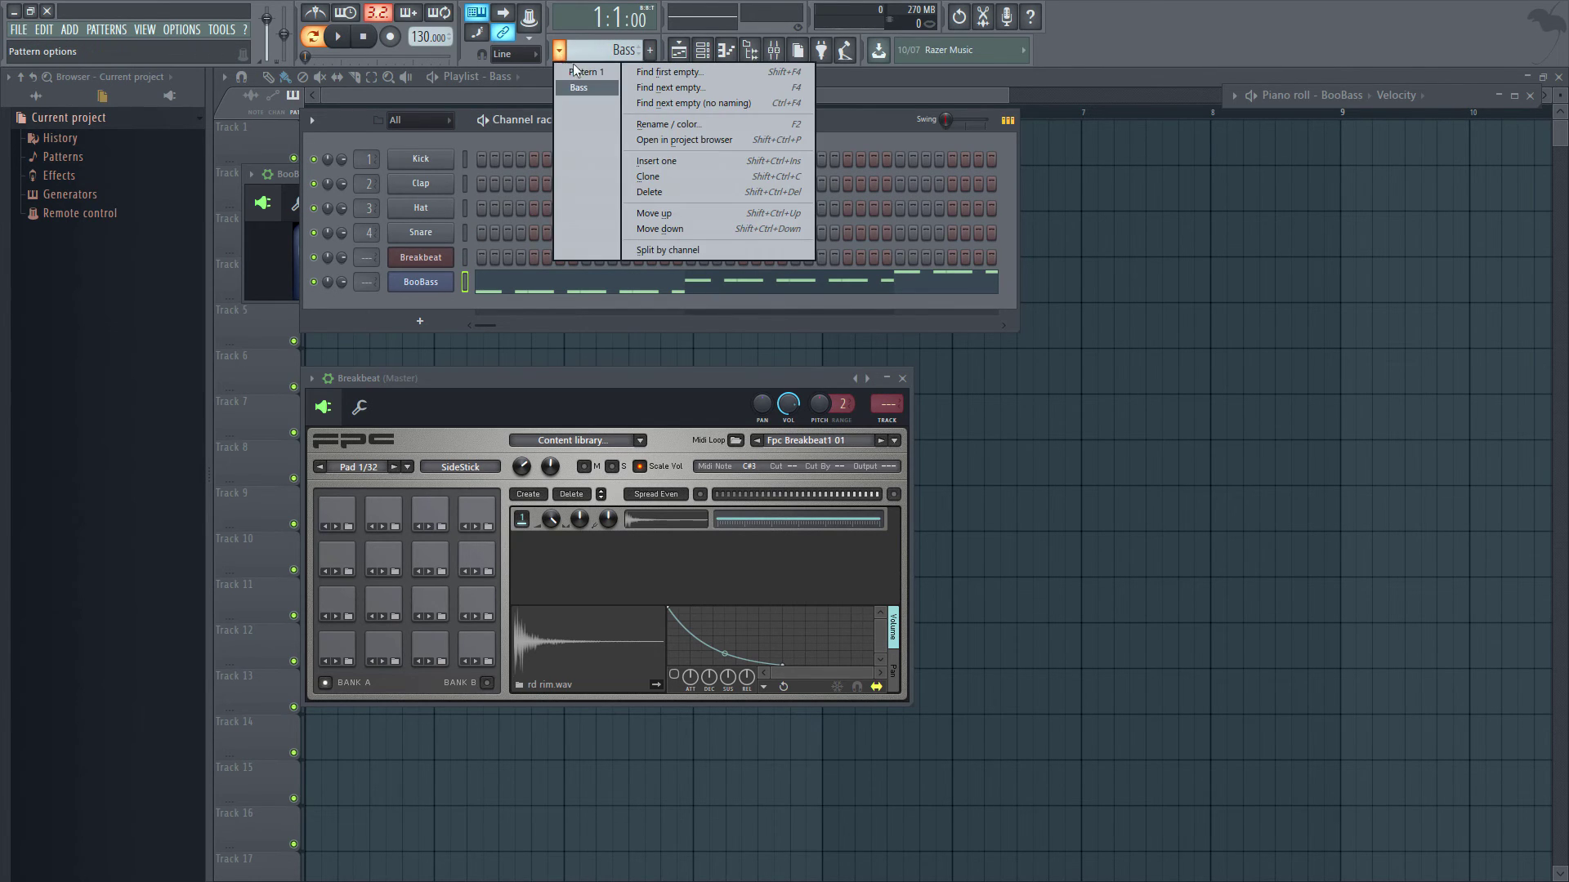
# Delete all BooBass notes from Pattern 1, then bring up the empty Playlist
pyautogui.click(577, 72)
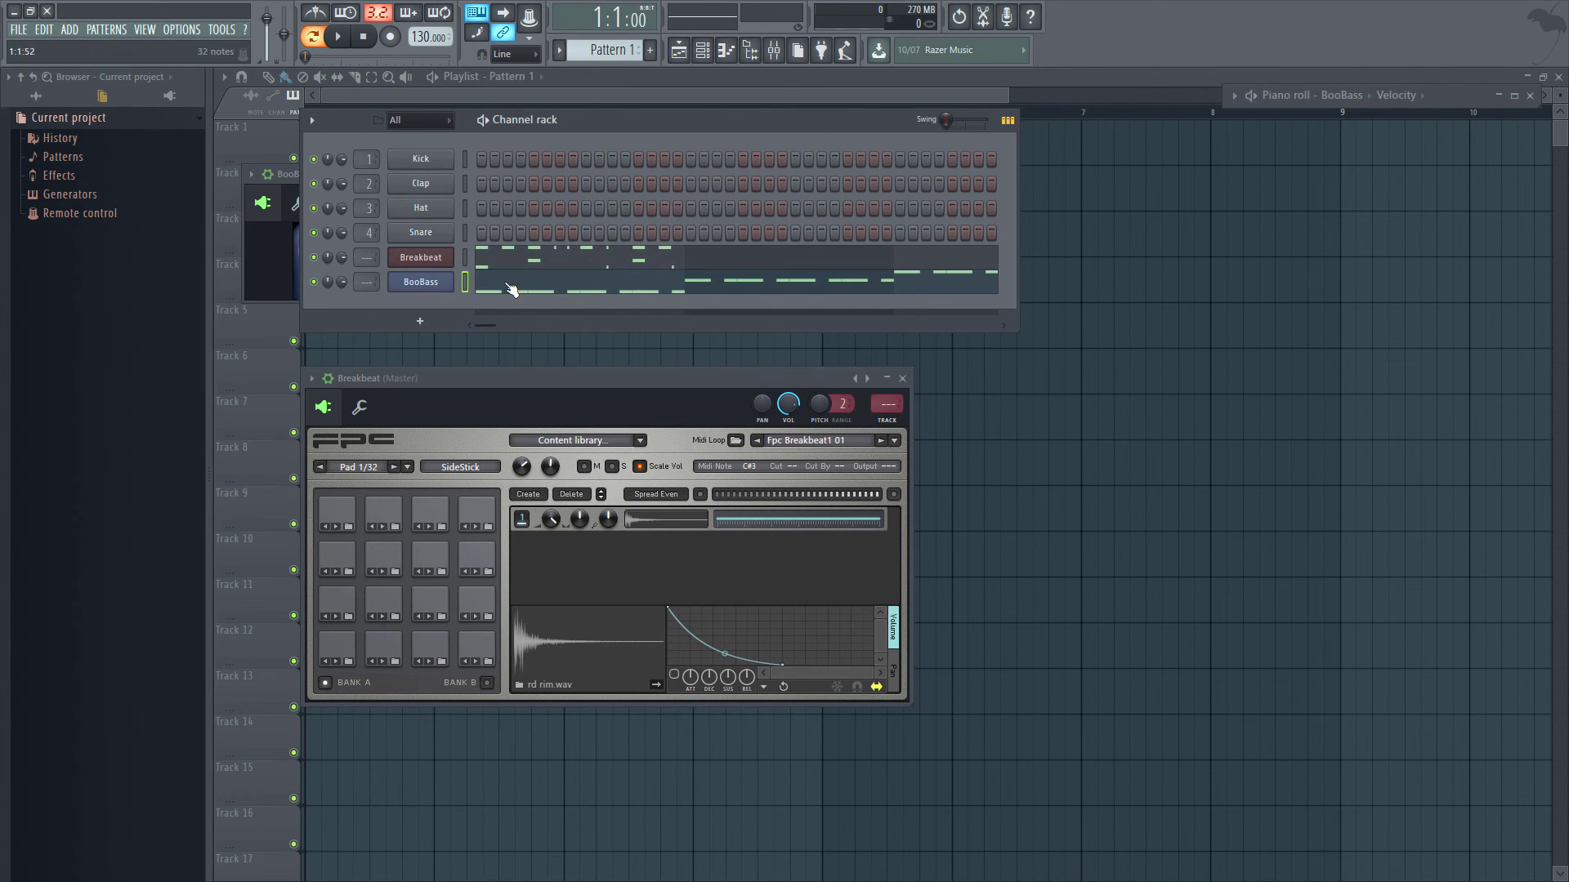
pyautogui.press('F7')
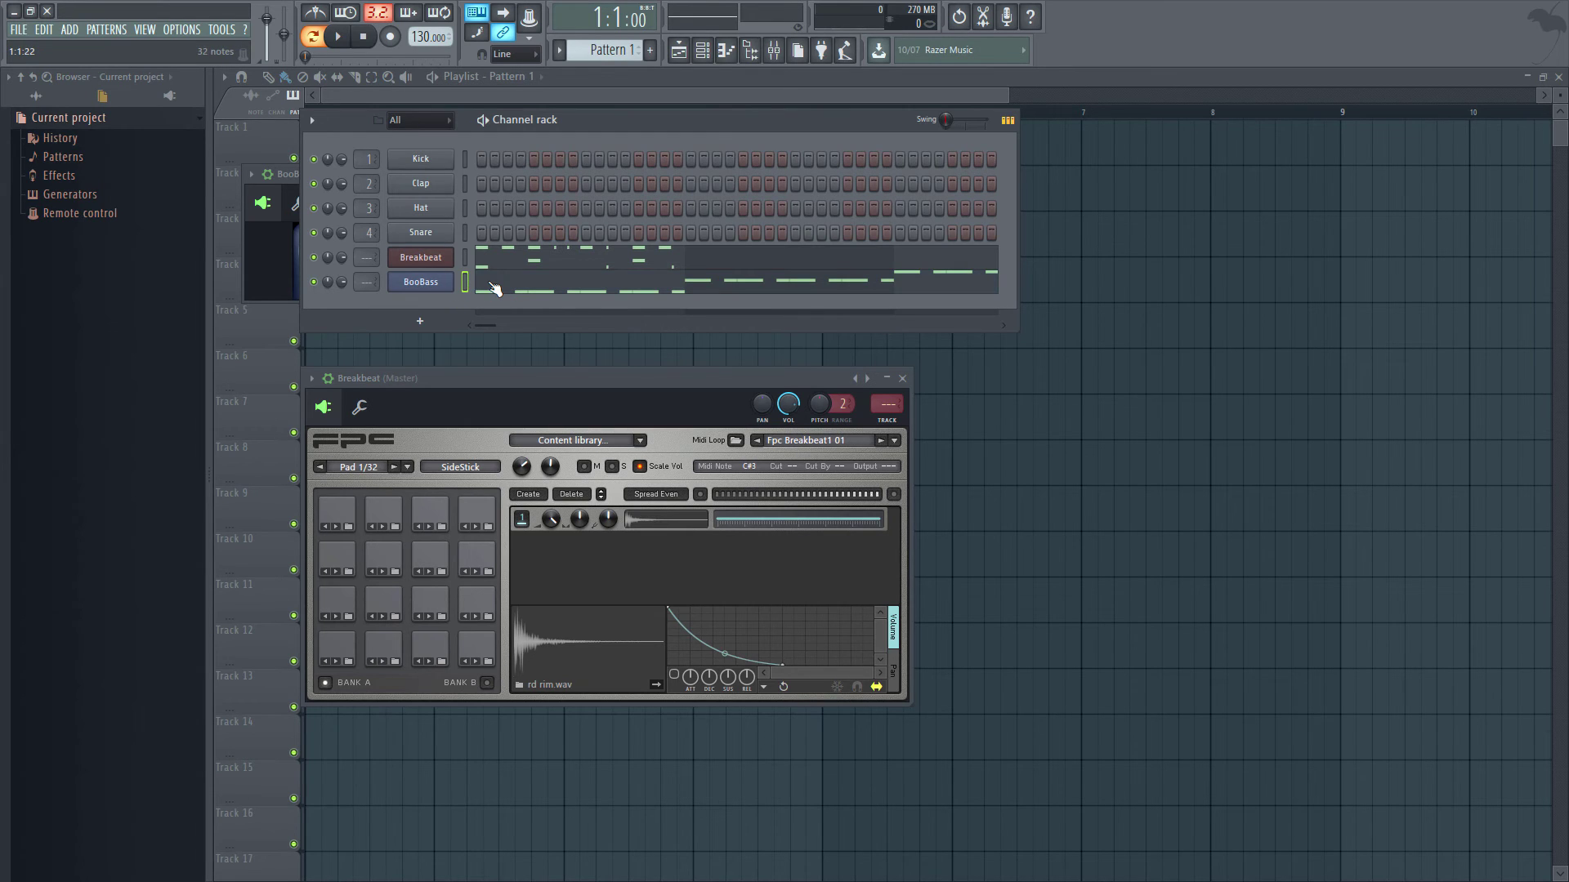
pyautogui.click(510, 292)
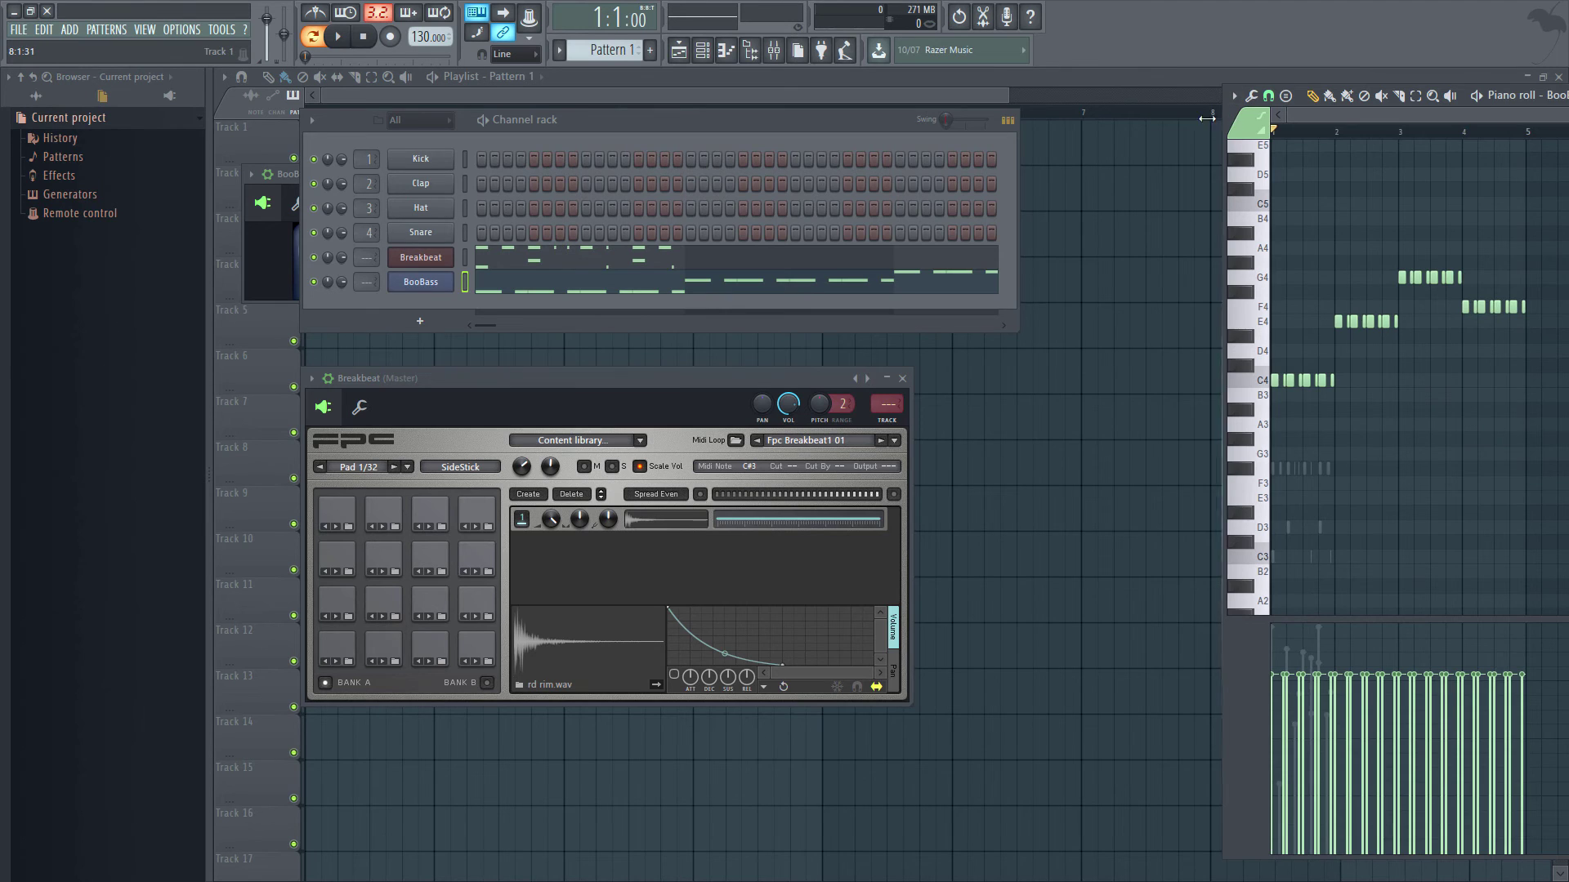
pyautogui.moveTo(1222, 119); pyautogui.dragTo(513, 125)
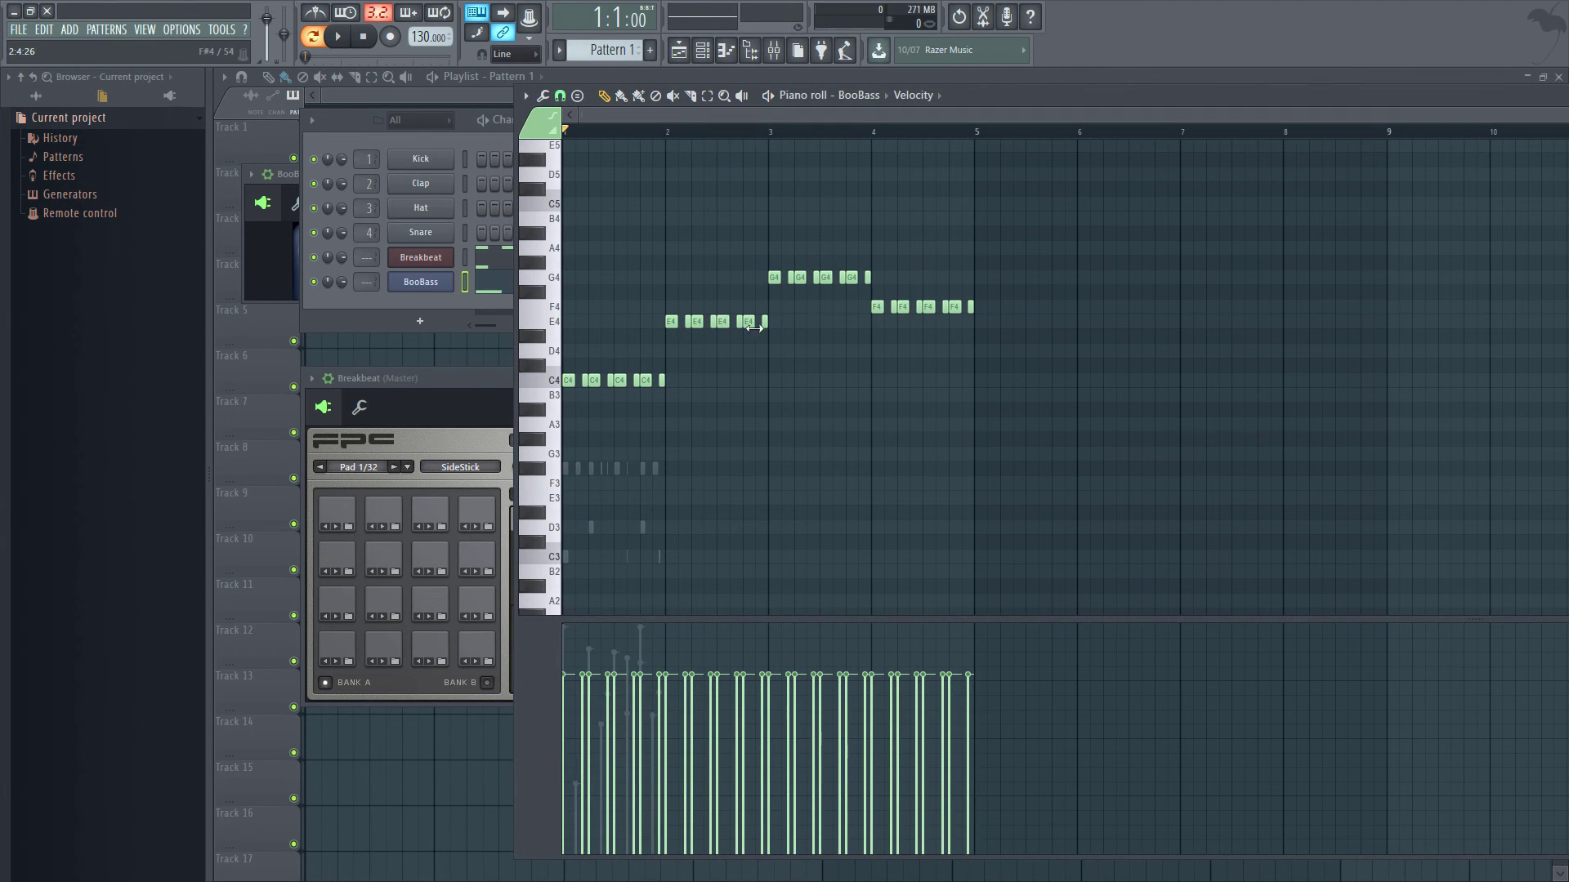
pyautogui.hotkey('ctrl', 'a')
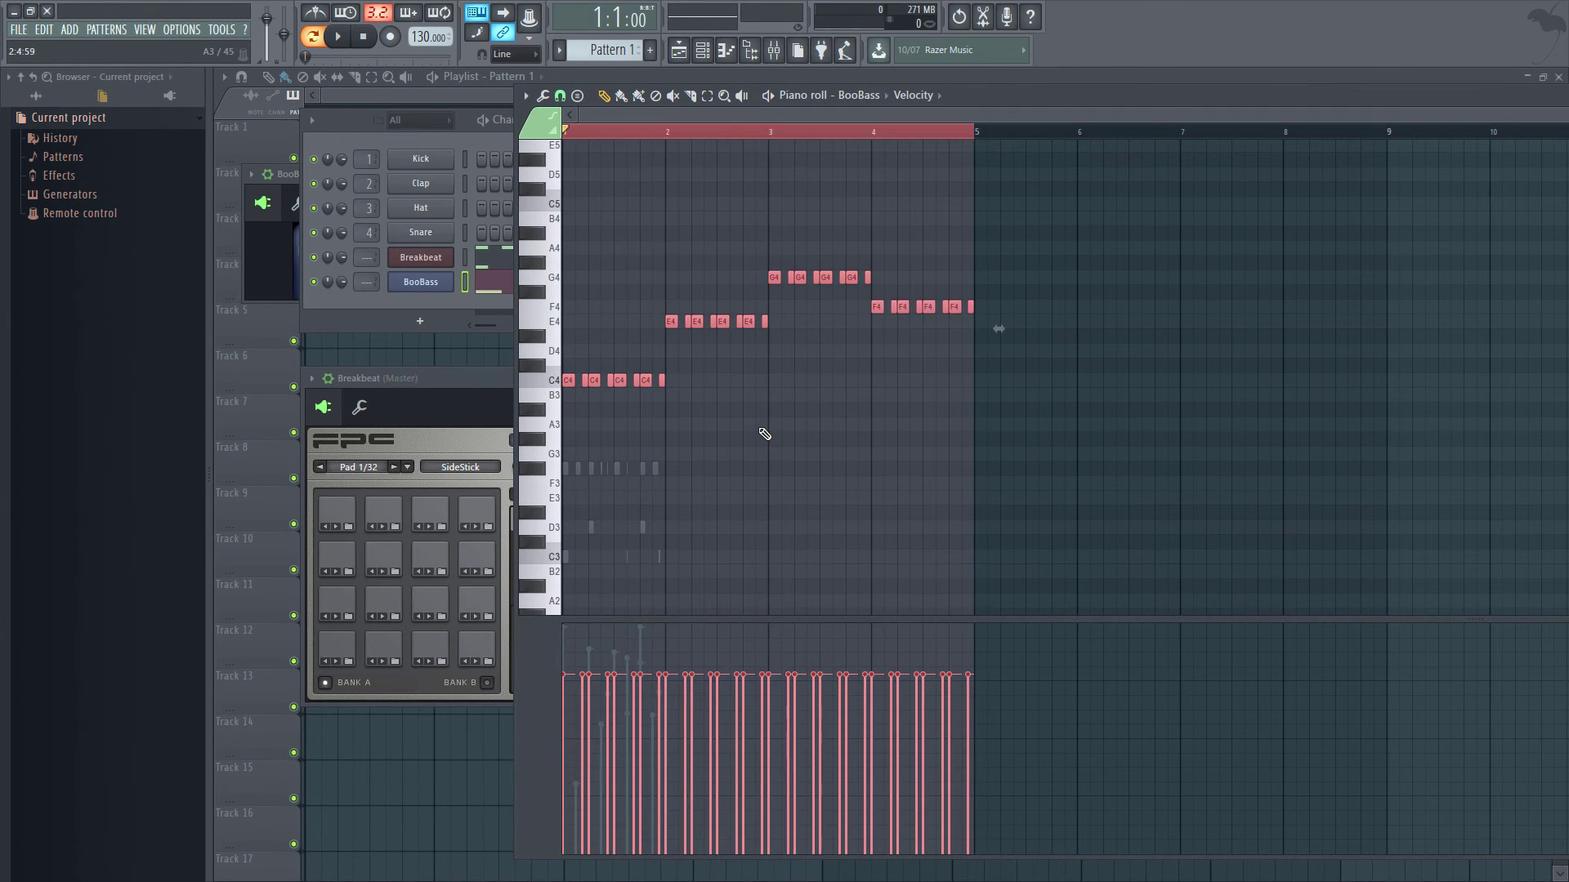
pyautogui.press('Delete')
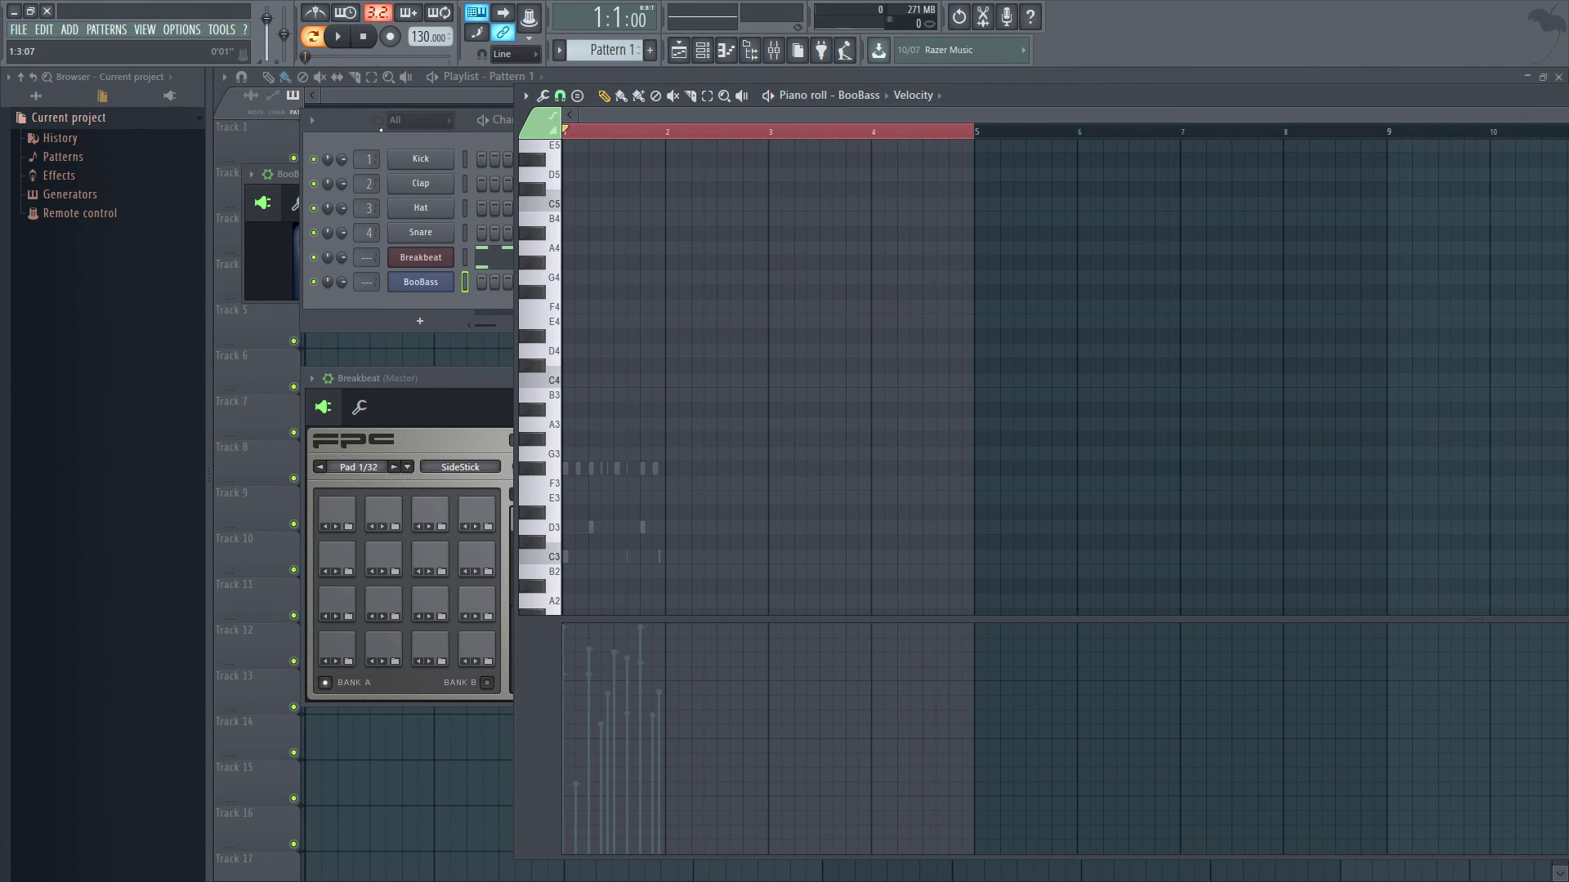
pyautogui.press('F6')
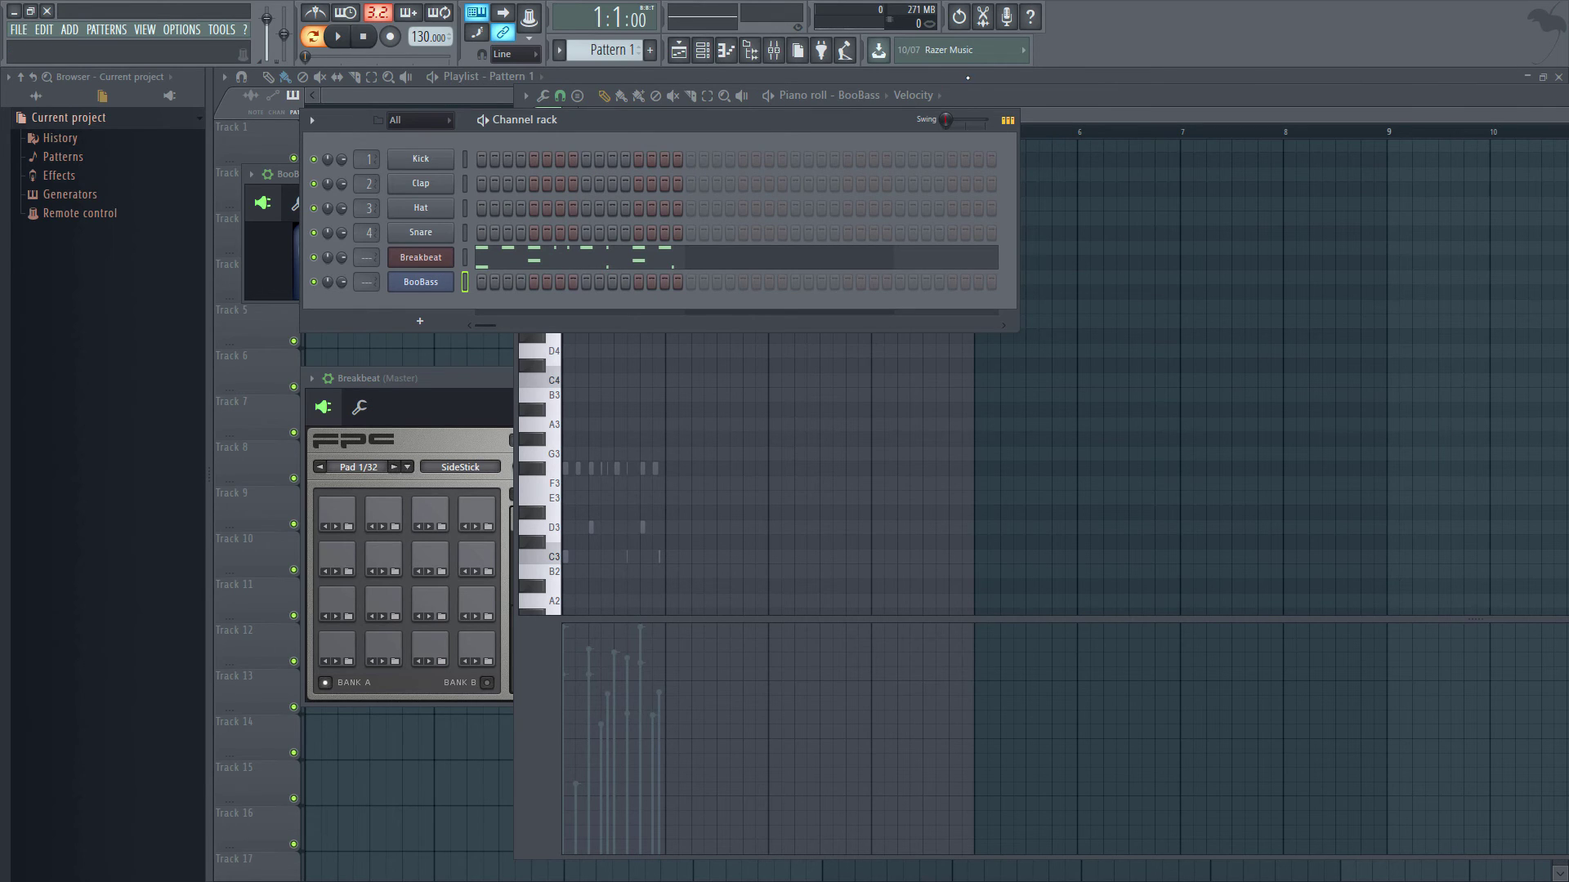
pyautogui.click(691, 56)
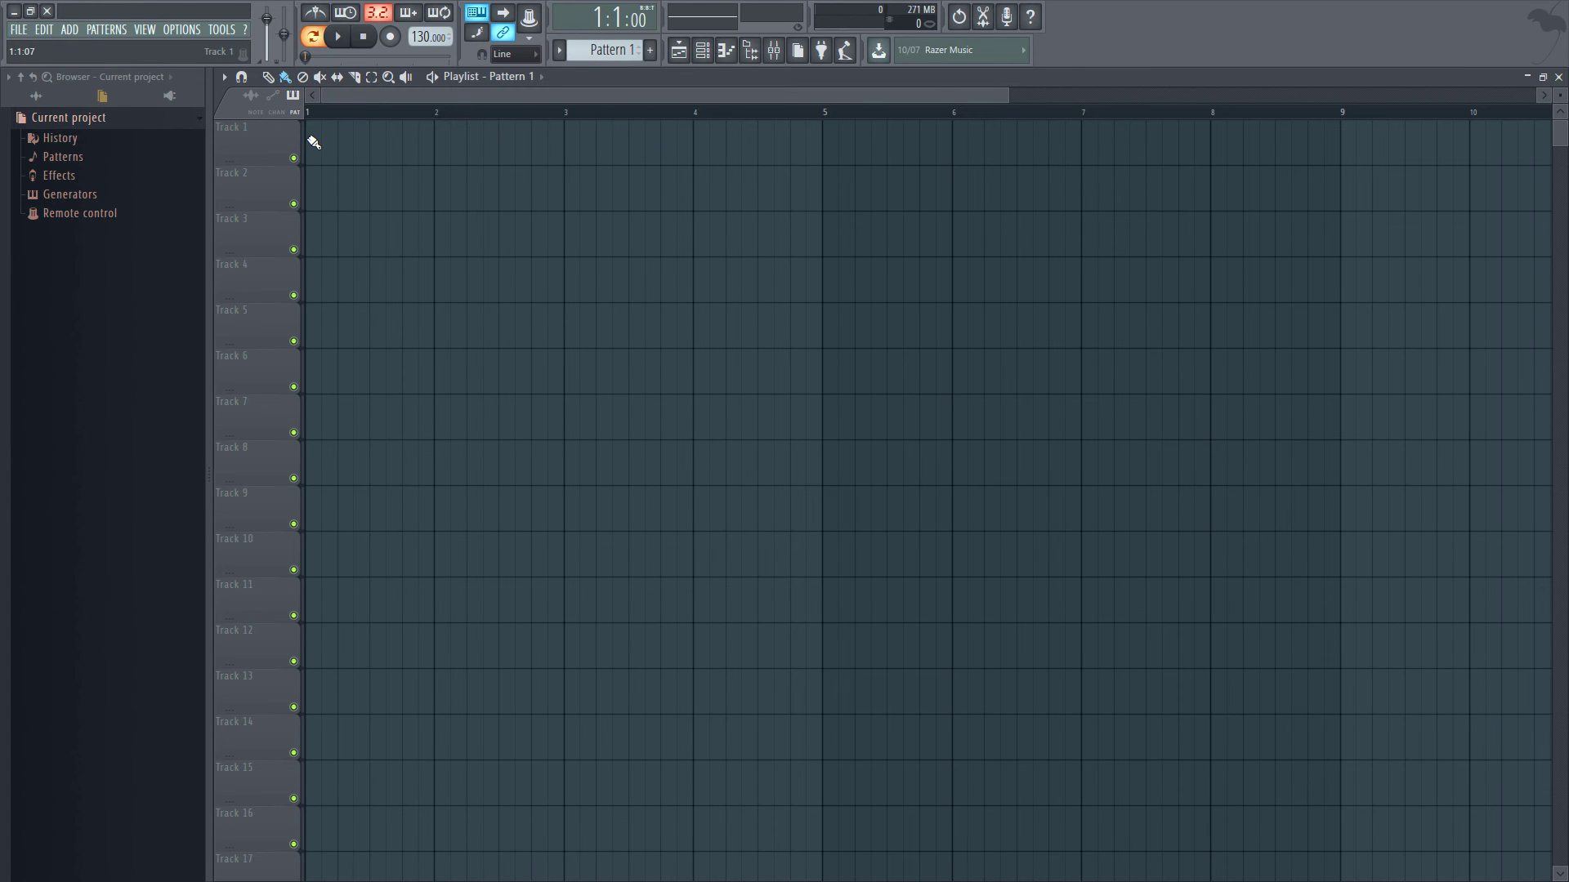
# Paint Pattern 1 clips along Track 1 through bar 8 and play the beat back
pyautogui.moveTo(314, 142); pyautogui.dragTo(1242, 140)
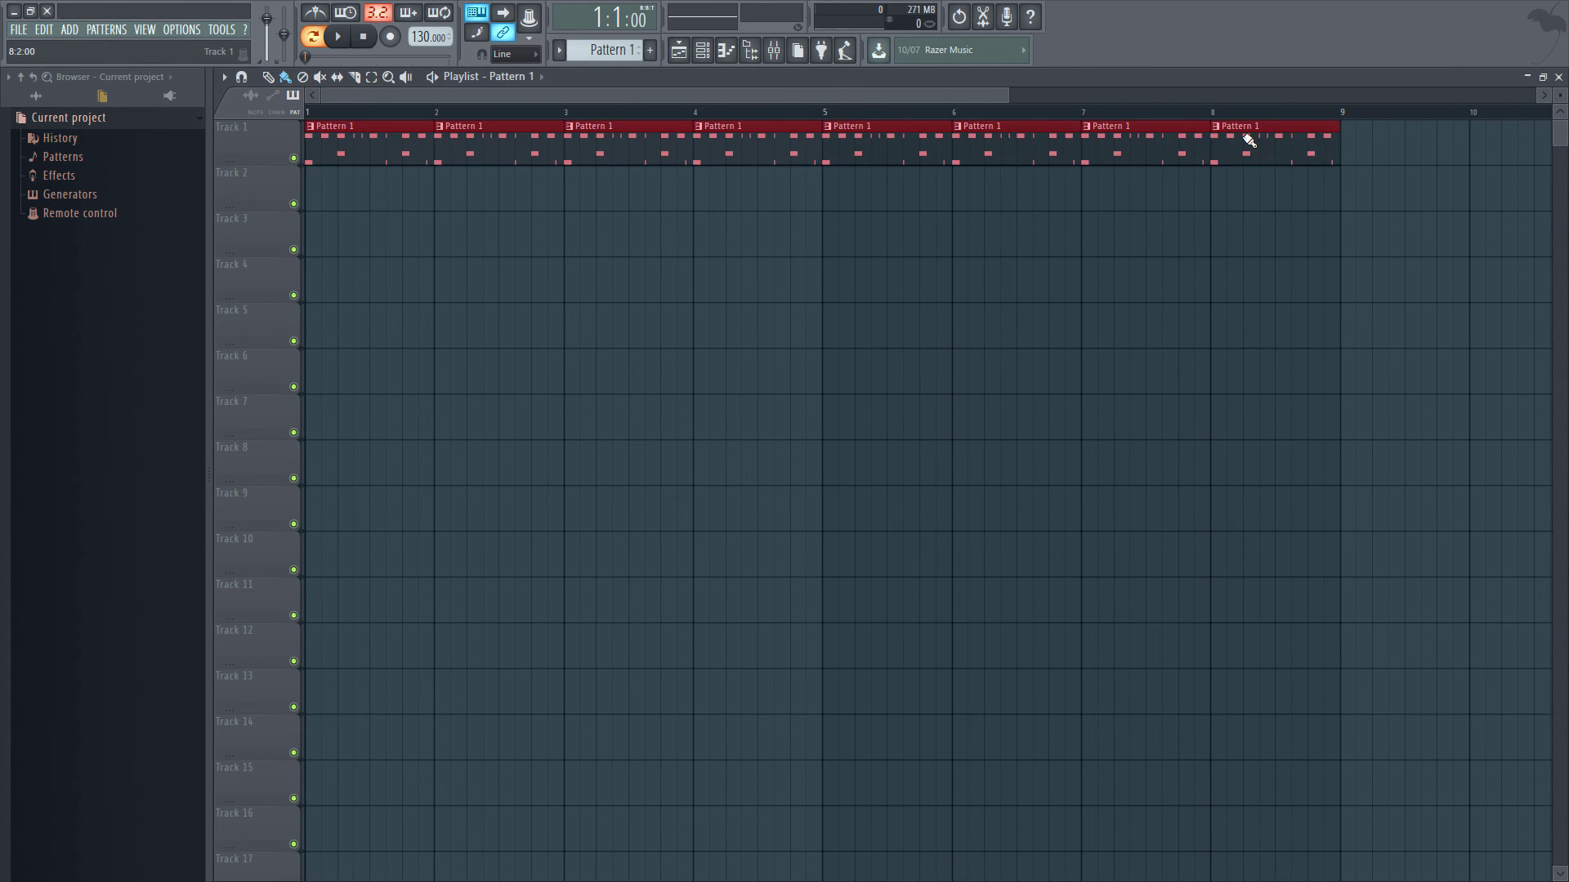
pyautogui.click(335, 40)
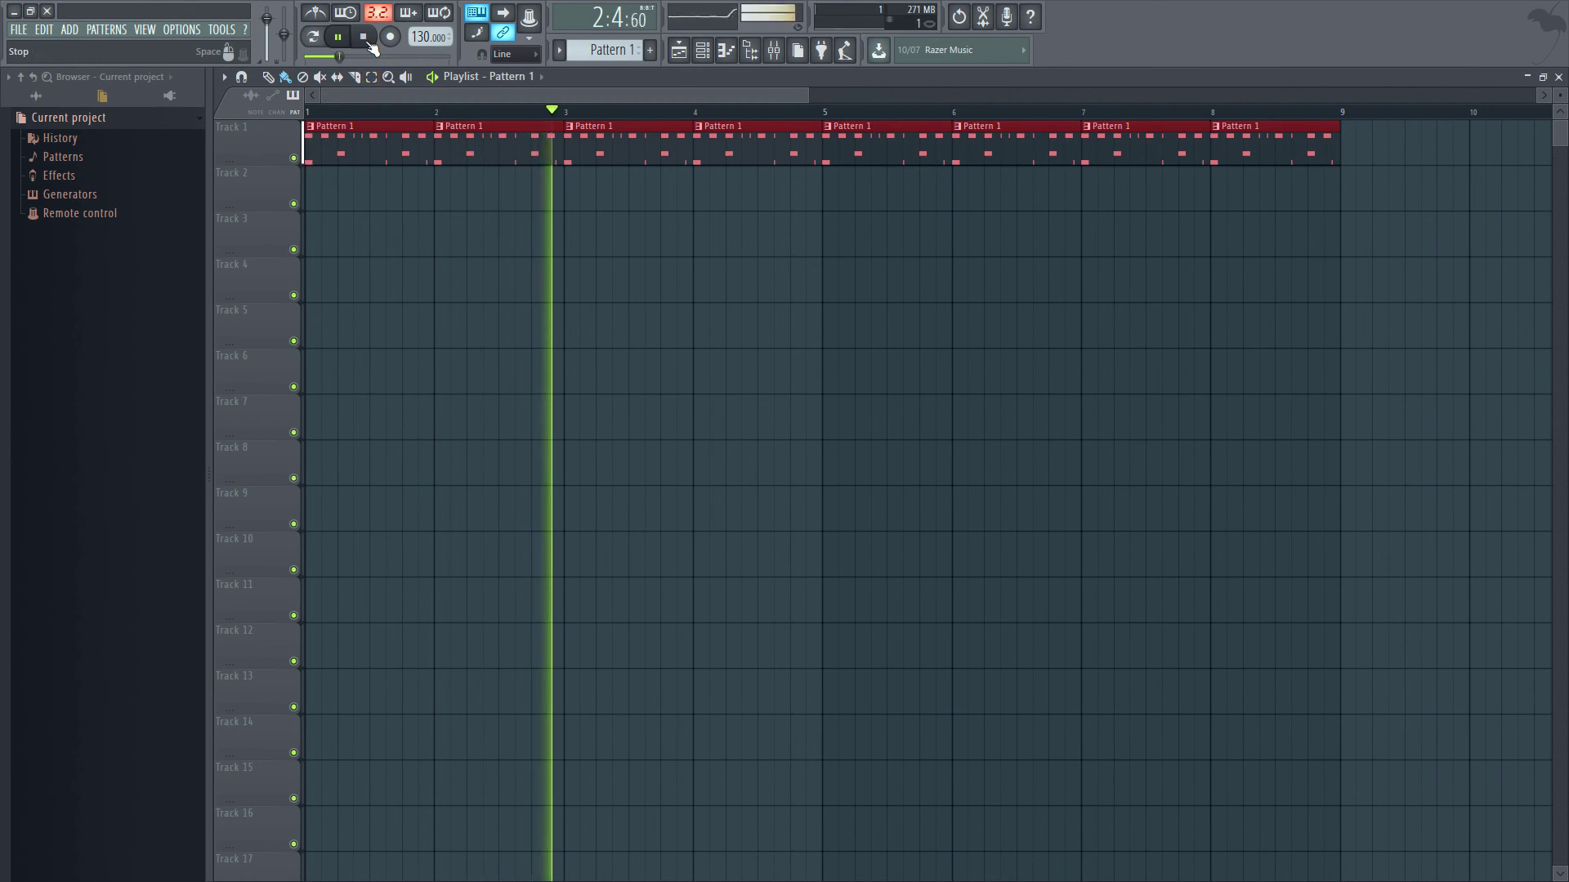
pyautogui.click(365, 36)
# Place Bass pattern clips at bars 1 and 5 on Track 2 and play the song
pyautogui.click(559, 50)
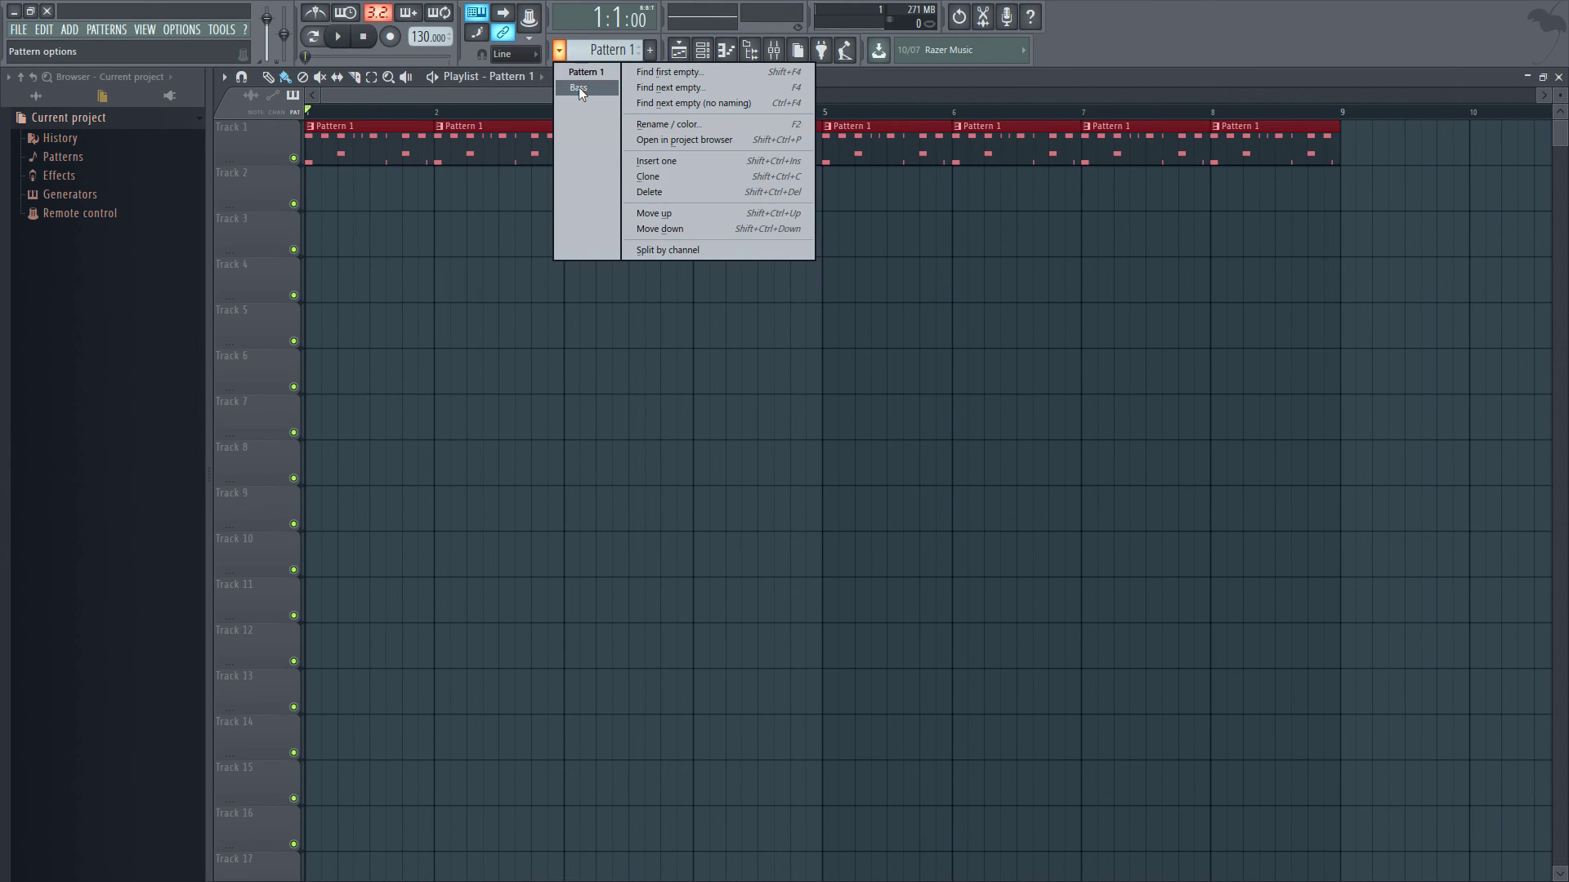
pyautogui.click(578, 87)
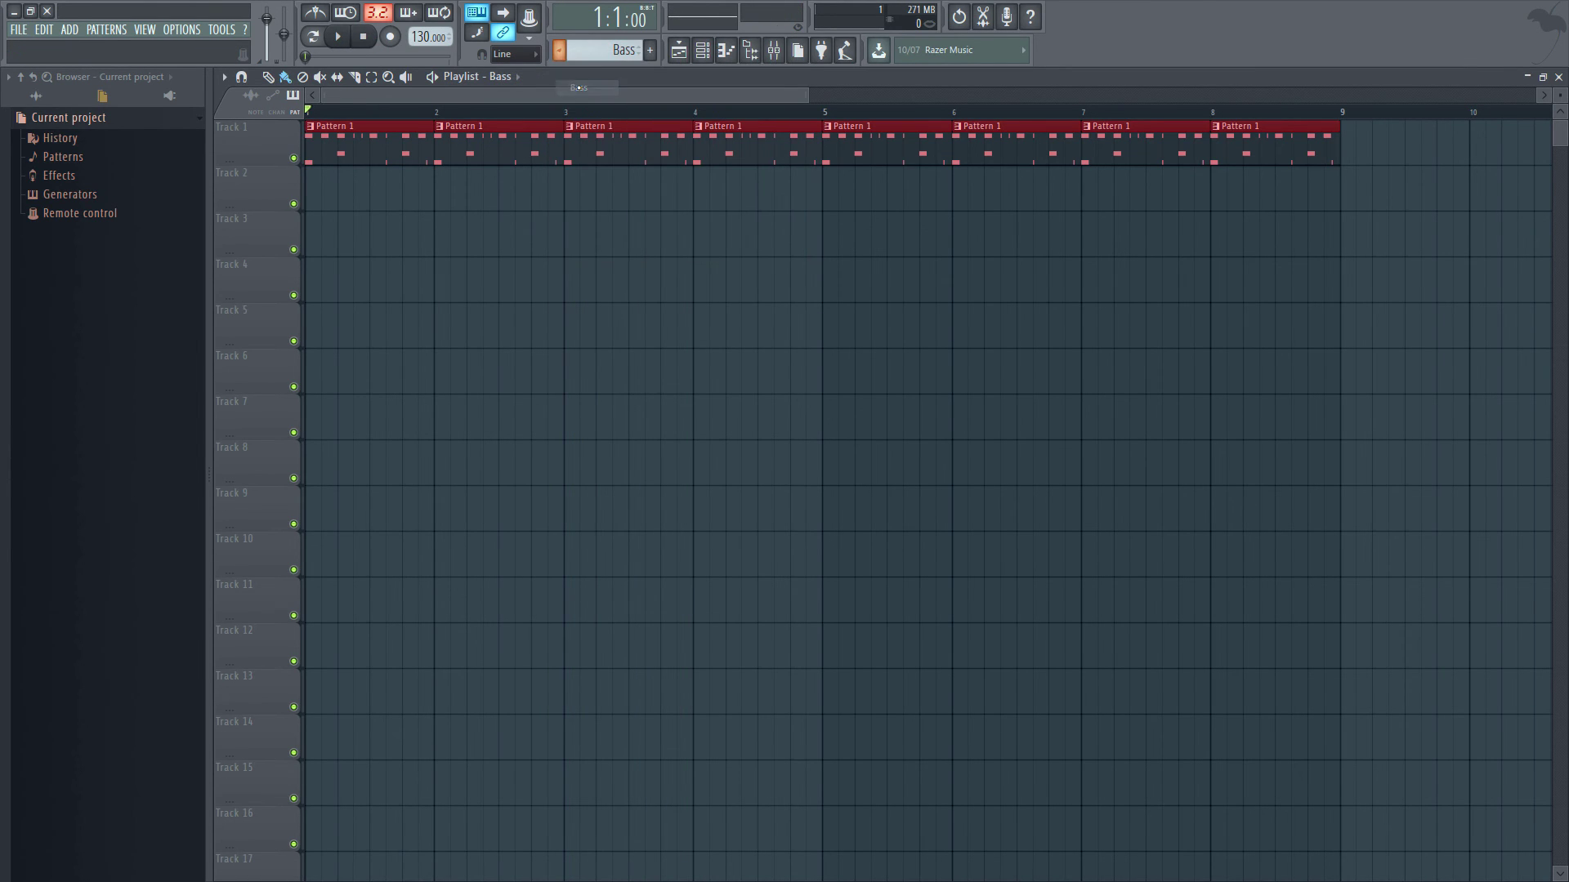
pyautogui.click(314, 195)
pyautogui.click(938, 209)
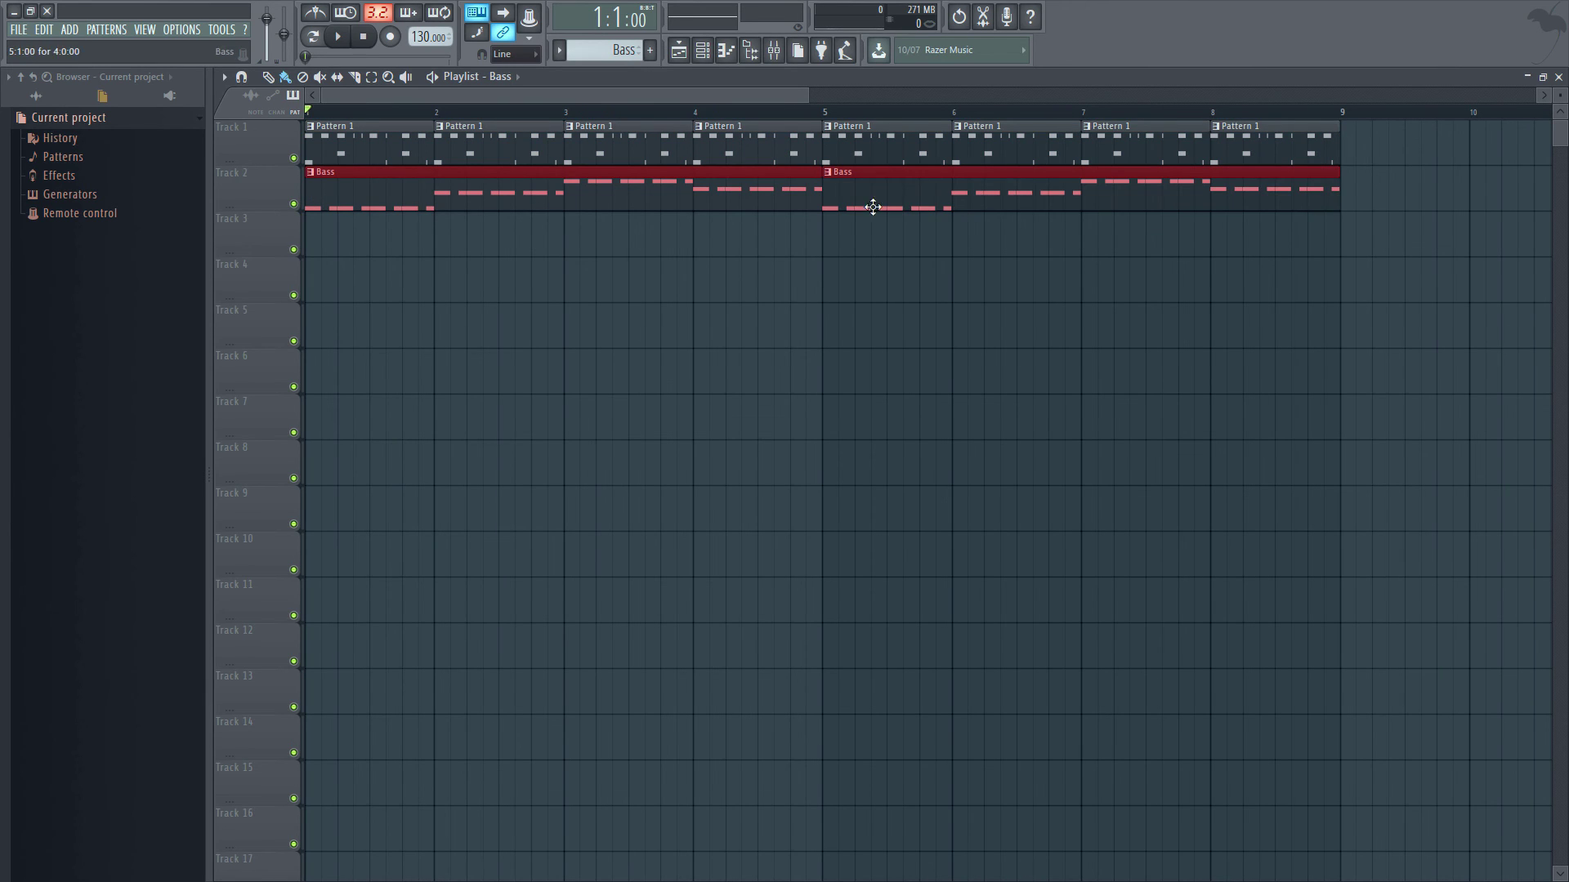
pyautogui.click(340, 38)
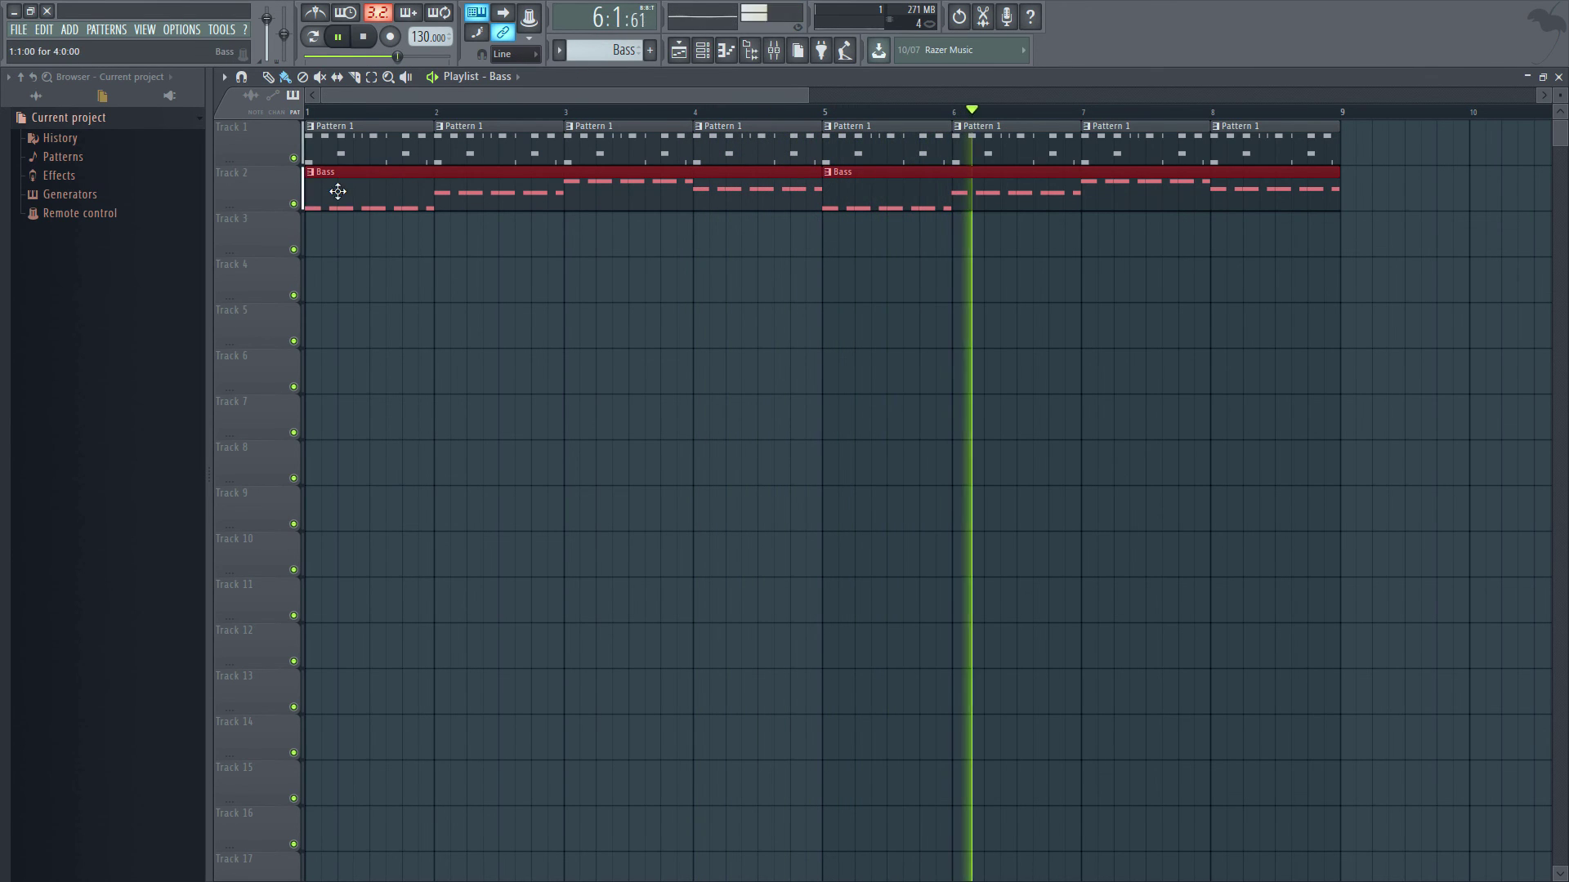
# Replace the BooBass channel with FL Slayer and load its BASS Ebass preset
pyautogui.press('F6')
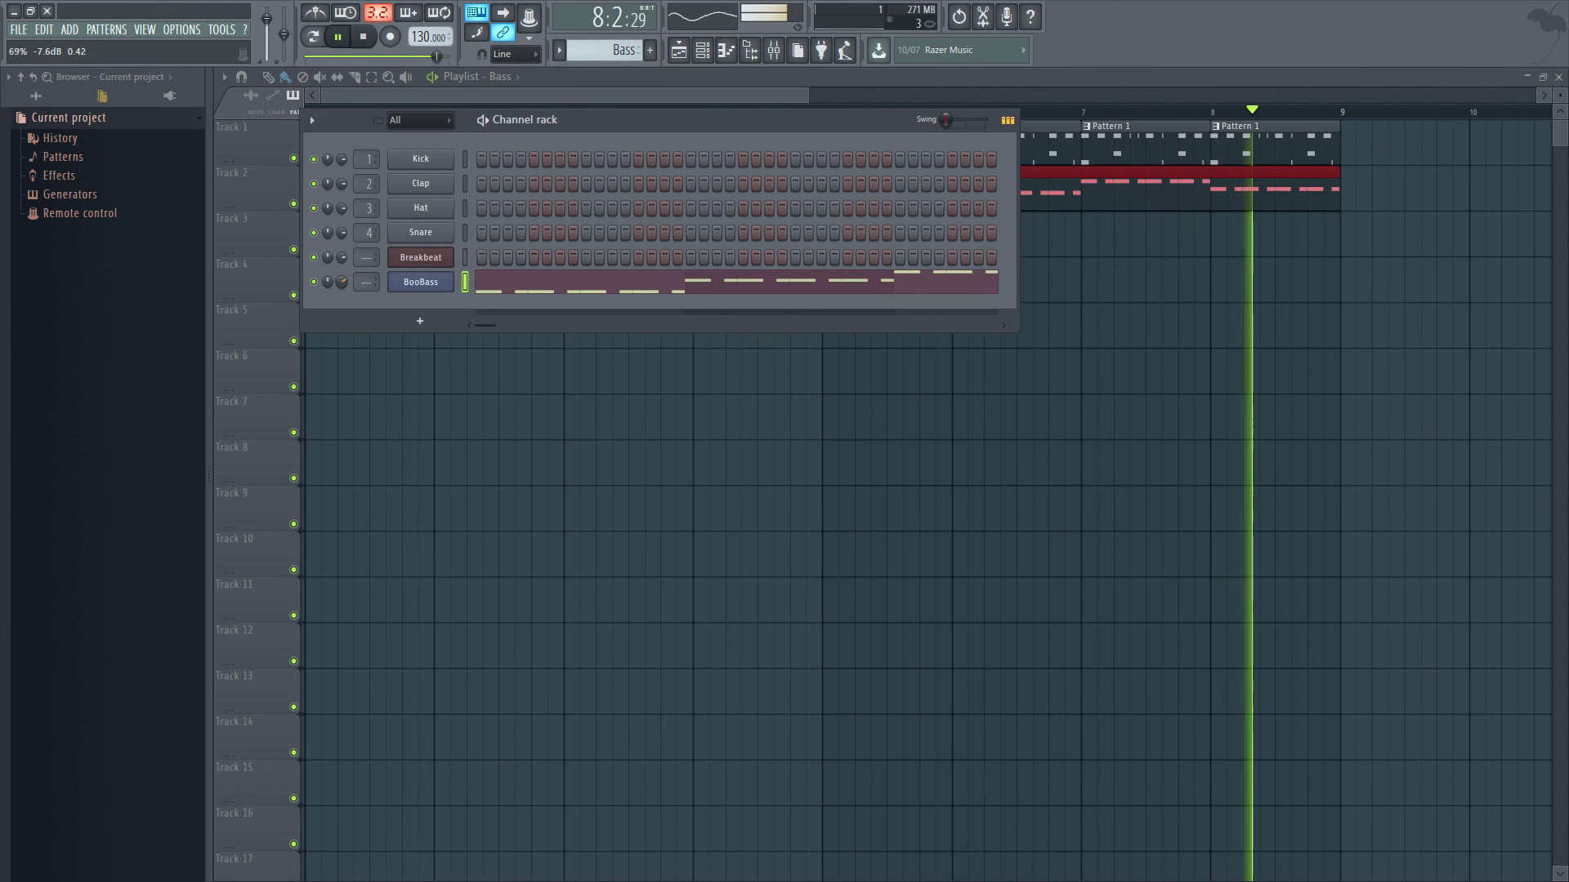
pyautogui.rightClick(425, 282)
pyautogui.moveTo(502, 366)
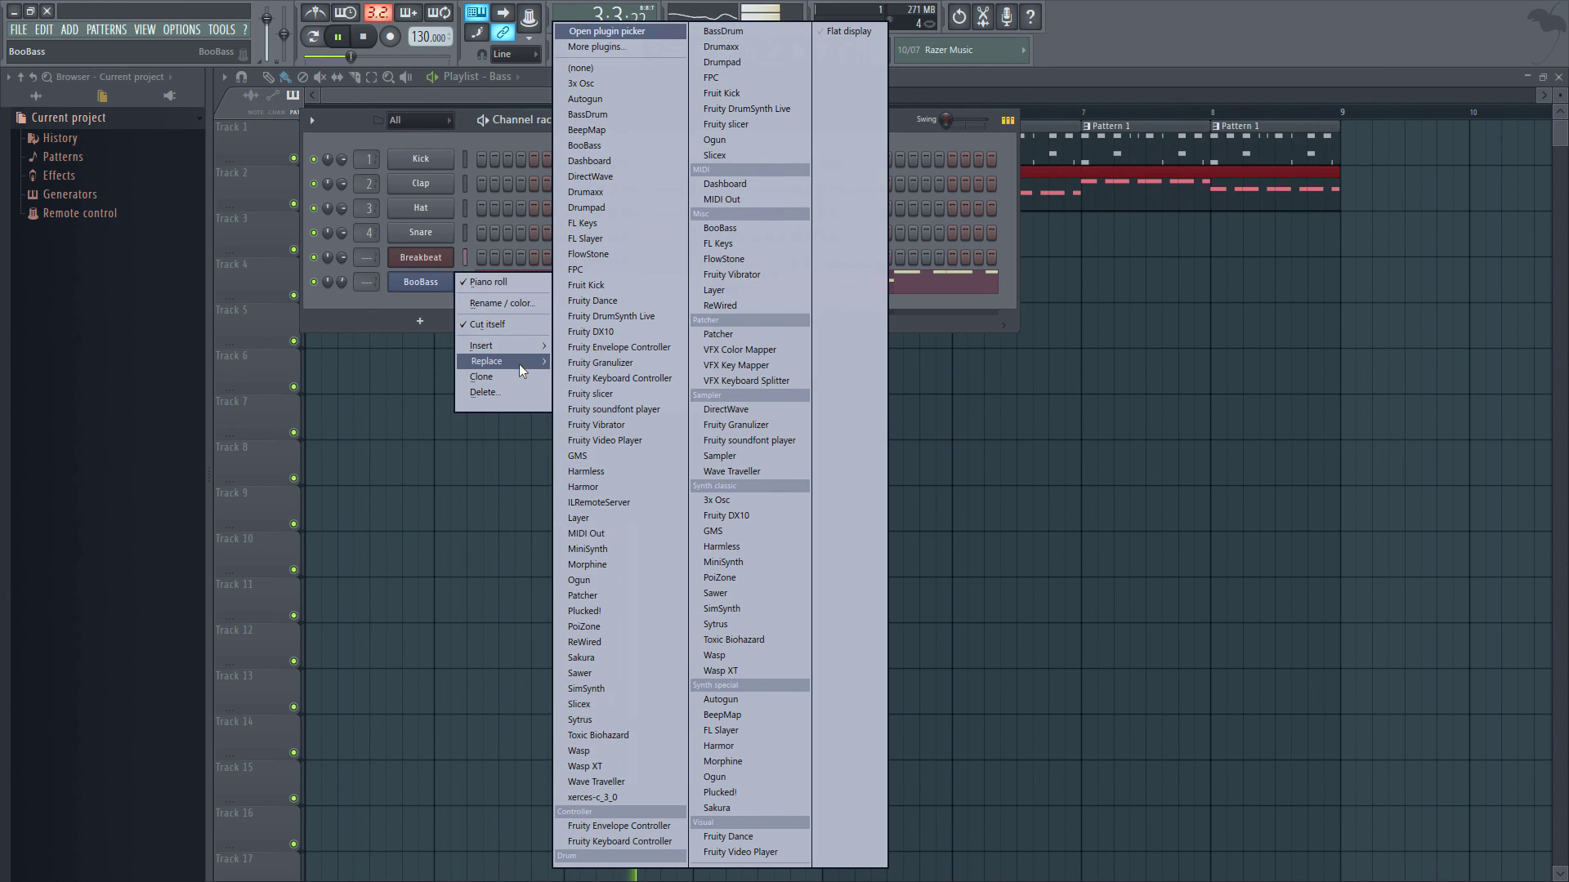
pyautogui.click(627, 238)
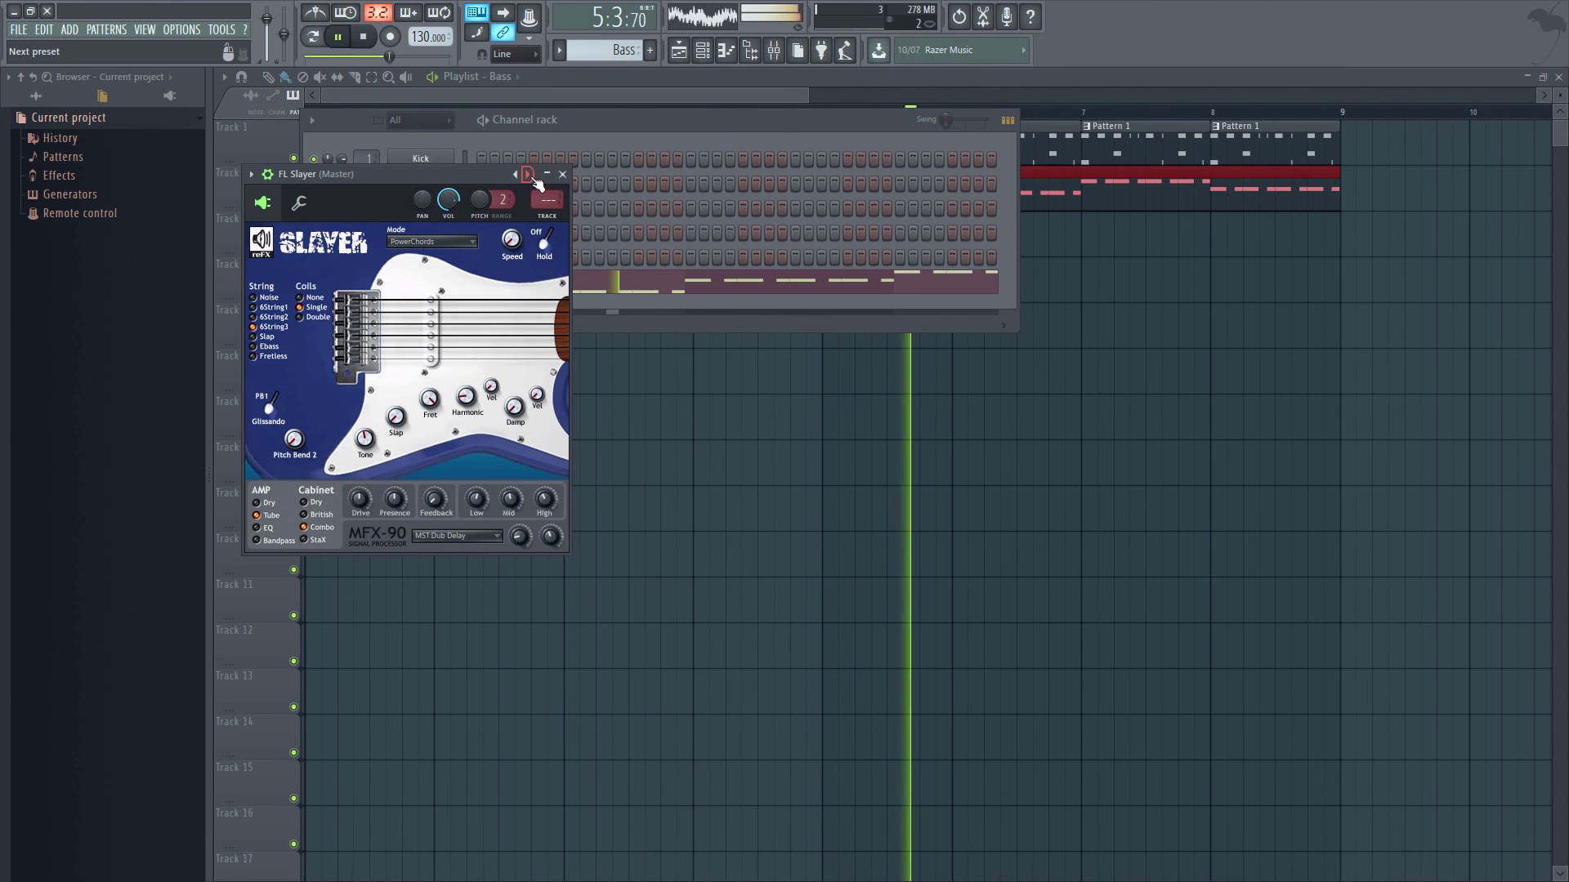
pyautogui.click(531, 178)
pyautogui.click(561, 165)
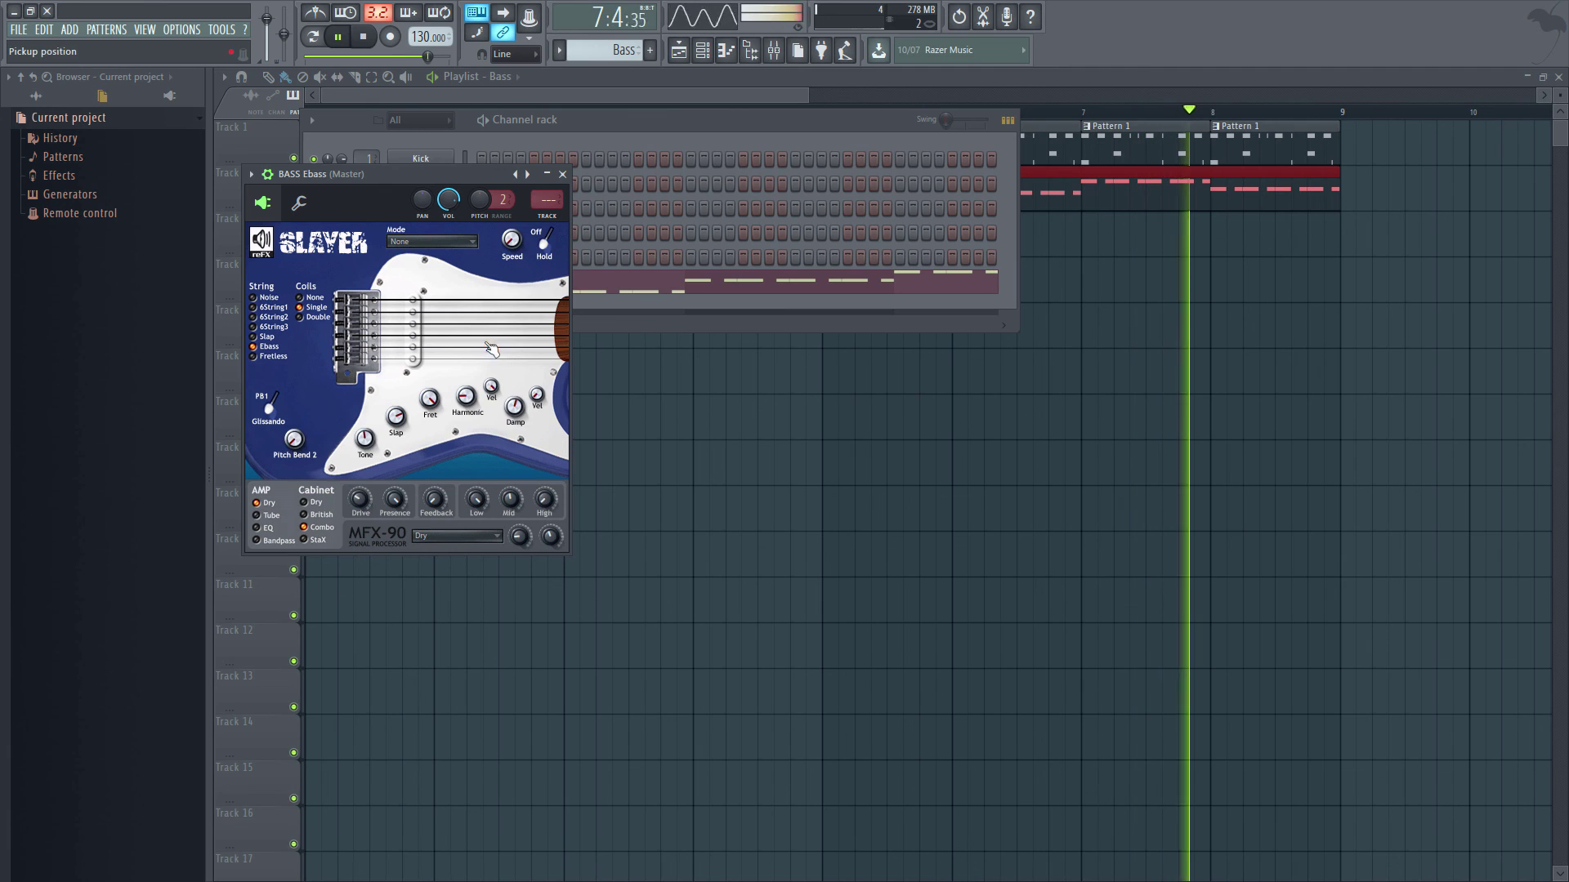
pyautogui.moveTo(367, 174); pyautogui.dragTo(394, 344)
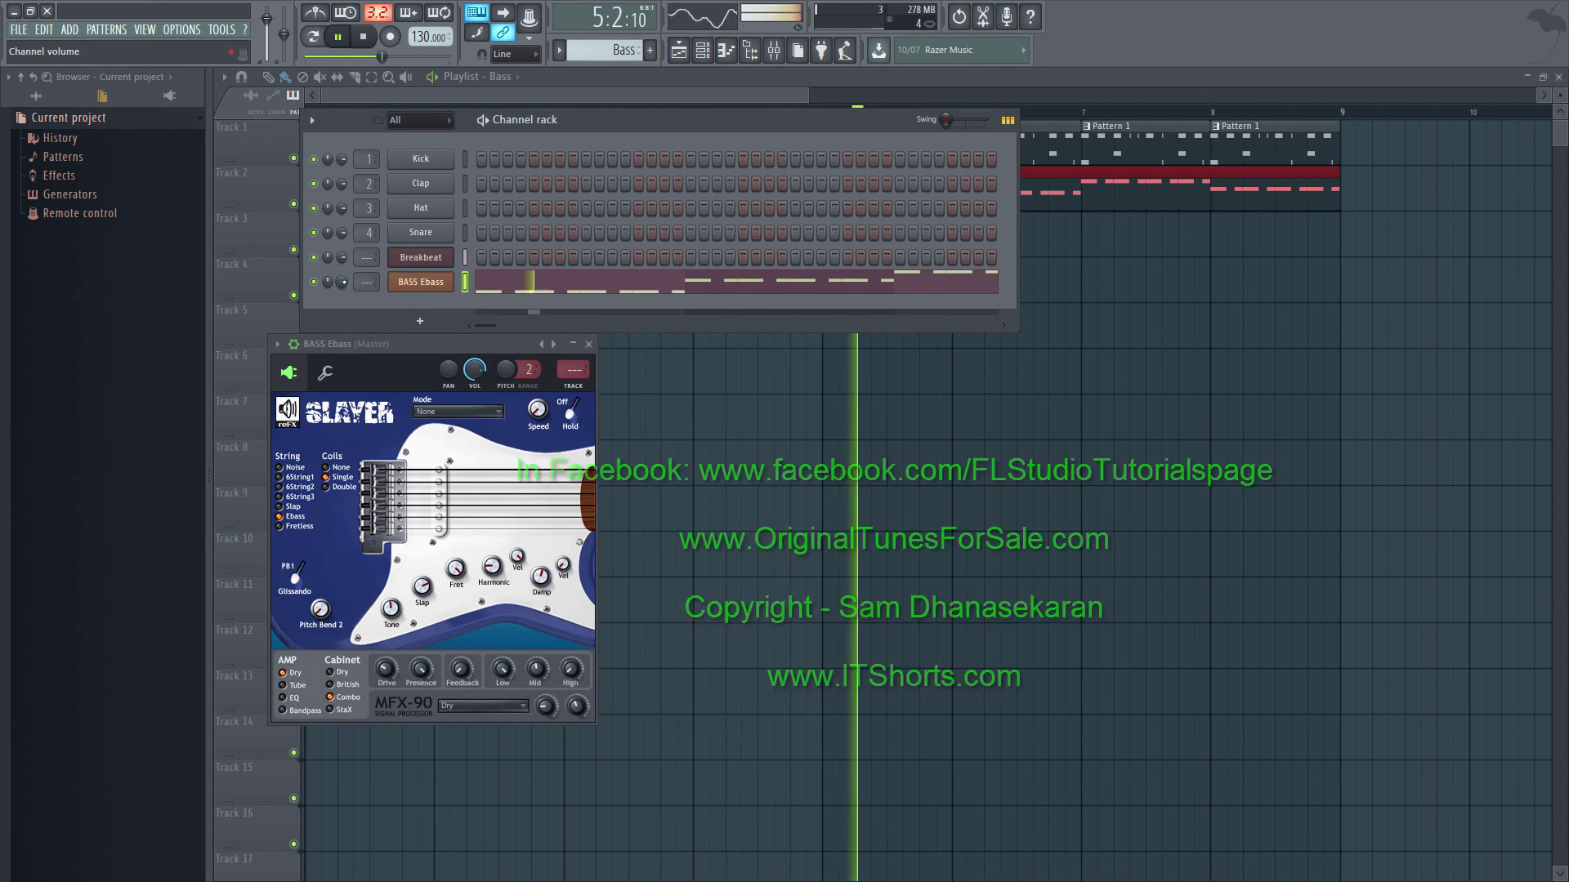
# Lower the BASS Ebass channel volume to about 24% (-22.1 dB) and move the Channel rack aside
pyautogui.moveTo(341, 282)
pyautogui.mouseDown()
pyautogui.moveTo(342, 319)
pyautogui.moveTo(341, 261)
pyautogui.mouseUp()
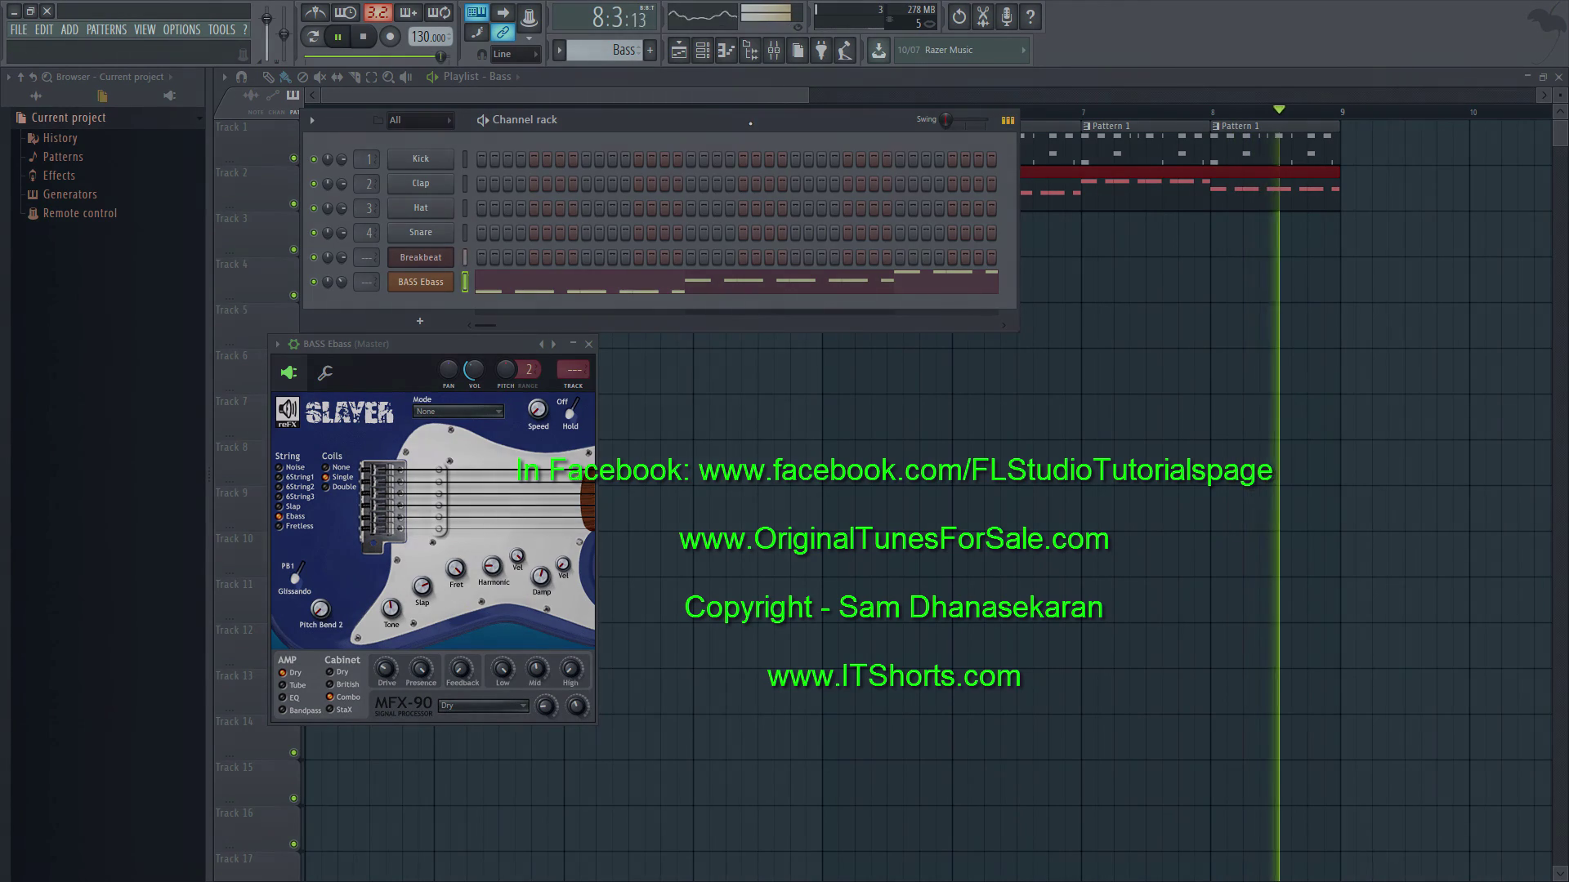
pyautogui.moveTo(750, 127); pyautogui.dragTo(1073, 347)
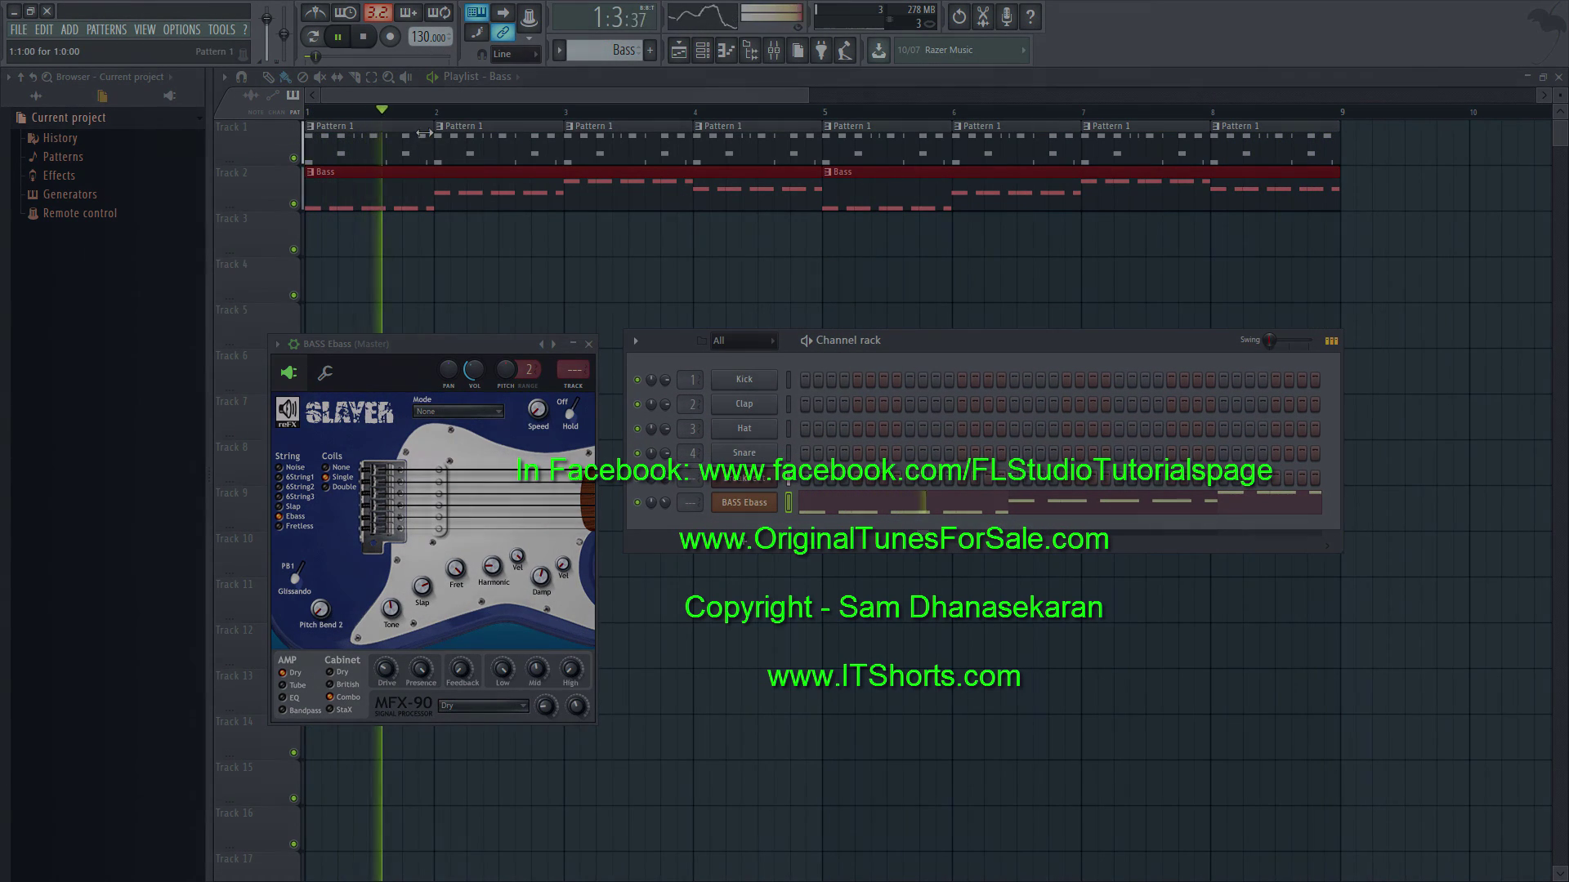